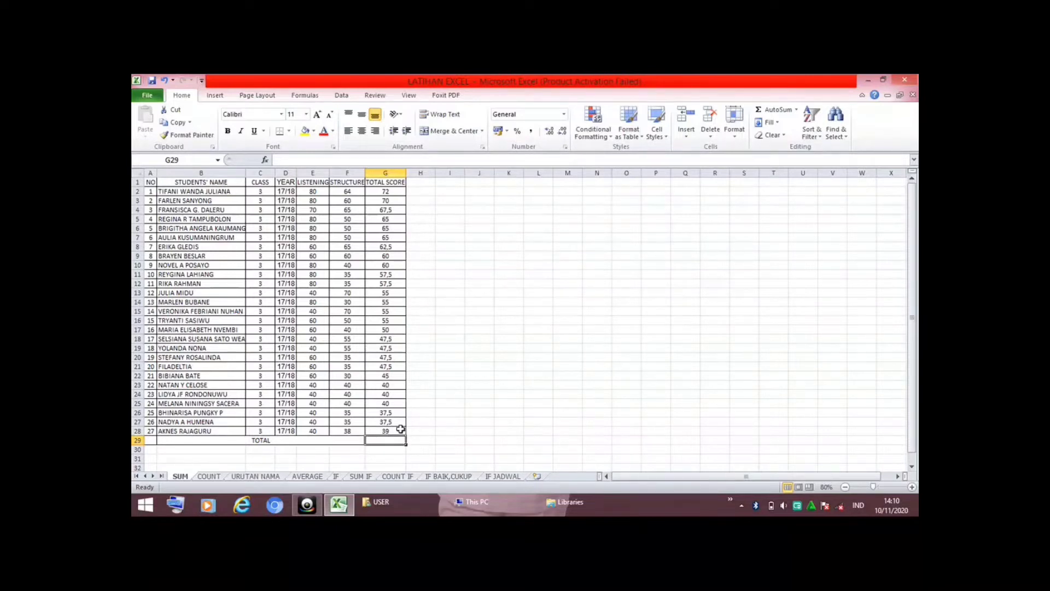
# Total the TOTAL SCORE column in G29 with a SUM formula over G2:G28
pyautogui.write('=SUM')
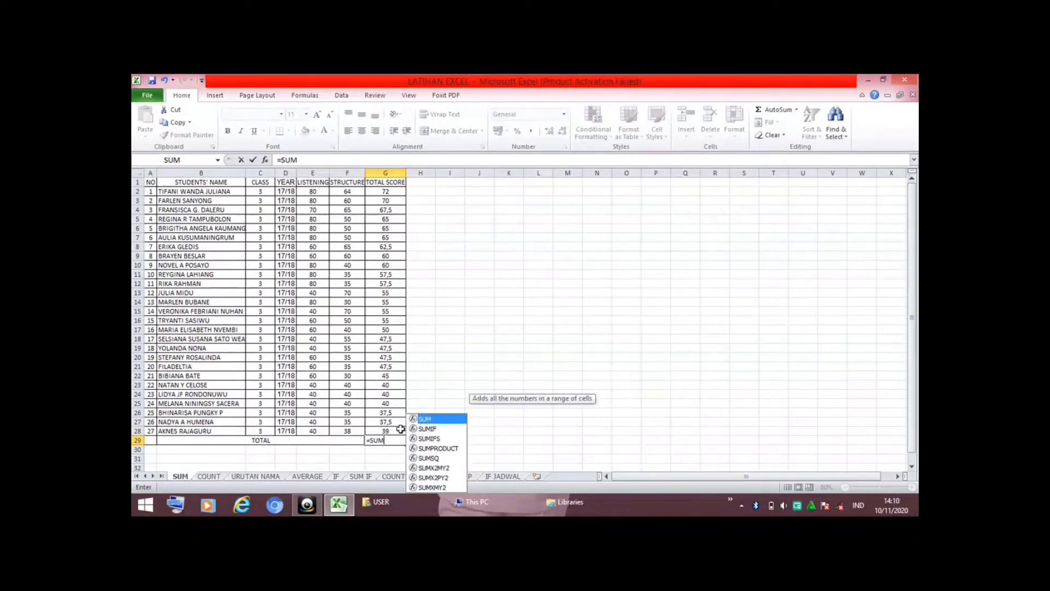
pyautogui.write('(')
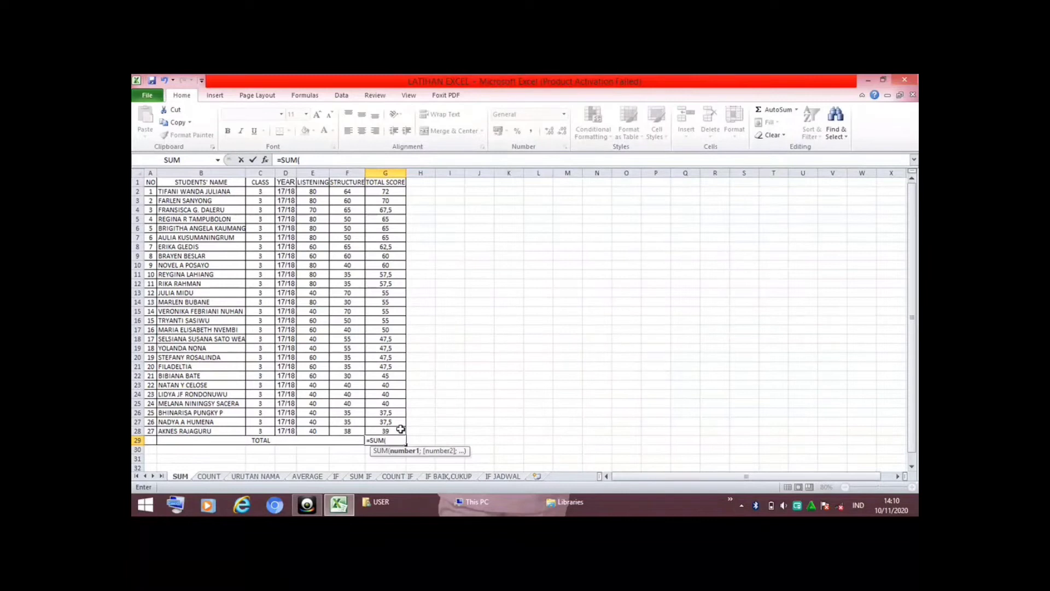
pyautogui.click(386, 192)
pyautogui.moveTo(402, 193); pyautogui.dragTo(404, 436)
pyautogui.press('Return')
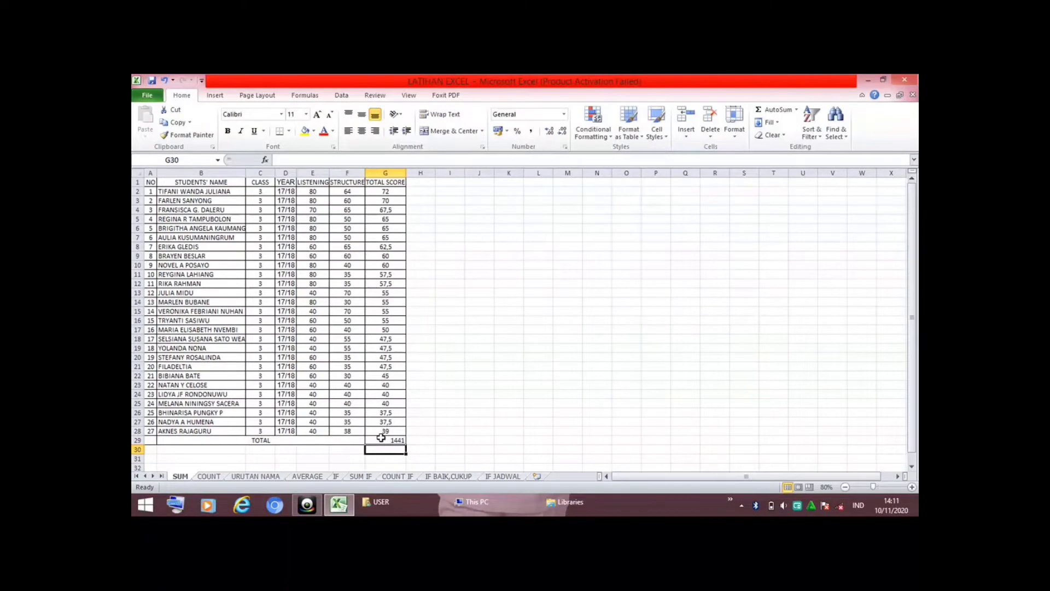
# On the COUNT sheet, count the students in H4 under JUMLAH MAHASISWA with a COUNT formula over the LISTENING scores E5:E18
pyautogui.hotkey('ctrl', 'pagedown')
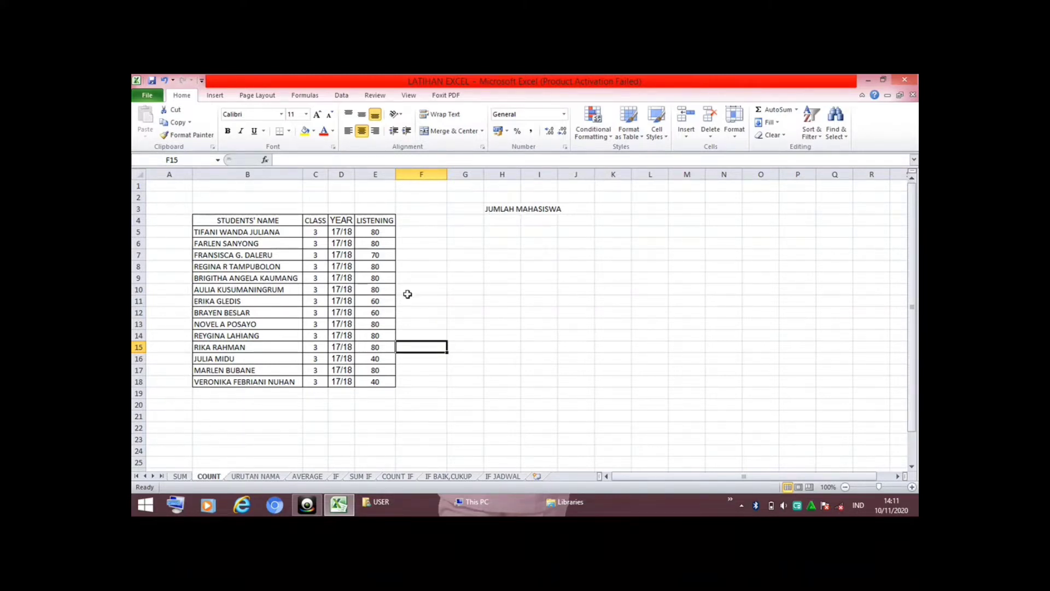
pyautogui.click(512, 220)
pyautogui.write('=')
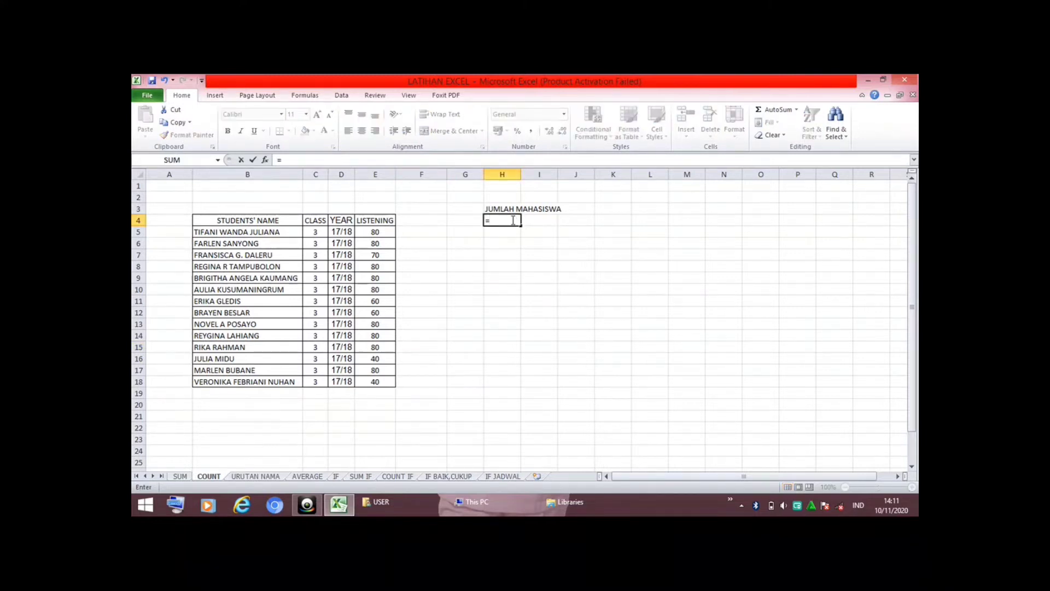
pyautogui.write('COUNT')
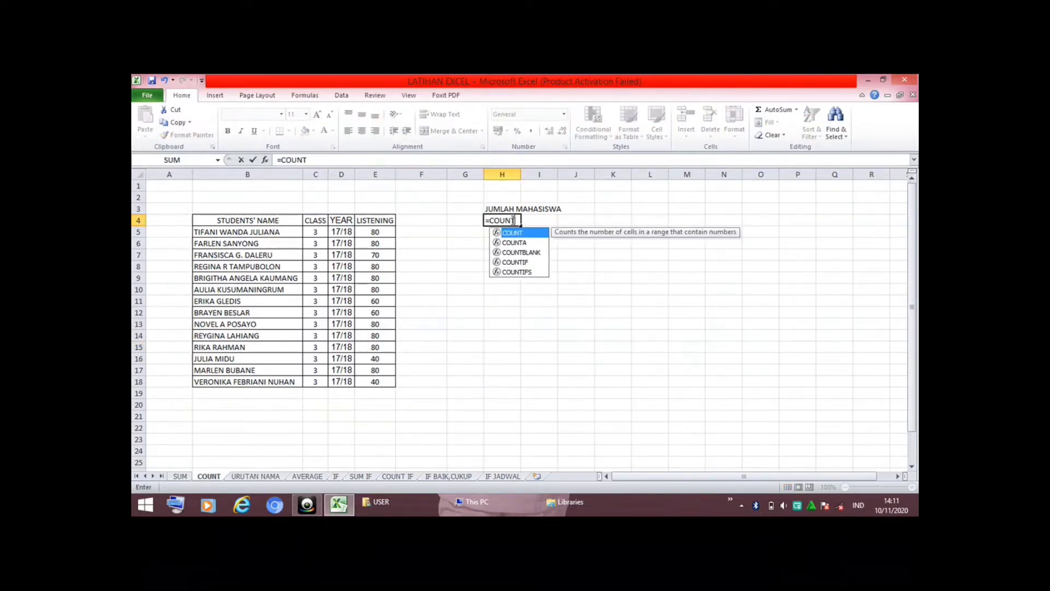
pyautogui.write('(')
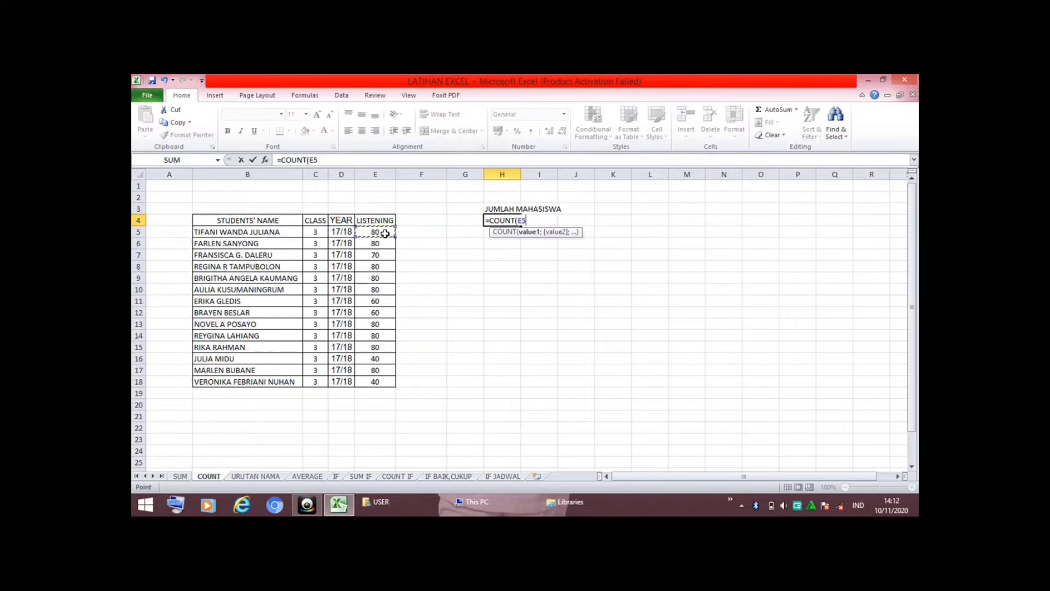
pyautogui.click(391, 234)
pyautogui.moveTo(390, 234); pyautogui.dragTo(386, 392)
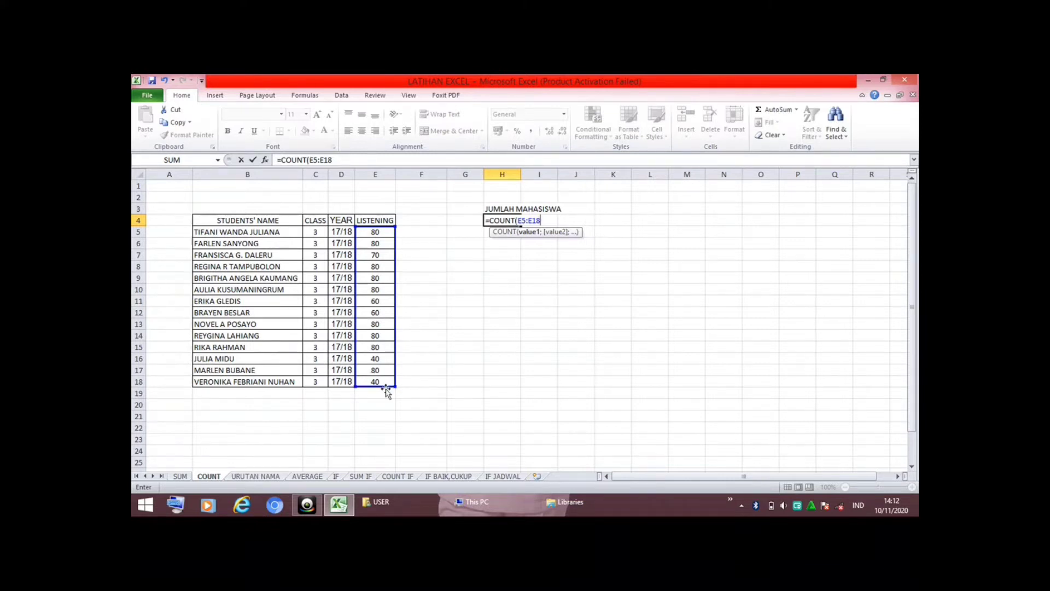
pyautogui.press('Return')
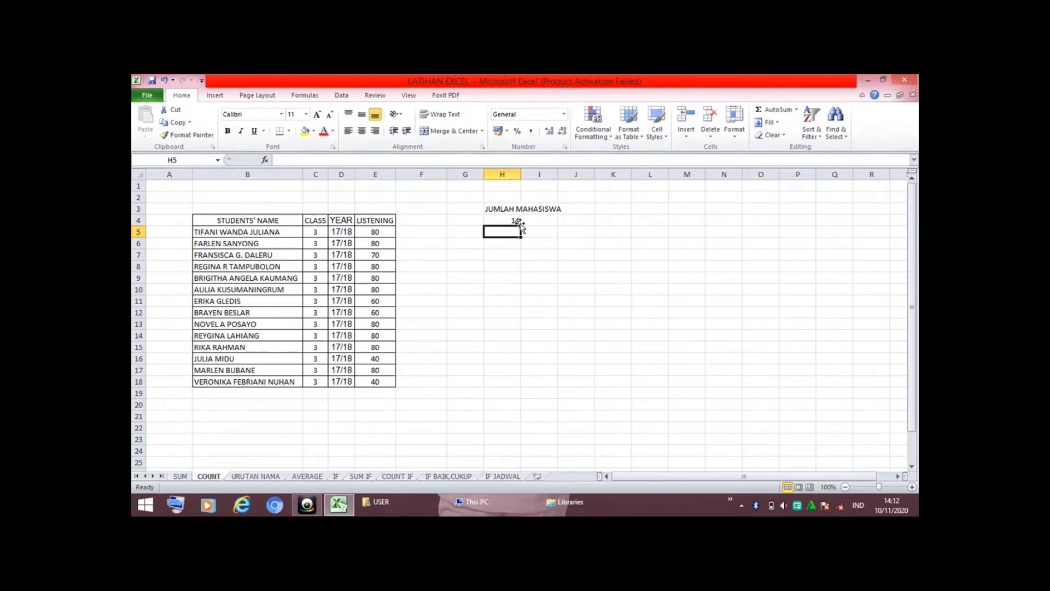
# On the URUTAN NAMA sheet, sort the student table C5:F19 by name from A to Z
pyautogui.hotkey('ctrl', 'pagedown')
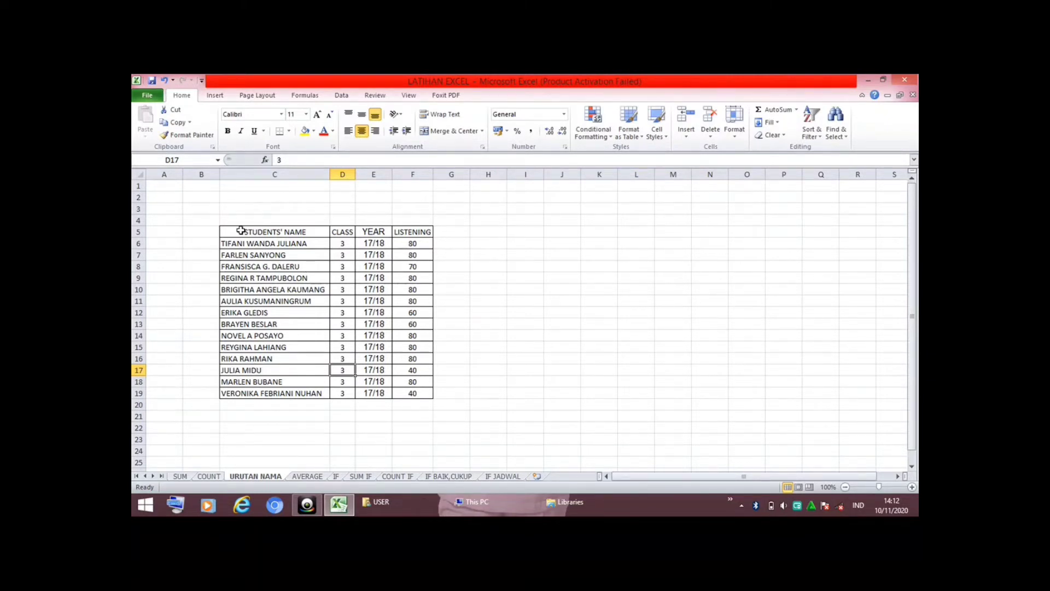
pyautogui.moveTo(236, 232); pyautogui.dragTo(405, 392)
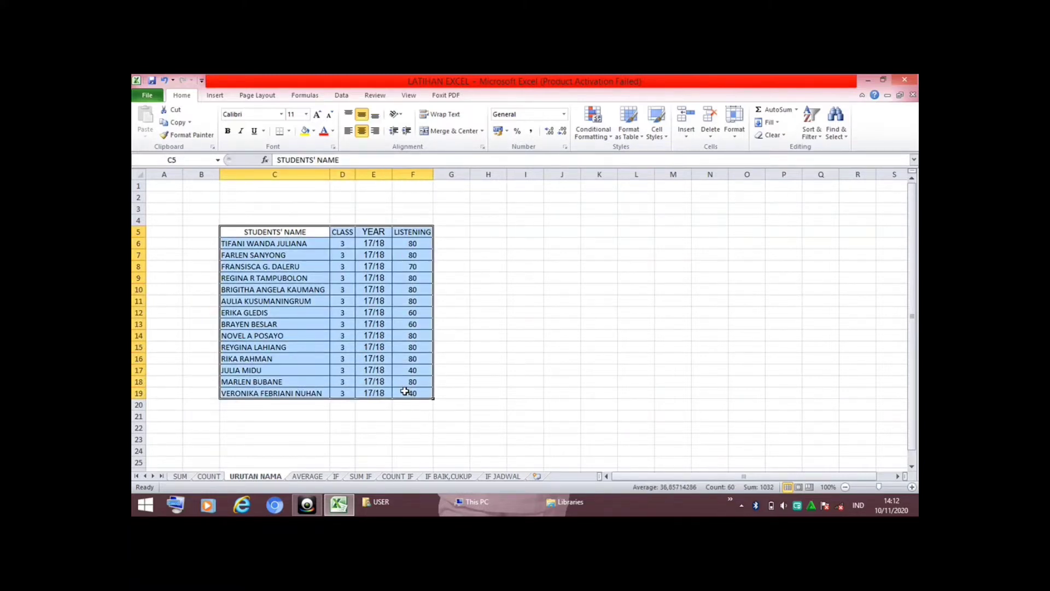
pyautogui.rightClick(395, 326)
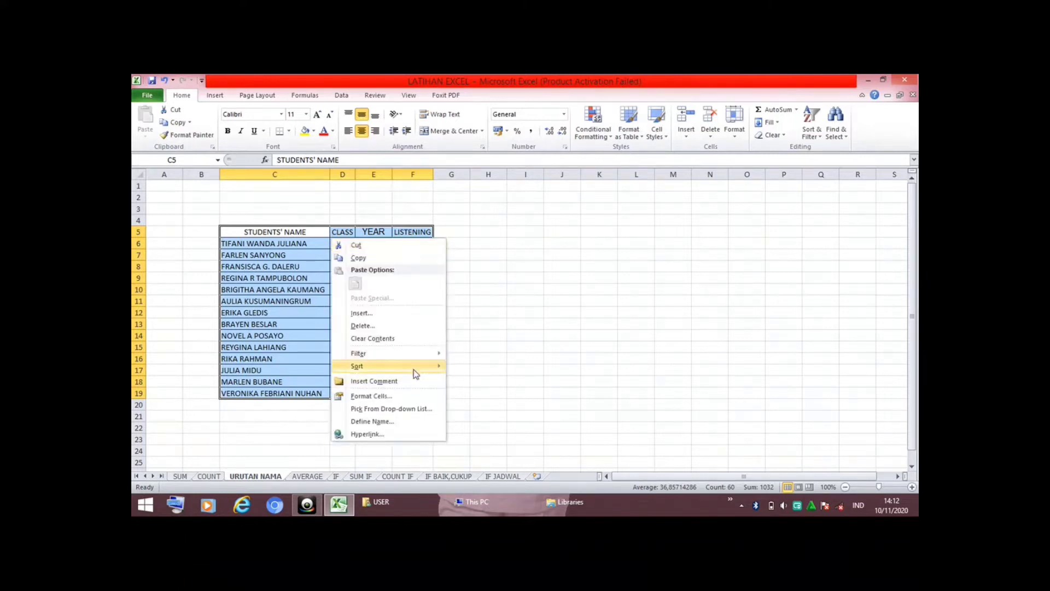
pyautogui.moveTo(414, 368)
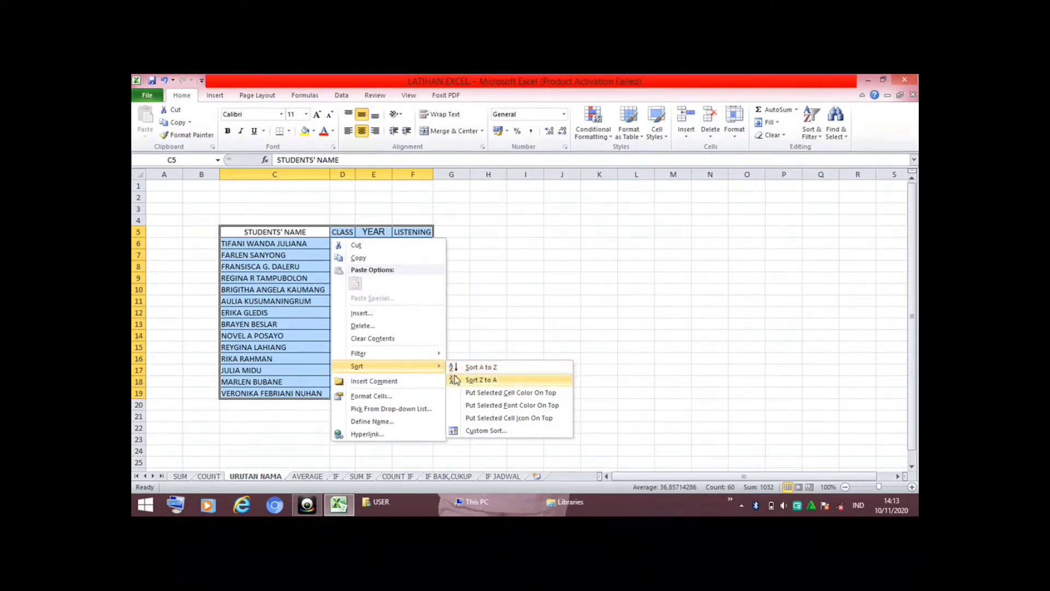
pyautogui.click(484, 371)
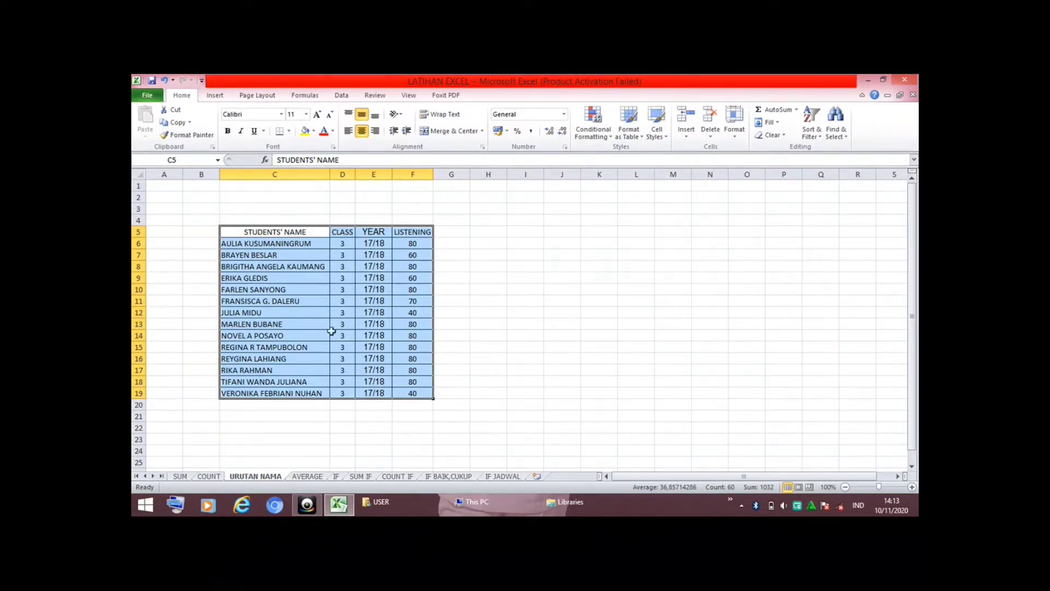
# Apply a custom sort to the student table by LISTENING values, ordered Smallest to Largest
pyautogui.rightClick(334, 353)
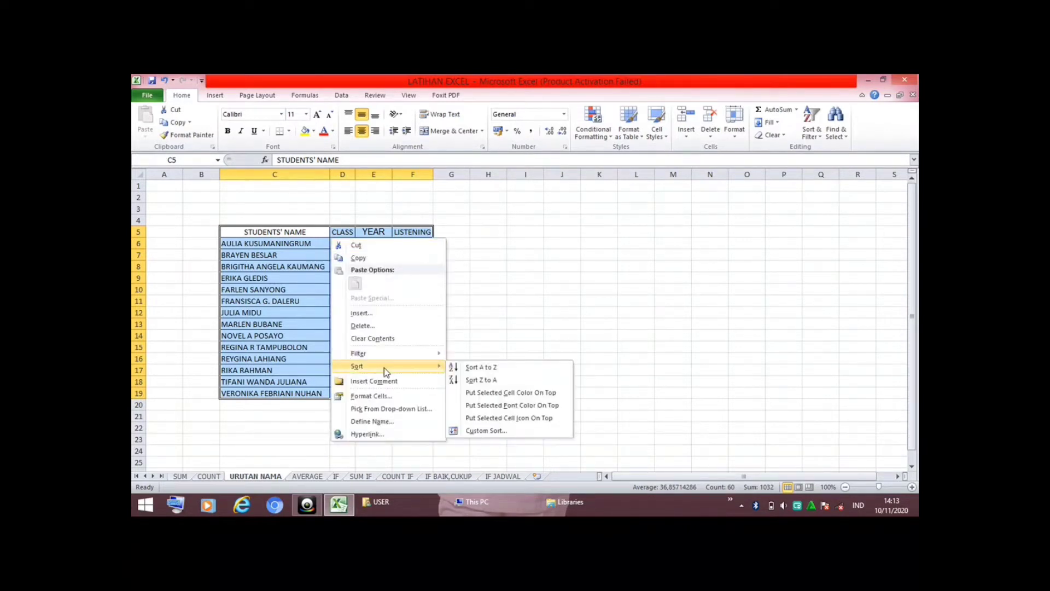
pyautogui.click(481, 431)
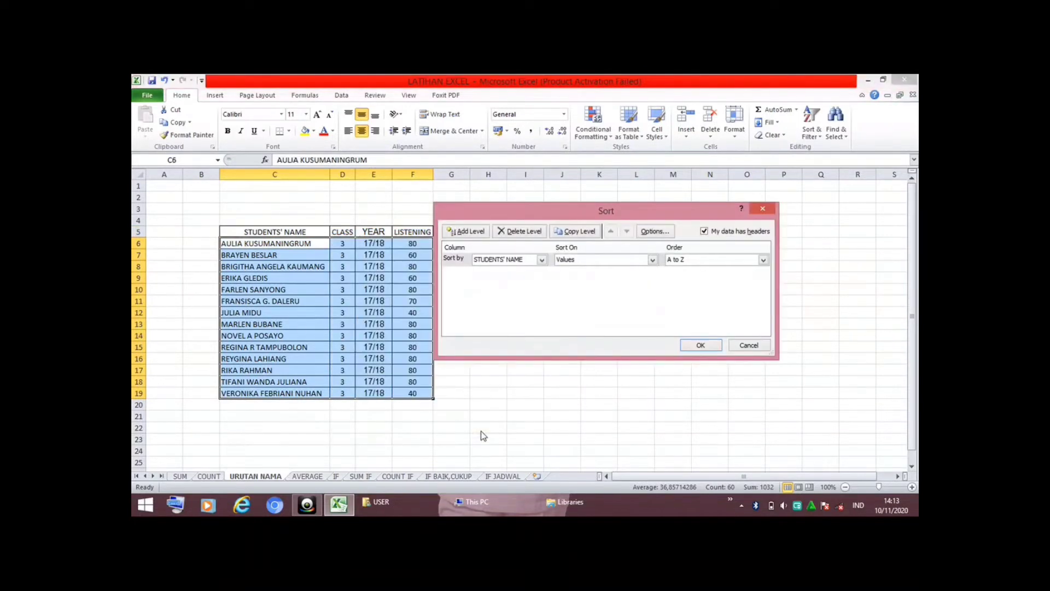
pyautogui.click(542, 260)
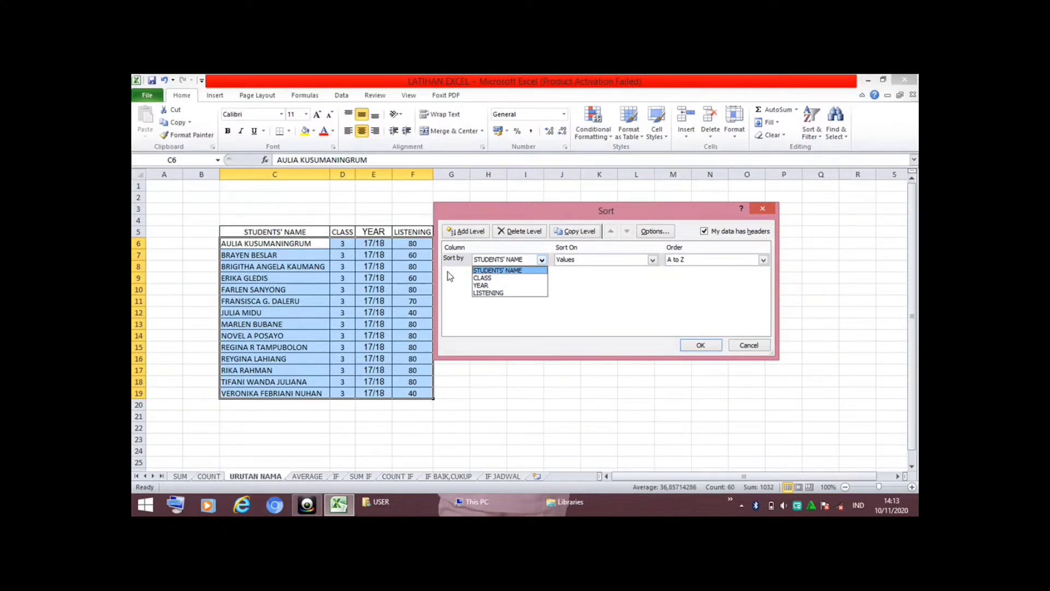
pyautogui.click(494, 294)
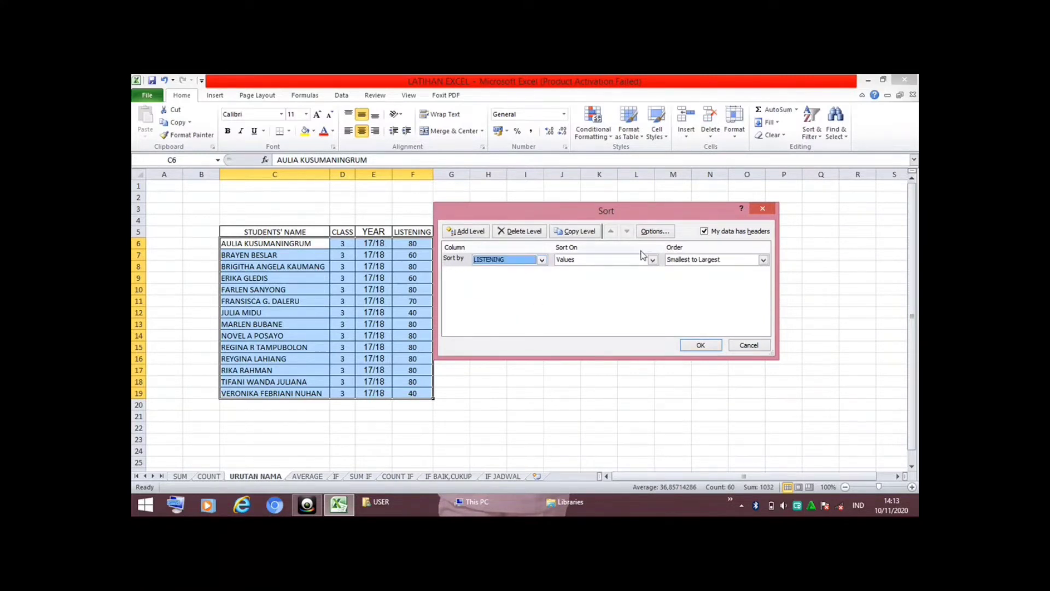
pyautogui.click(764, 261)
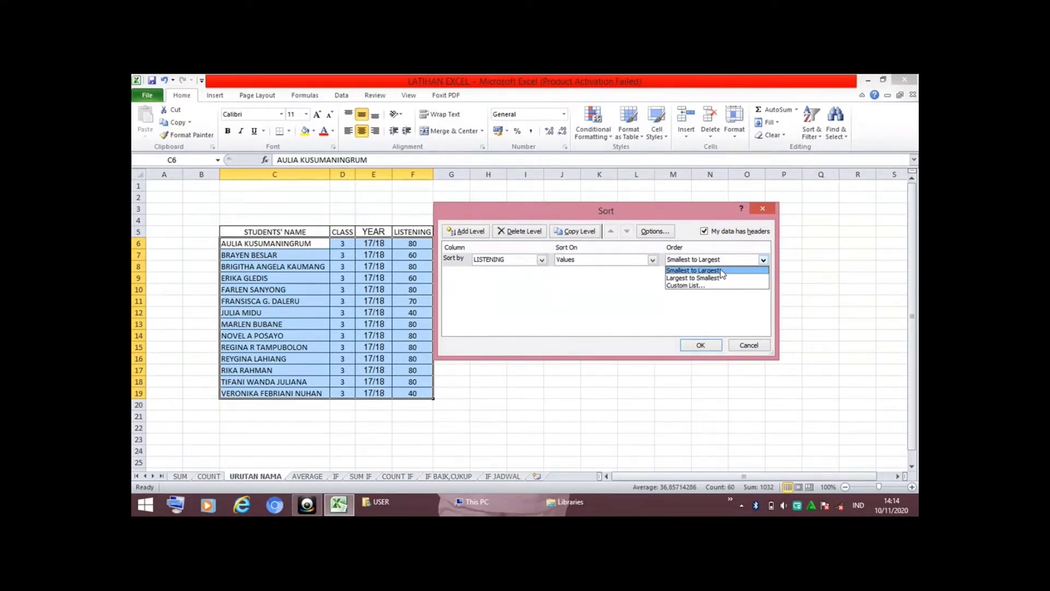
pyautogui.click(721, 271)
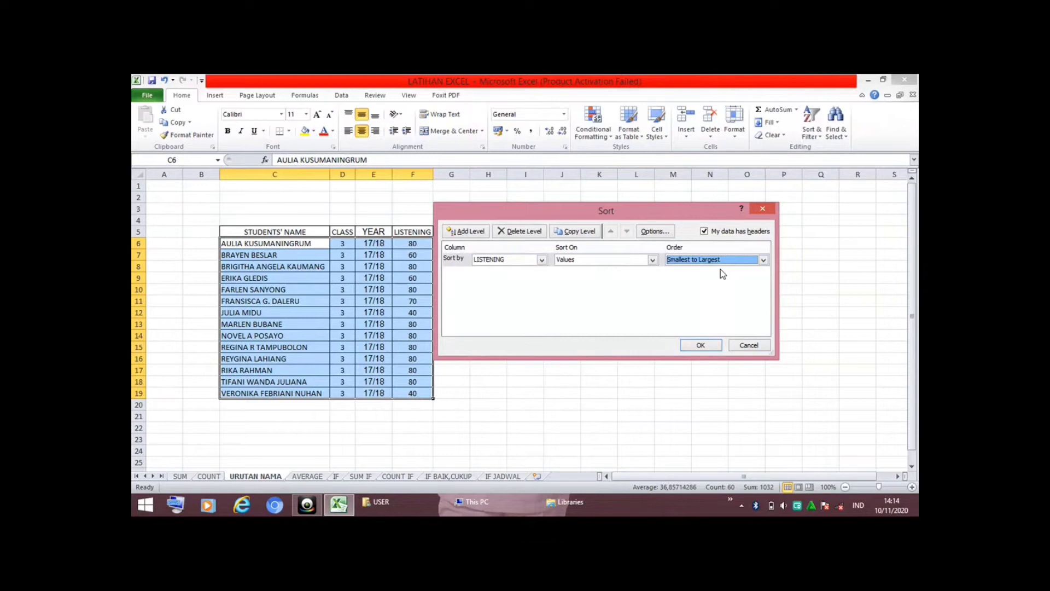
pyautogui.click(702, 343)
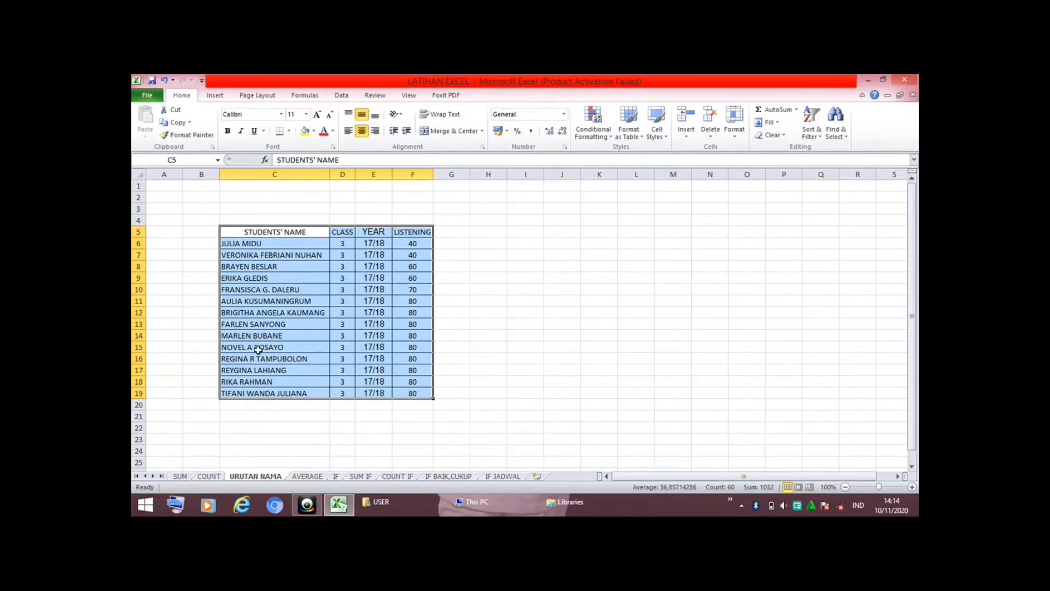
# On the AVERAGE sheet, calculate the NILAI RATA-RATA in F19 with an AVERAGE formula over F5:F18
pyautogui.click(311, 477)
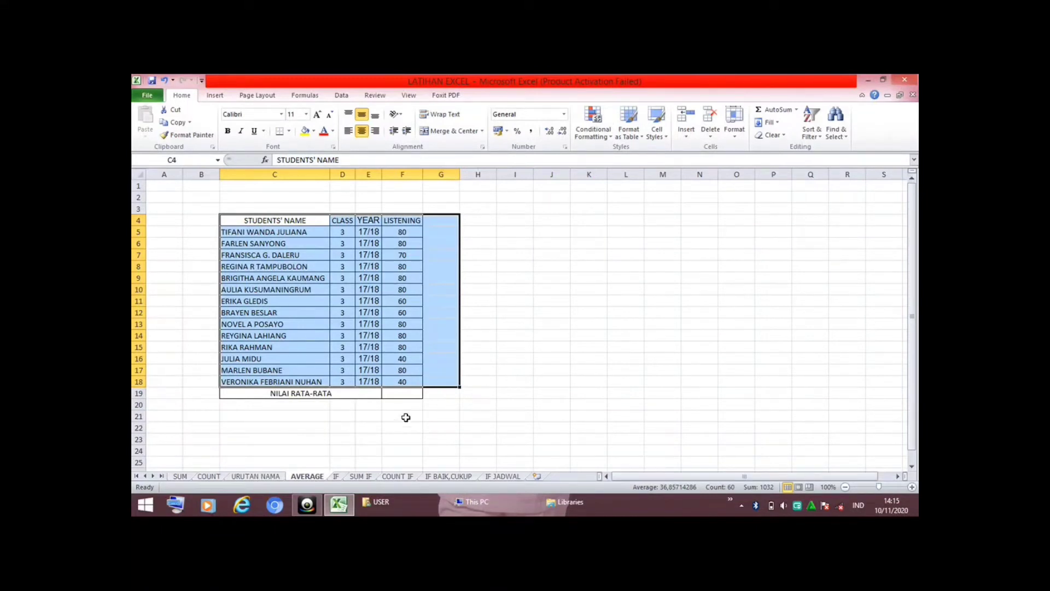
pyautogui.click(369, 416)
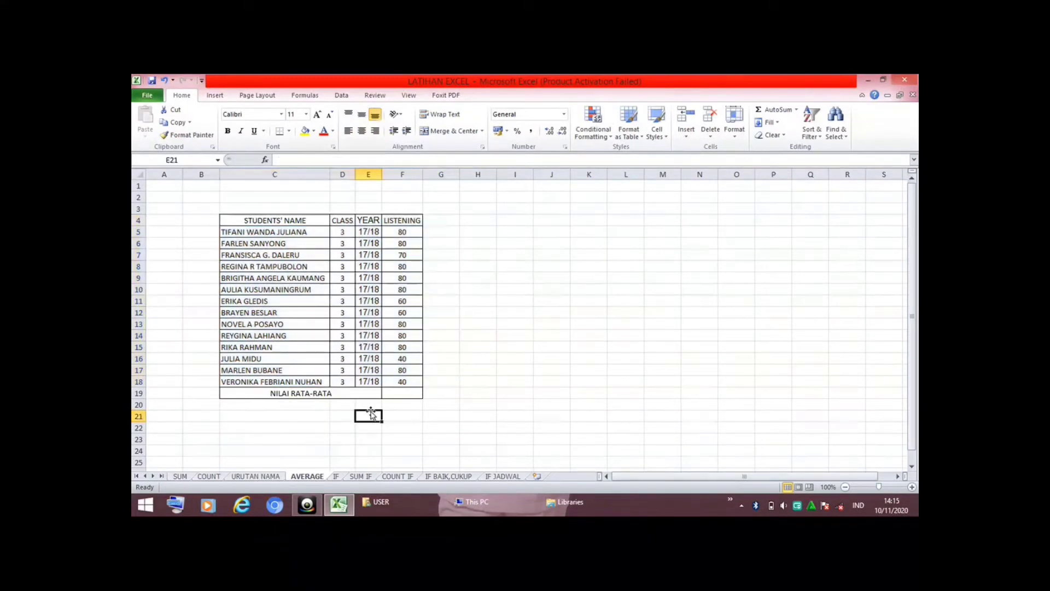
pyautogui.click(317, 392)
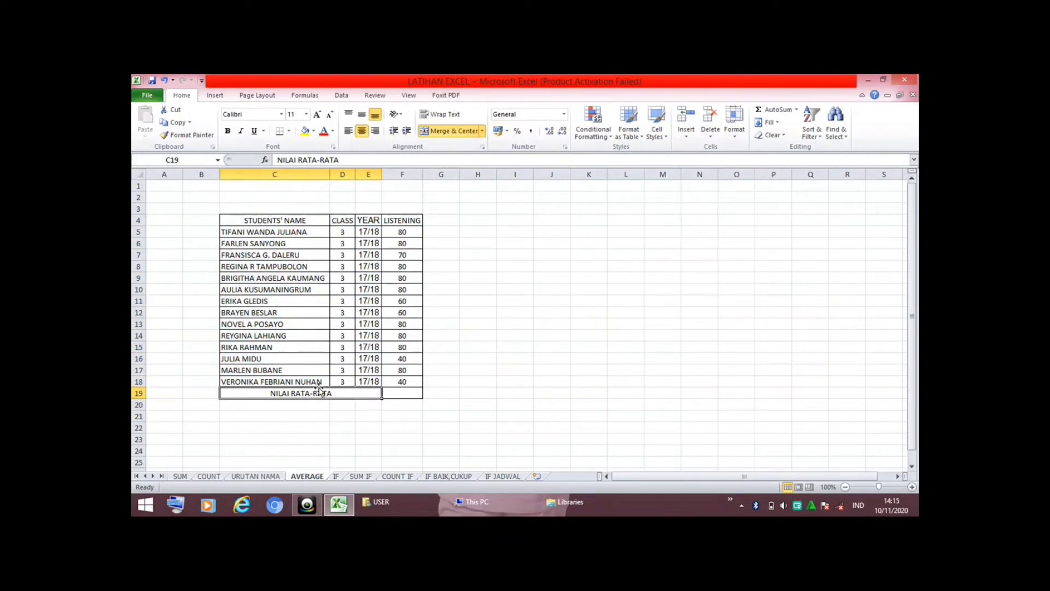
pyautogui.click(410, 394)
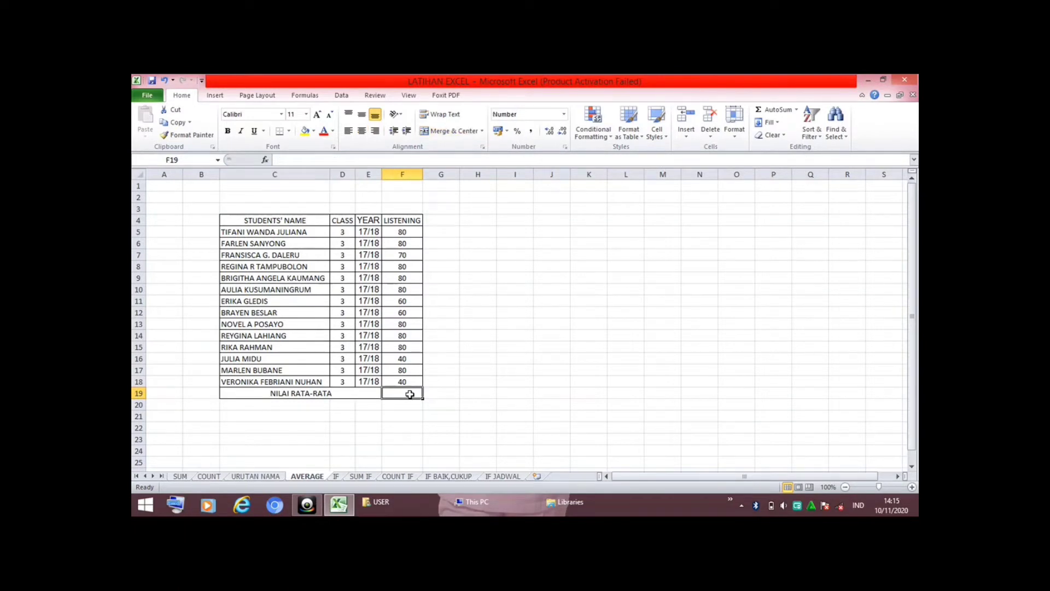
pyautogui.write('=A')
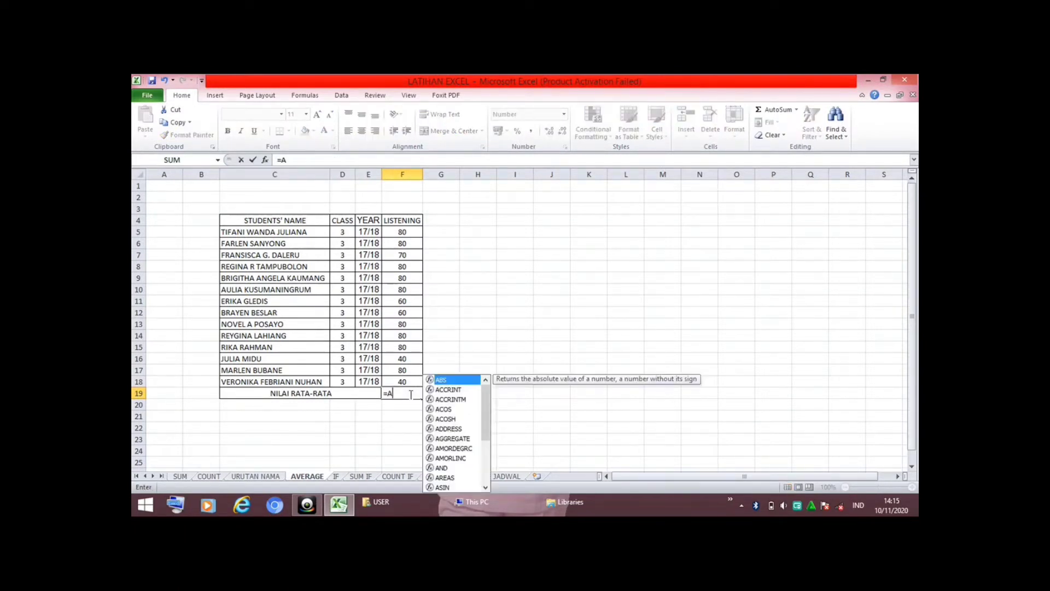
pyautogui.write('VERAGE')
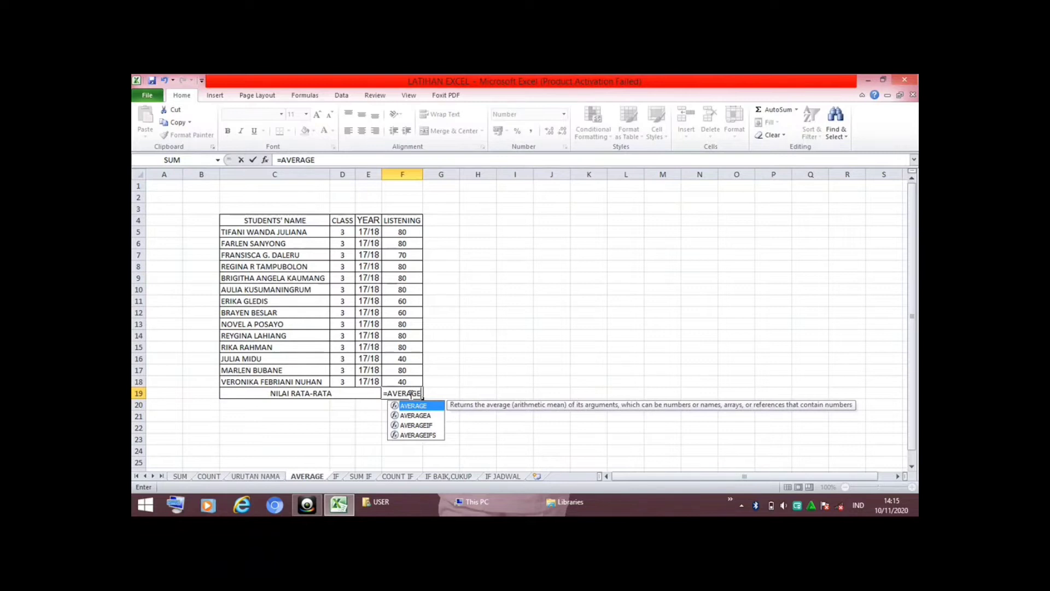
pyautogui.write('(')
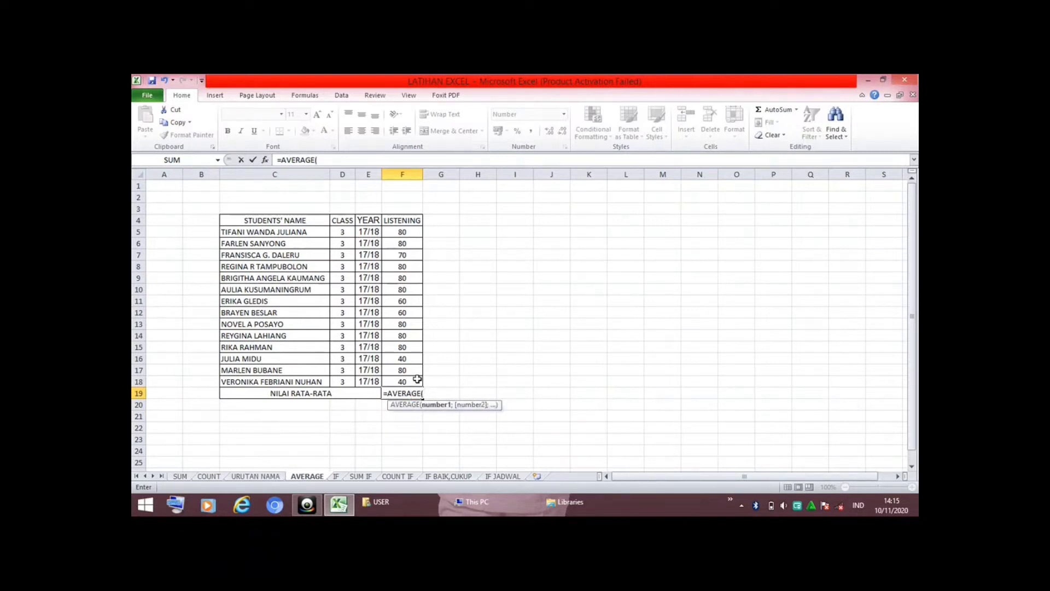
pyautogui.click(417, 233)
pyautogui.write(':F7')
pyautogui.moveTo(424, 264); pyautogui.dragTo(411, 383)
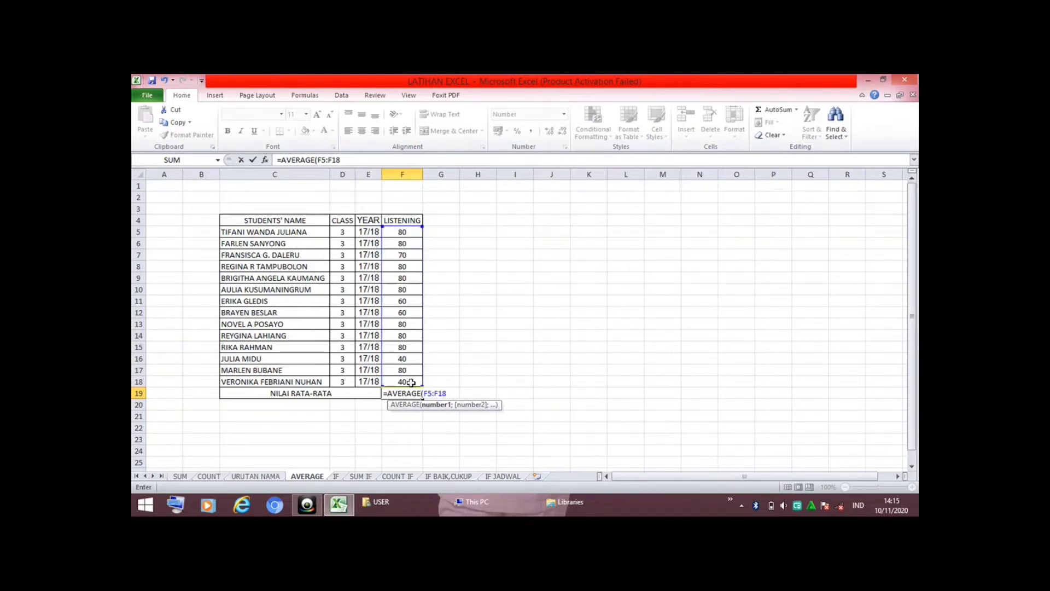
pyautogui.press('Return')
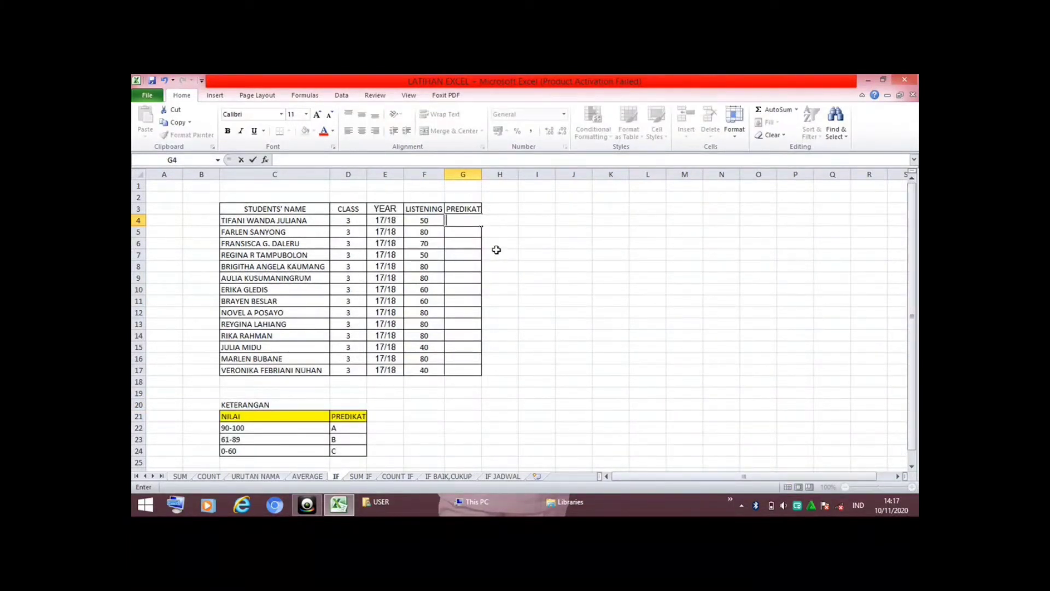
# On the IF sheet, grade the first student in G4 under PREDIKAT with the formula =IF(F4>=90;"A";IF(F4>=61;"B";"C"))
pyautogui.click(497, 251)
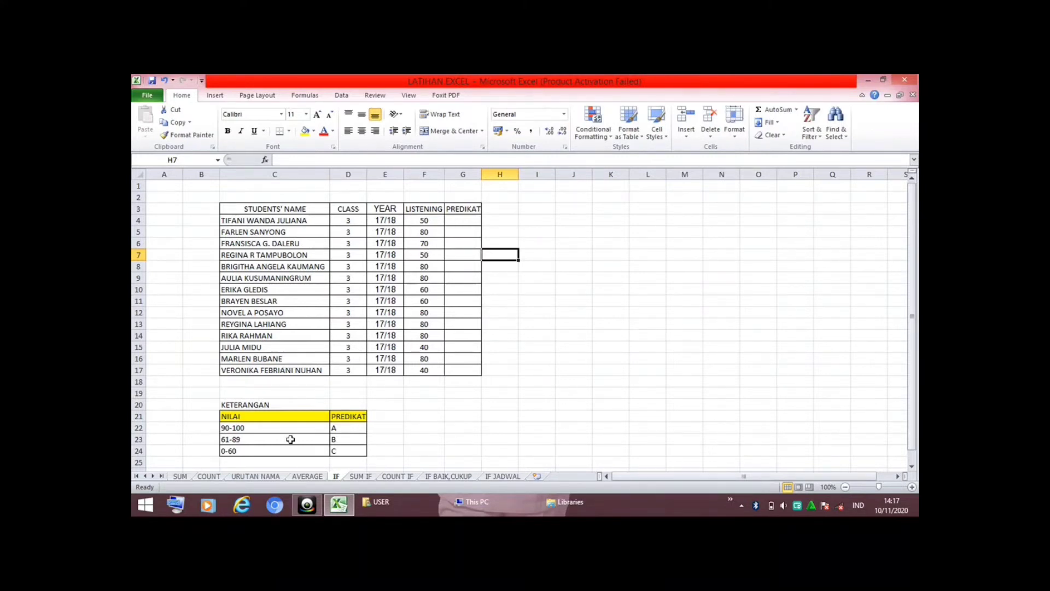
pyautogui.click(468, 220)
pyautogui.write('=IF')
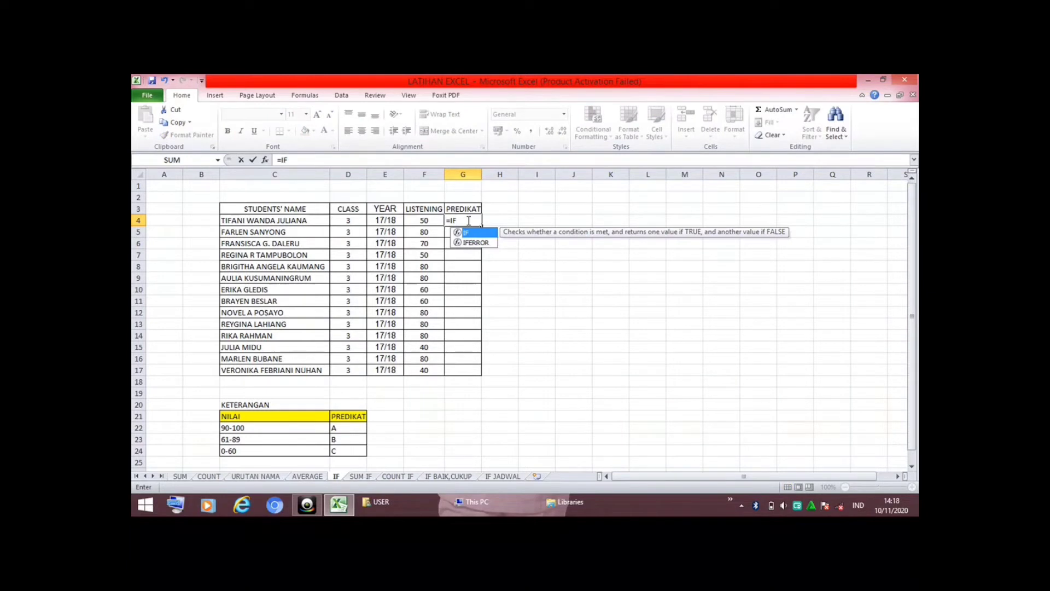
pyautogui.write('(')
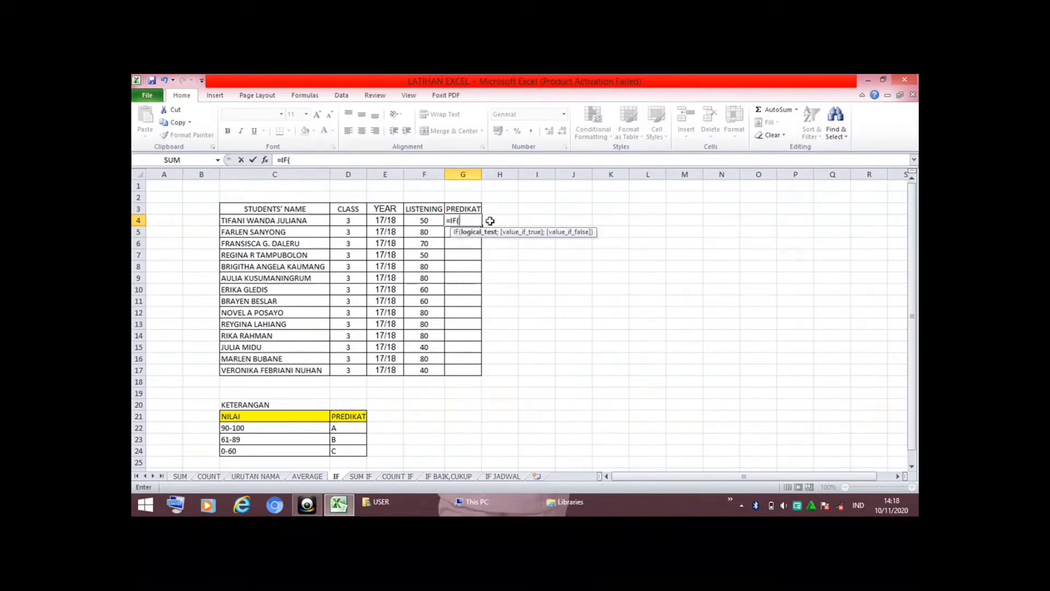
pyautogui.click(419, 222)
pyautogui.write('>=90')
pyautogui.write(';')
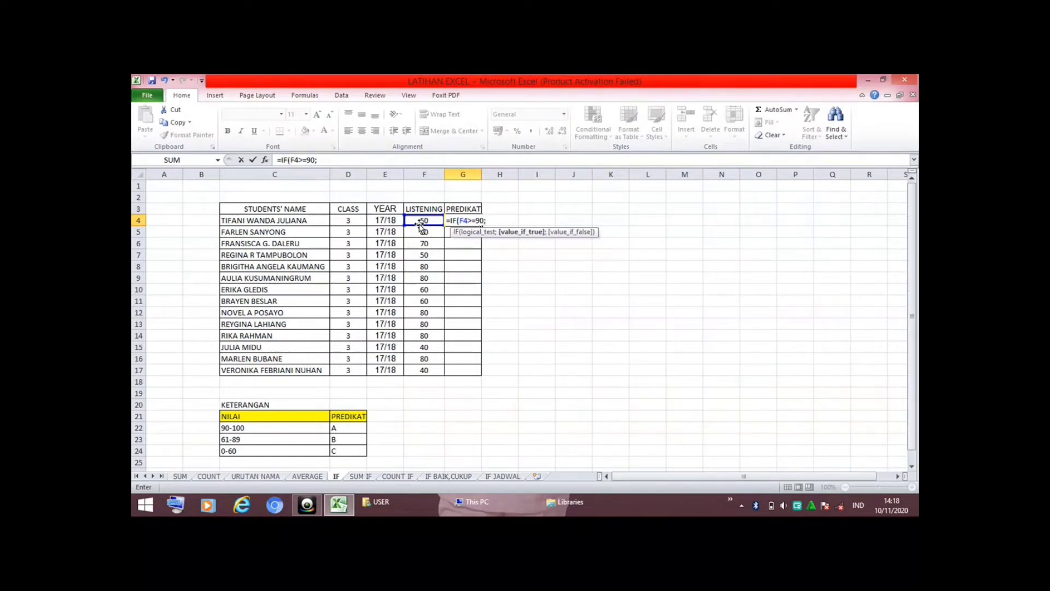
pyautogui.write('"A";')
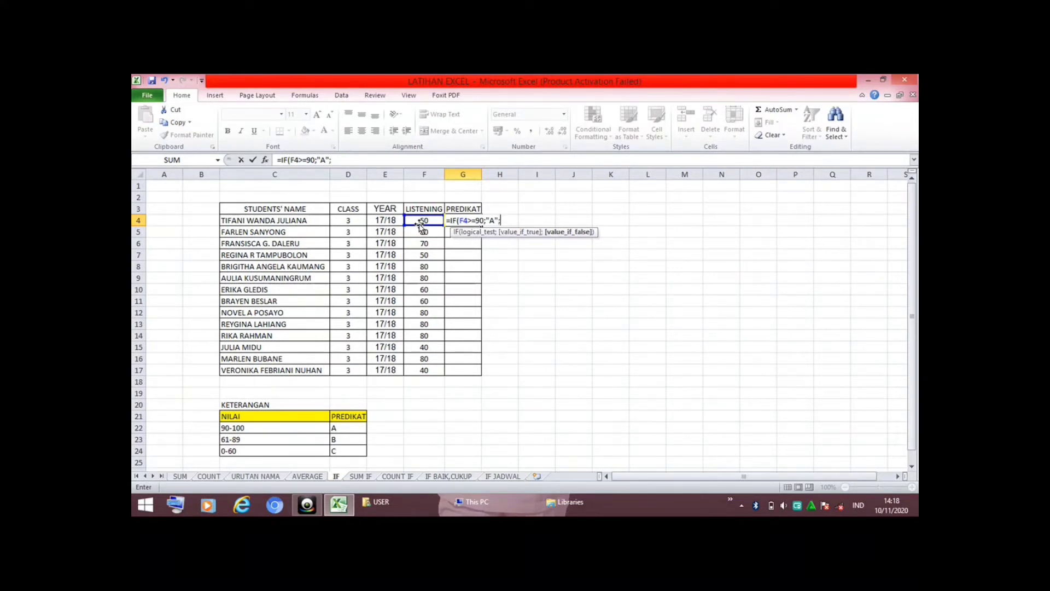
pyautogui.write('IF')
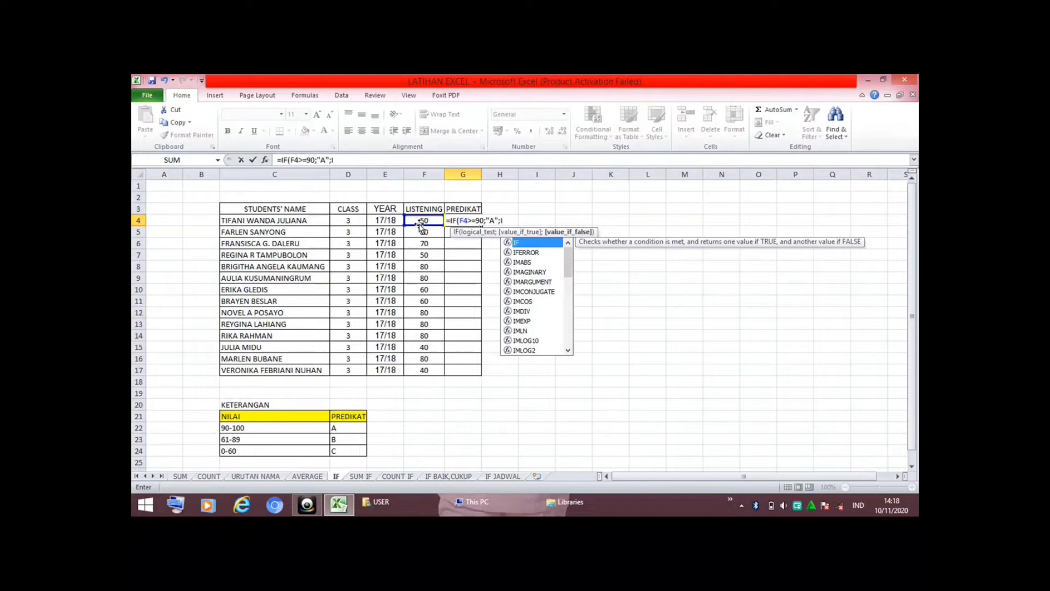
pyautogui.write('(')
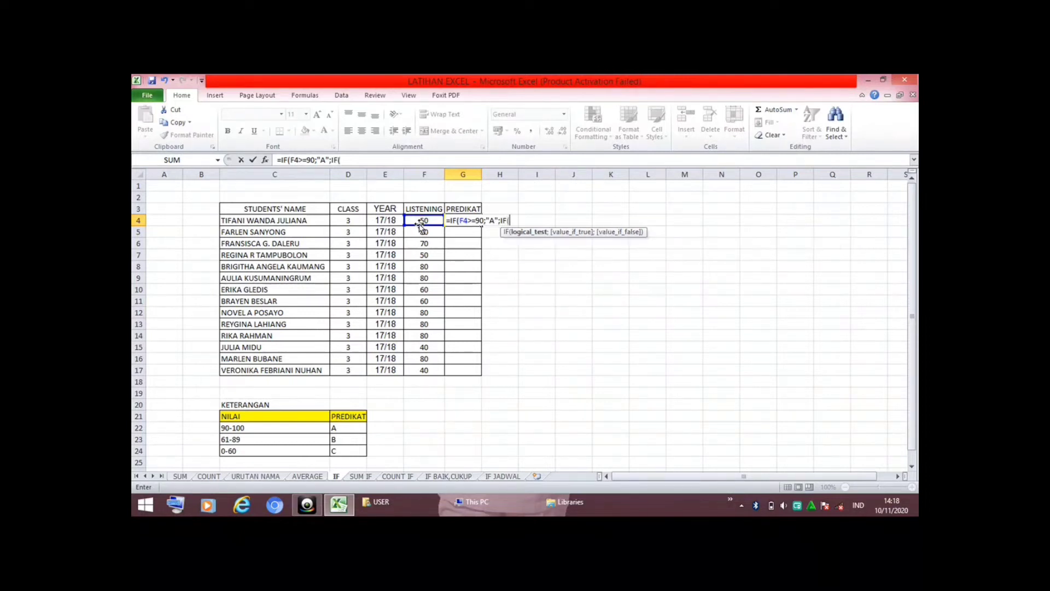
pyautogui.write('F4>=61')
pyautogui.write(';')
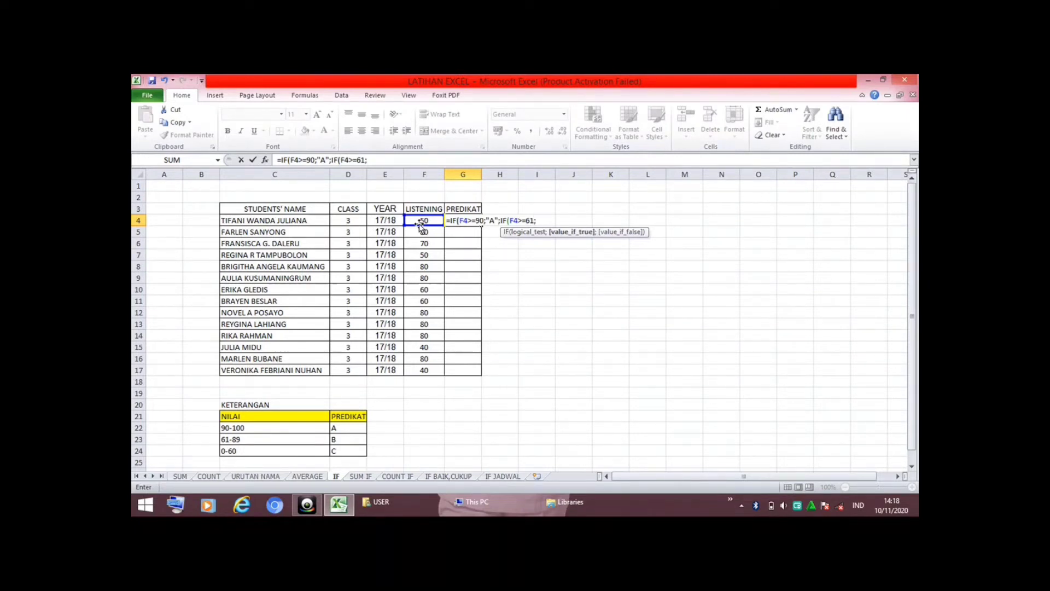
pyautogui.write('"B";')
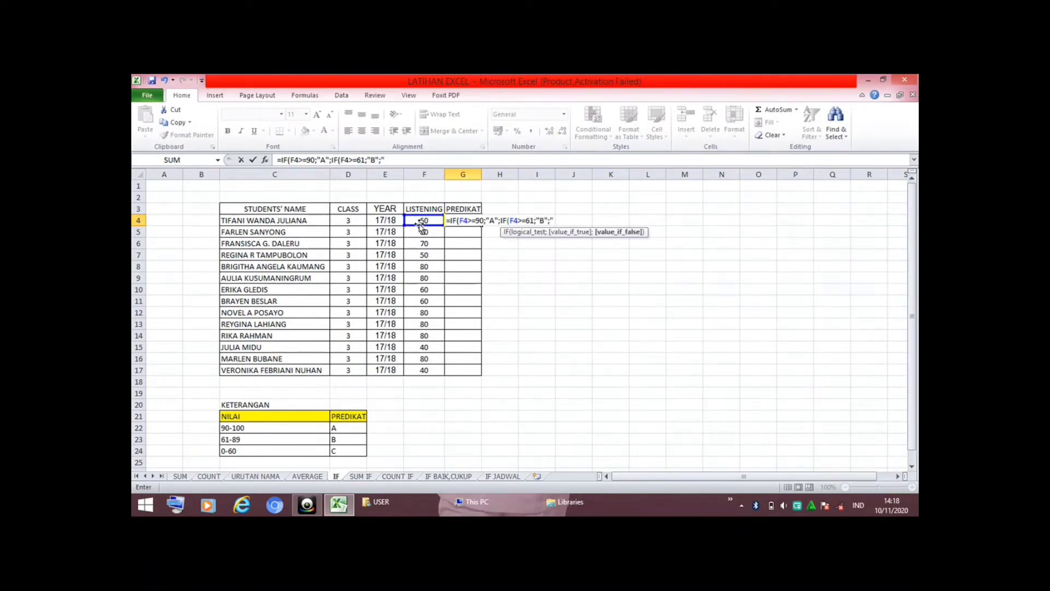
pyautogui.write('"C"')
pyautogui.press('Return')
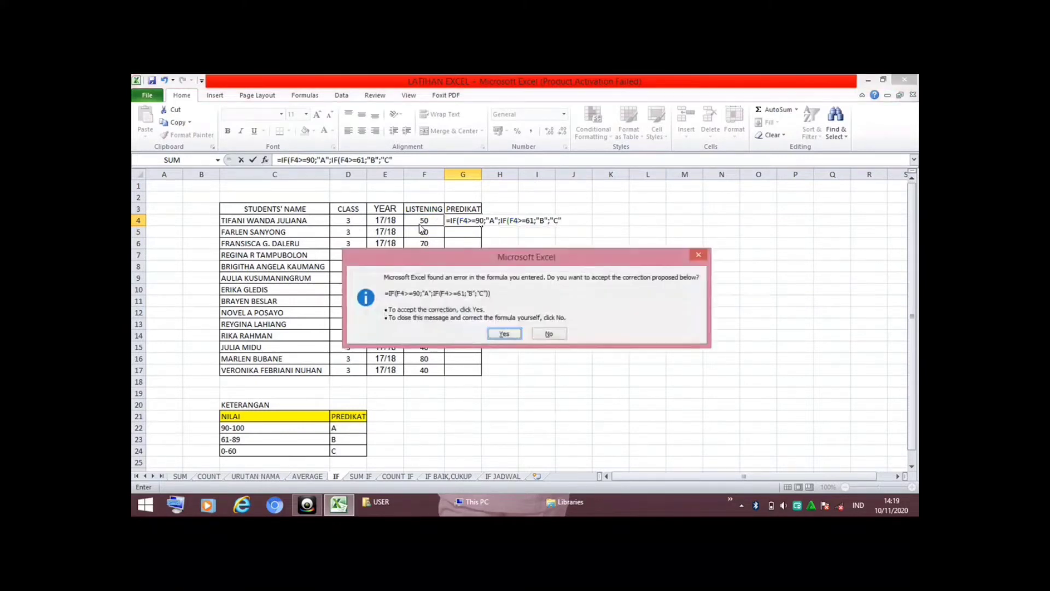
pyautogui.press('Return')
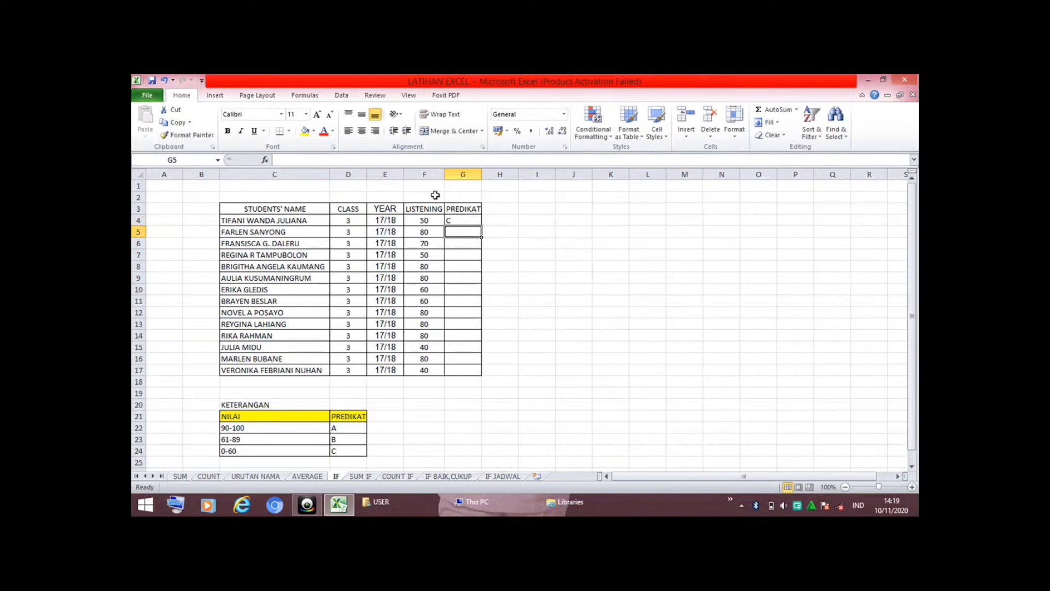
# Fill the PREDIKAT formula from G4 down through G17 for the remaining students
pyautogui.click(464, 220)
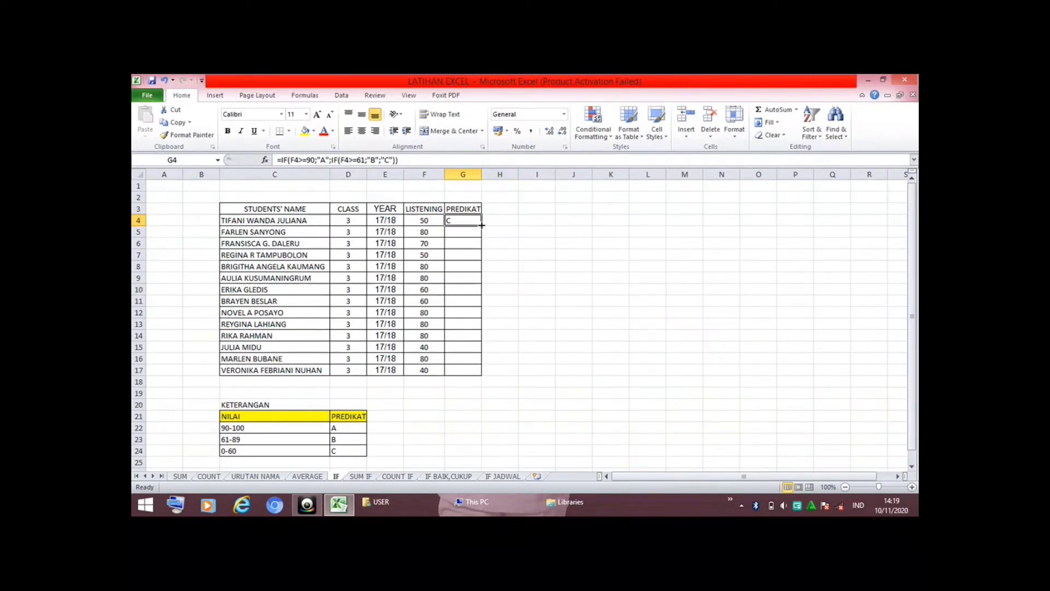
pyautogui.moveTo(482, 225); pyautogui.dragTo(474, 377)
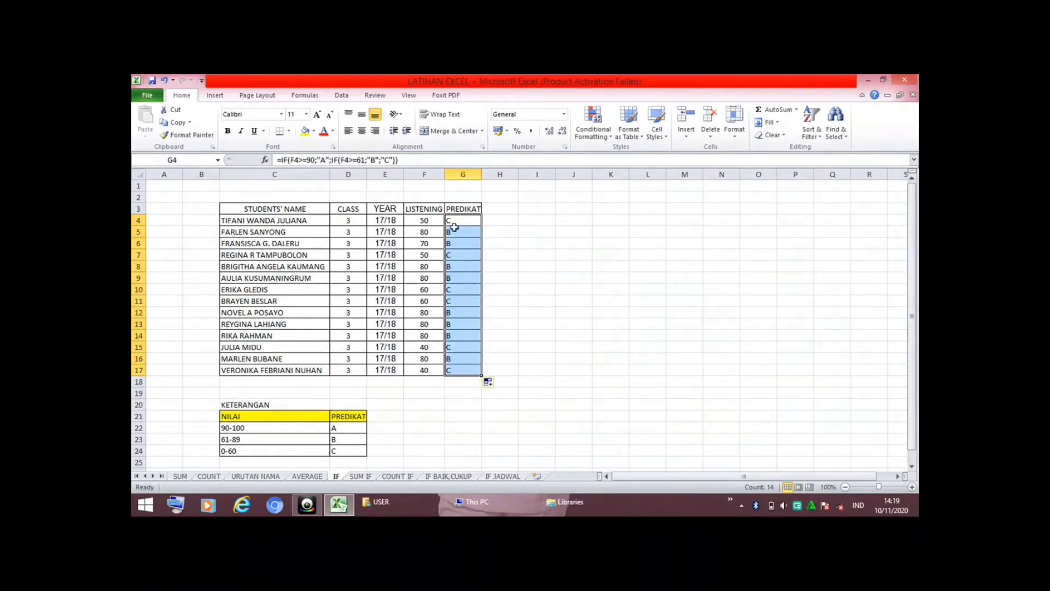
pyautogui.click(552, 279)
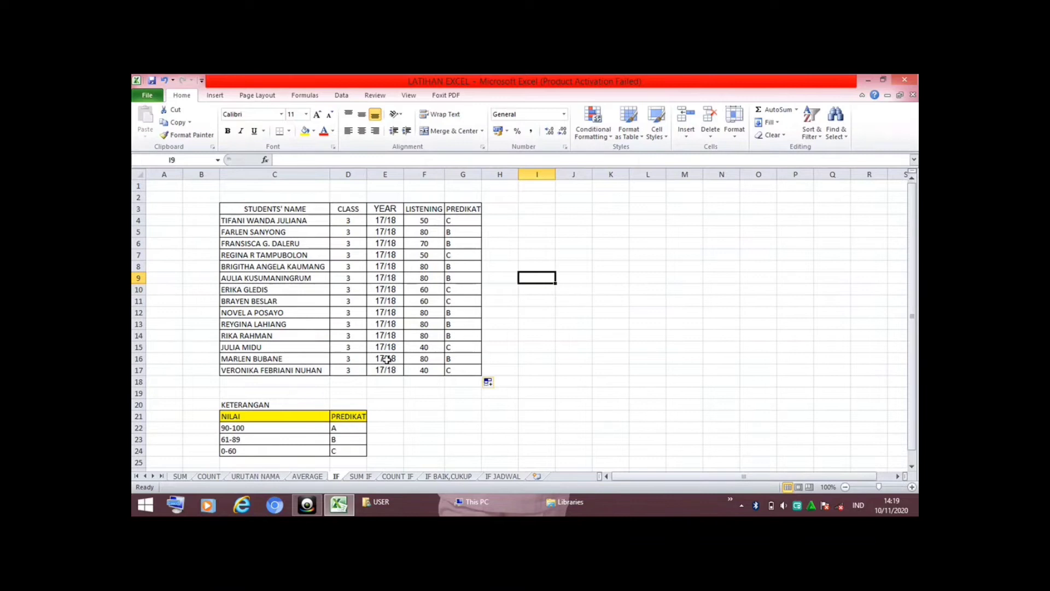
# Set the first student's LISTENING score in F4 to 90 to test the grading formula
pyautogui.click(432, 220)
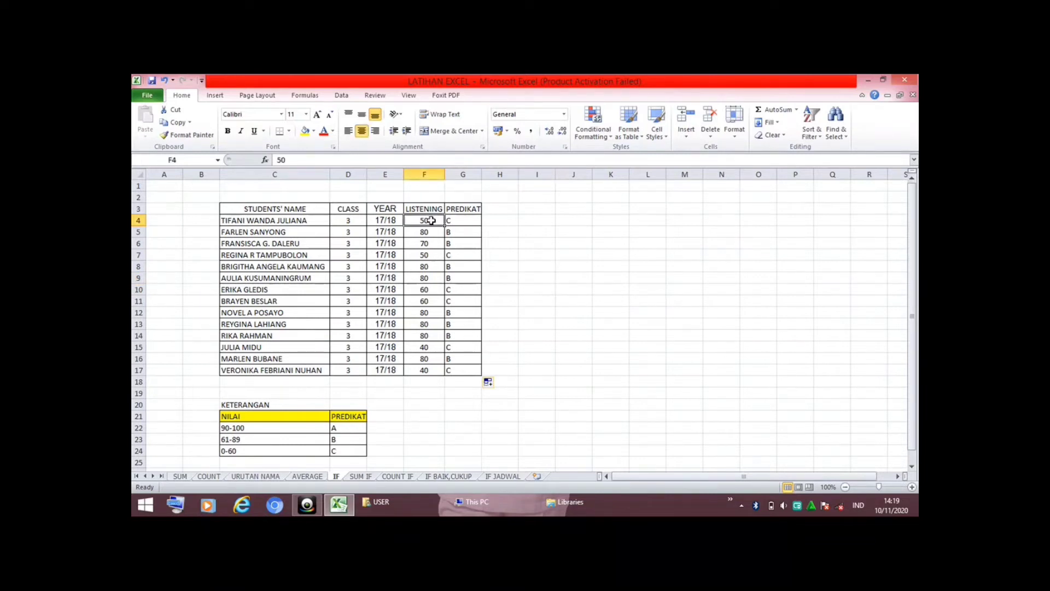
pyautogui.press('BackSpace')
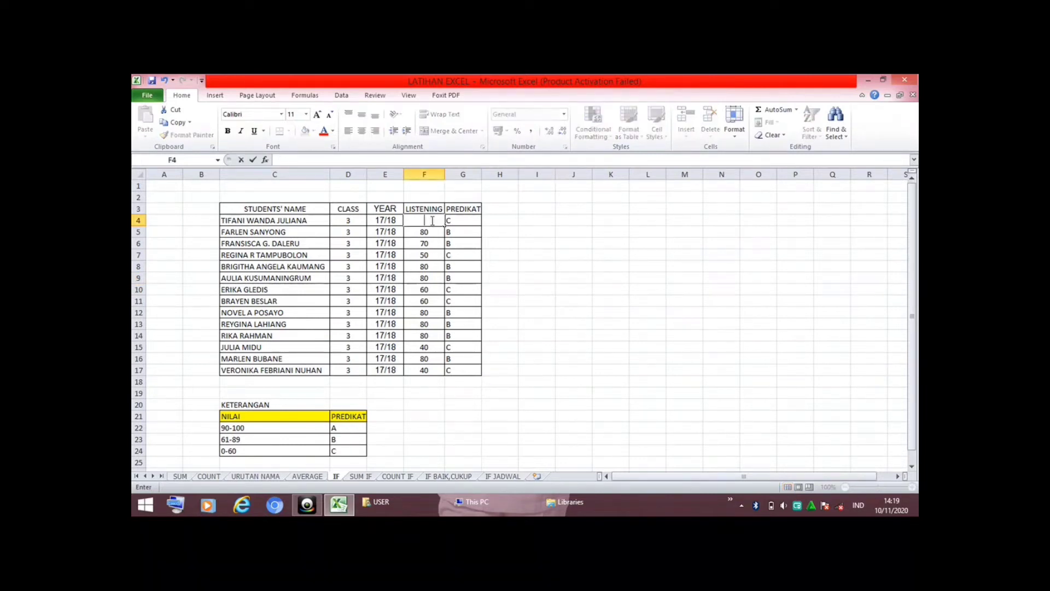
pyautogui.write('90')
pyautogui.press('Return')
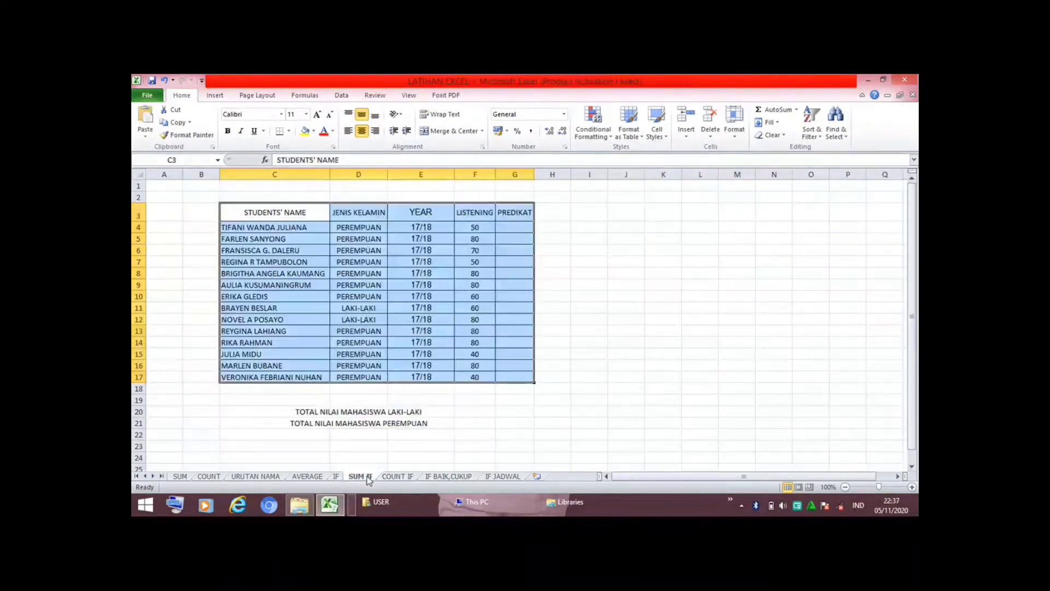
# On the SUM IF sheet, total the male students' scores in F20 with the formula =SUMIF(D4:D17;"LAKI-LAKI";F4:F17)
pyautogui.click(509, 275)
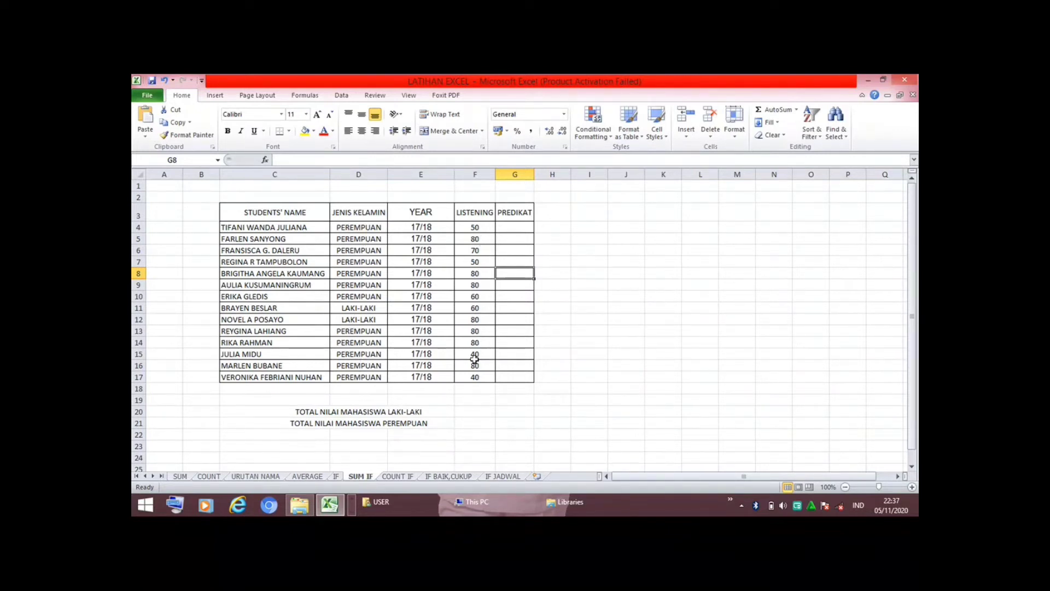
pyautogui.click(470, 410)
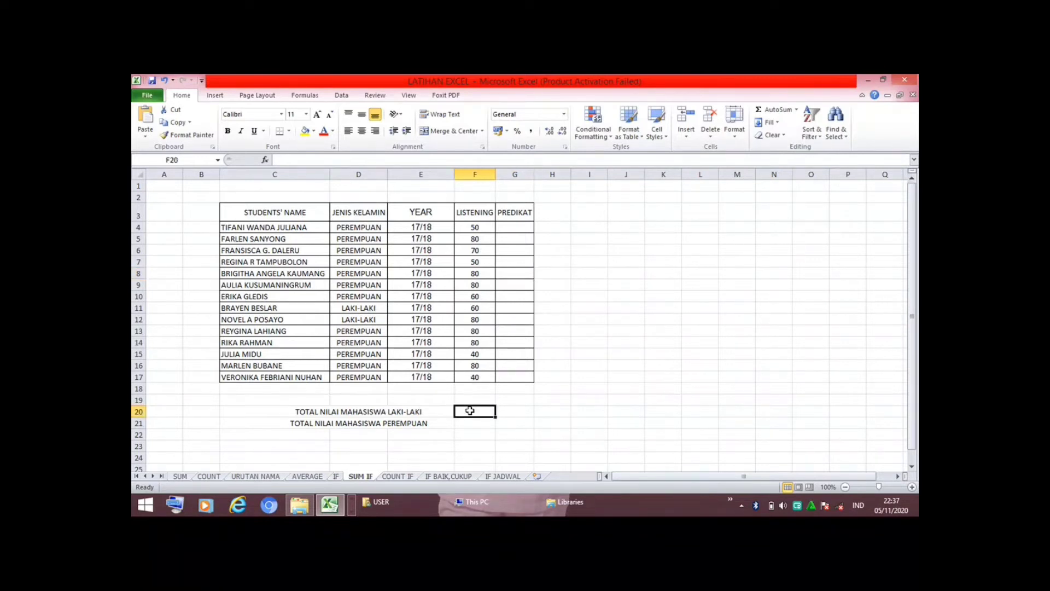
pyautogui.write('=')
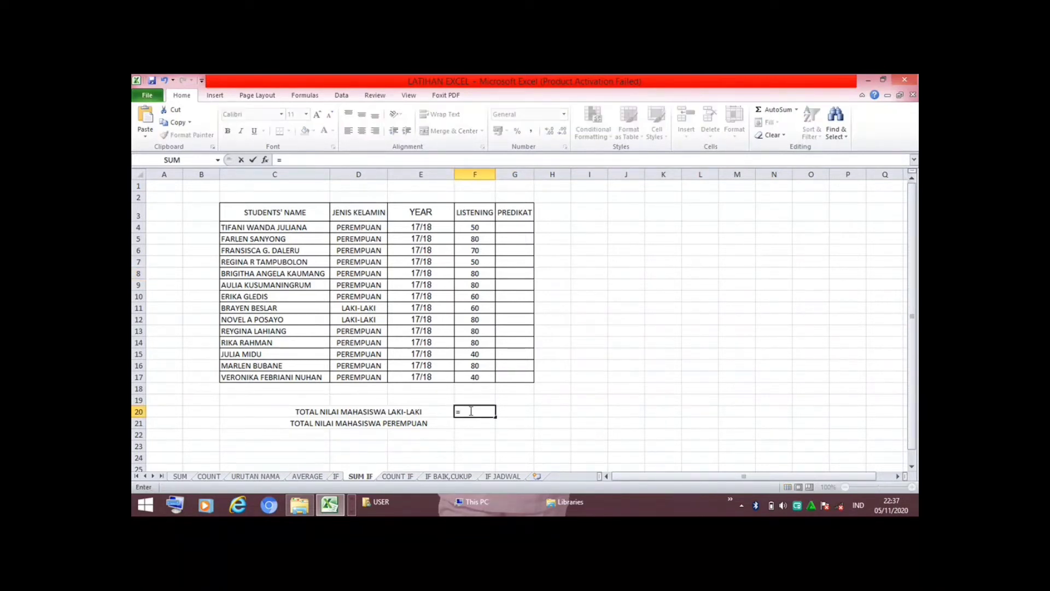
pyautogui.write('S')
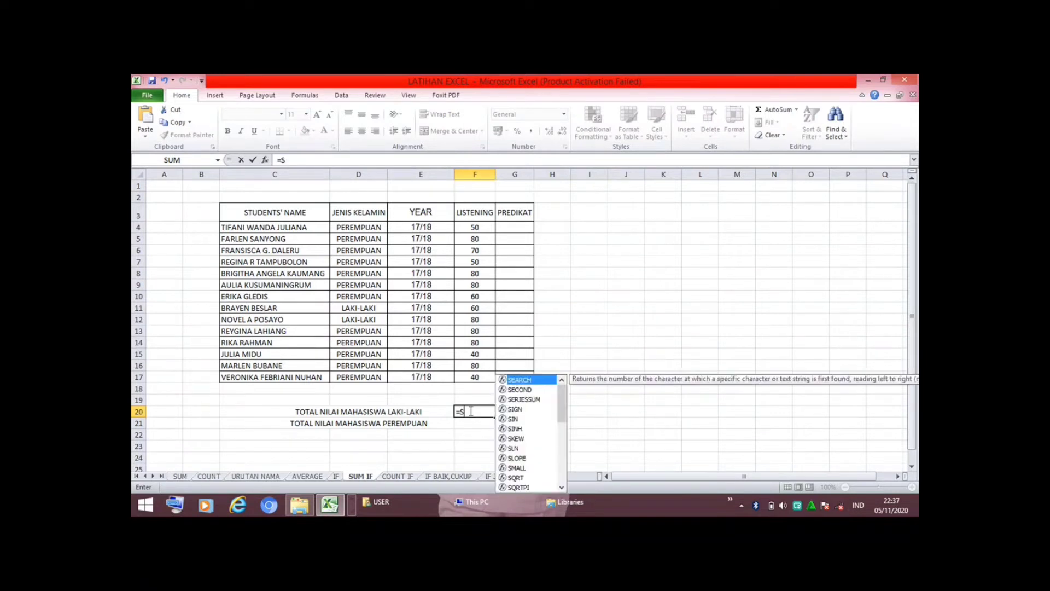
pyautogui.write('UMIF')
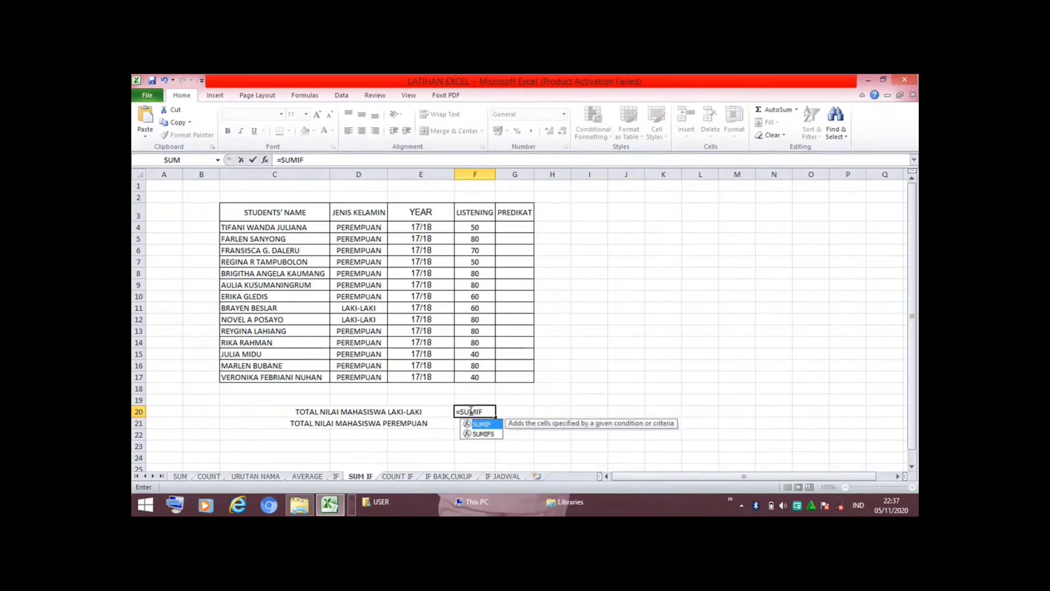
pyautogui.write('(')
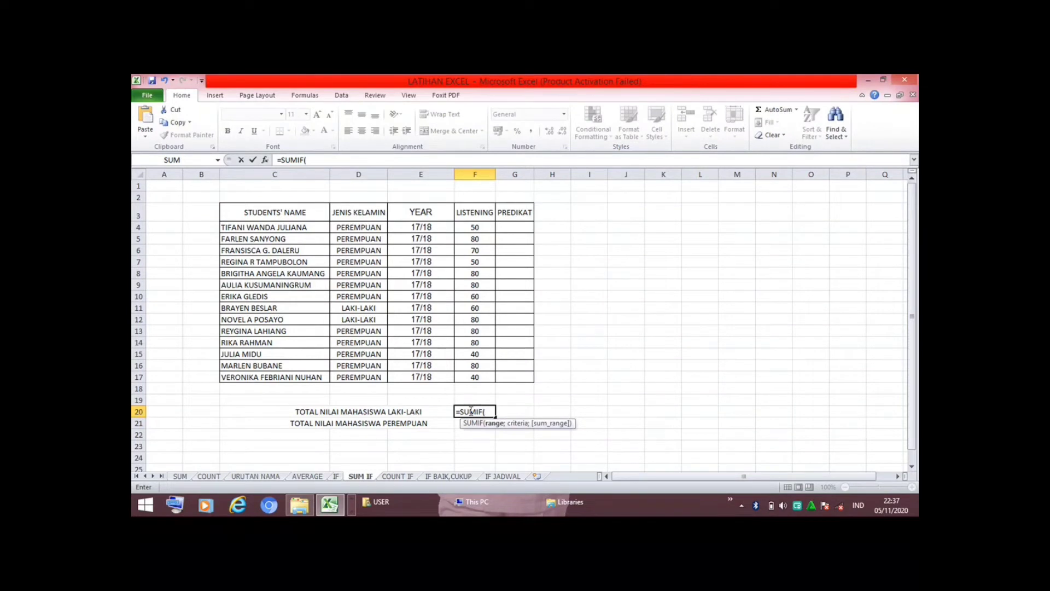
pyautogui.click(373, 226)
pyautogui.moveTo(383, 228); pyautogui.dragTo(388, 378)
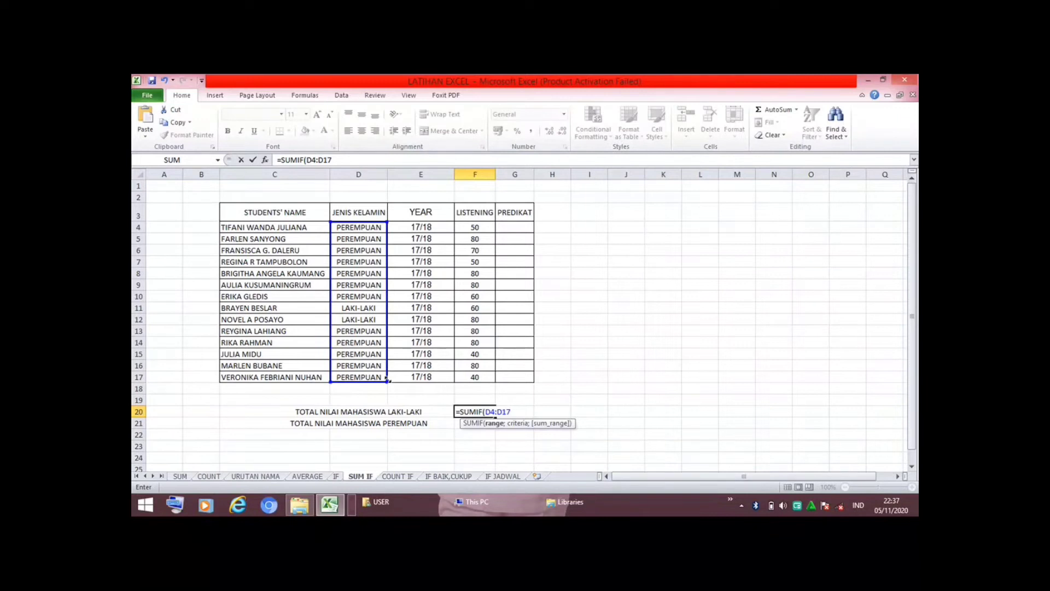
pyautogui.write(';"')
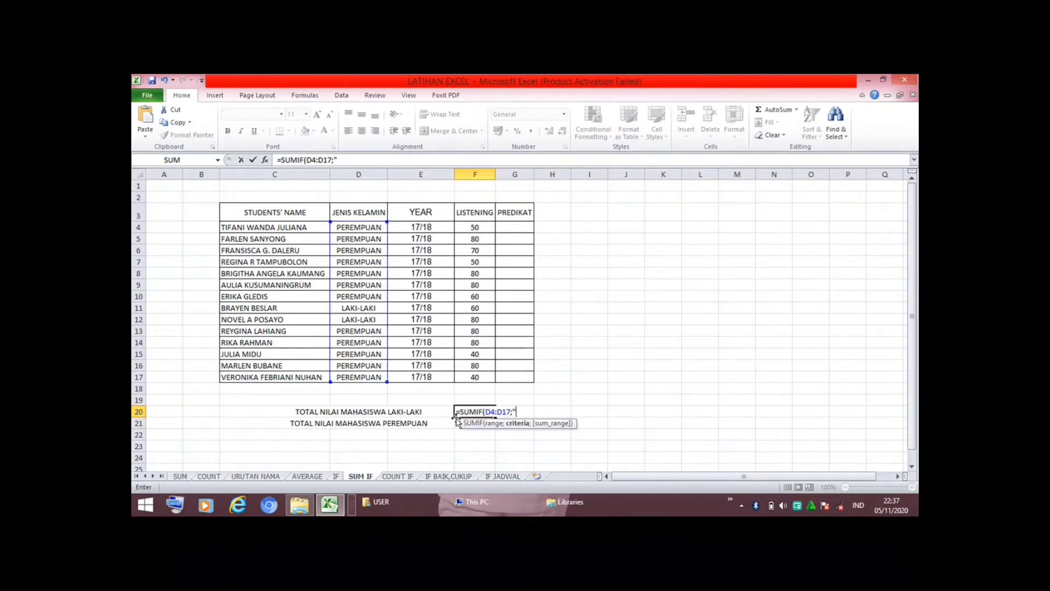
pyautogui.write('LAKI-LAKI')
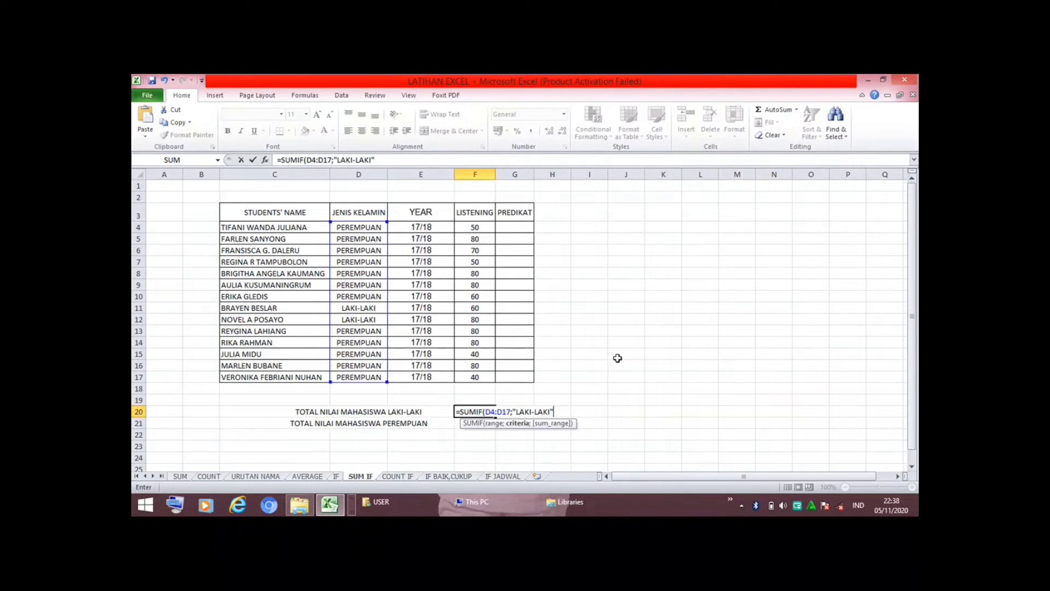
pyautogui.write(';')
pyautogui.click(481, 229)
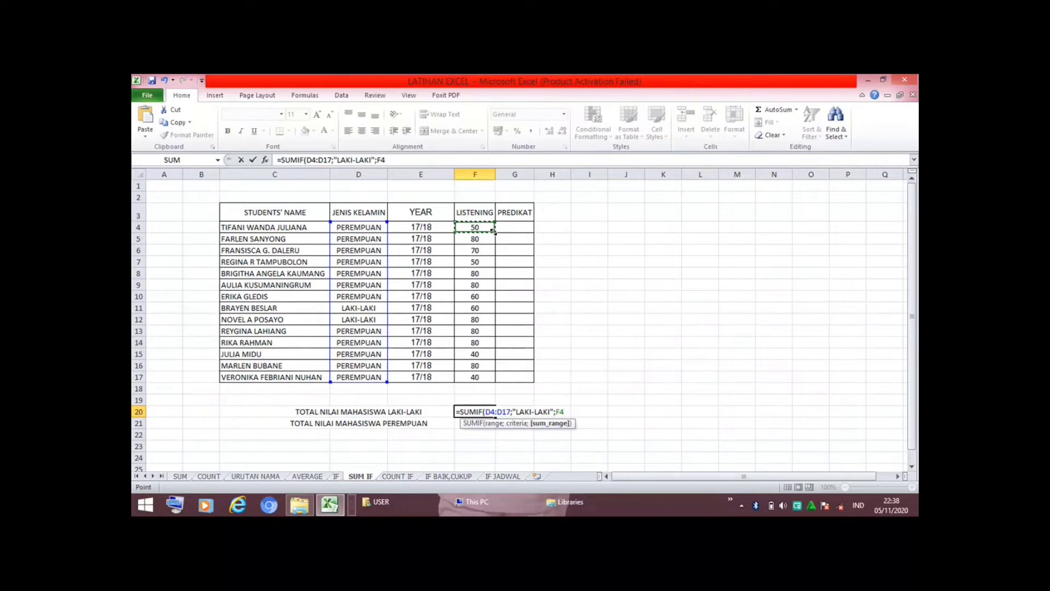
pyautogui.moveTo(494, 229); pyautogui.dragTo(489, 383)
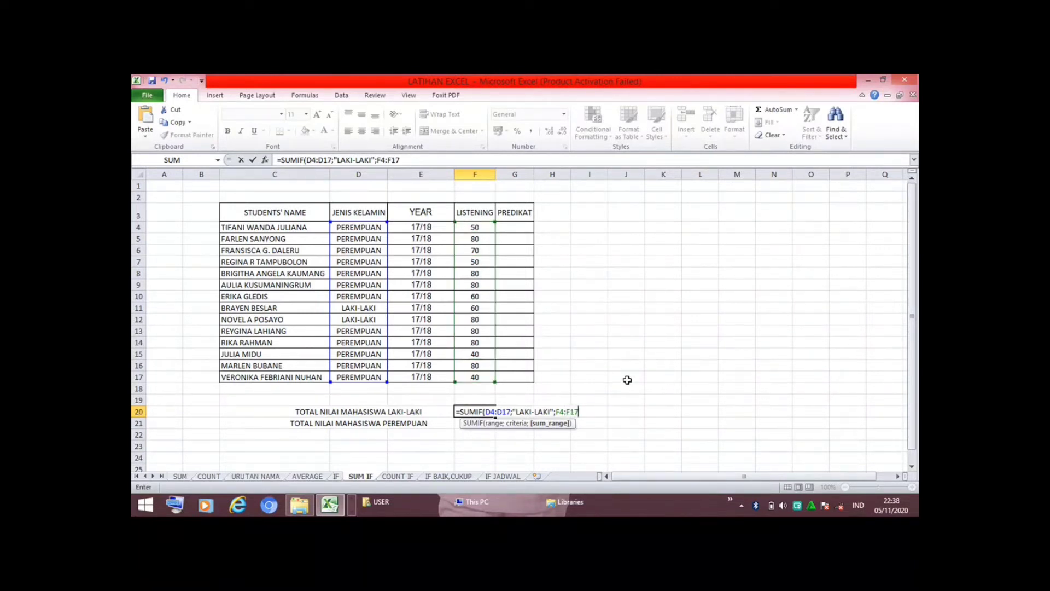
pyautogui.press('Return')
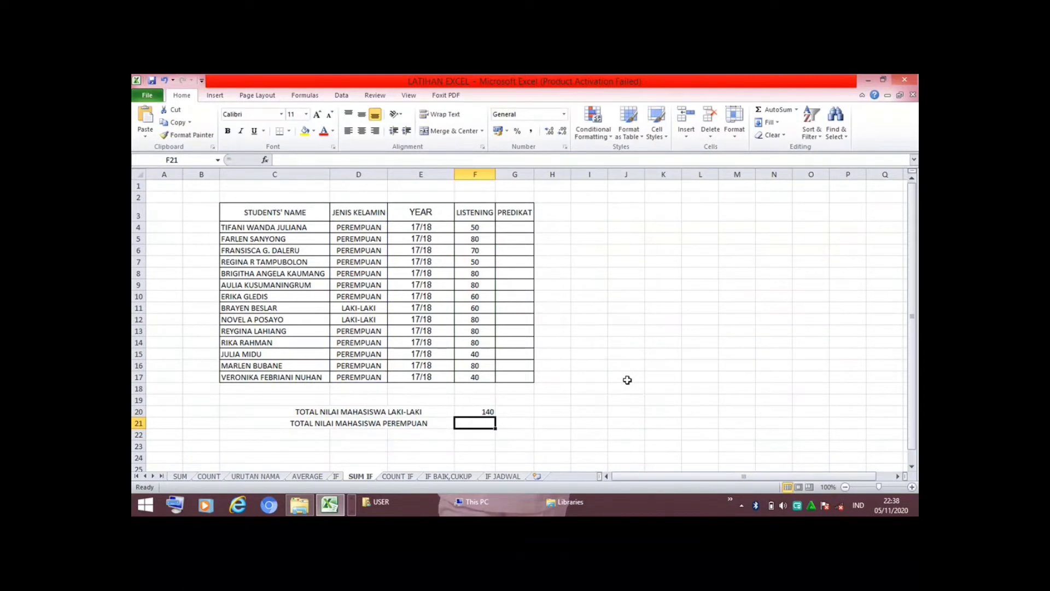
# Copy the SUMIF formula text from F20 and paste it with the same ranges into F21 for TOTAL NILAI MAHASISWA PEREMPUAN
pyautogui.click(483, 413)
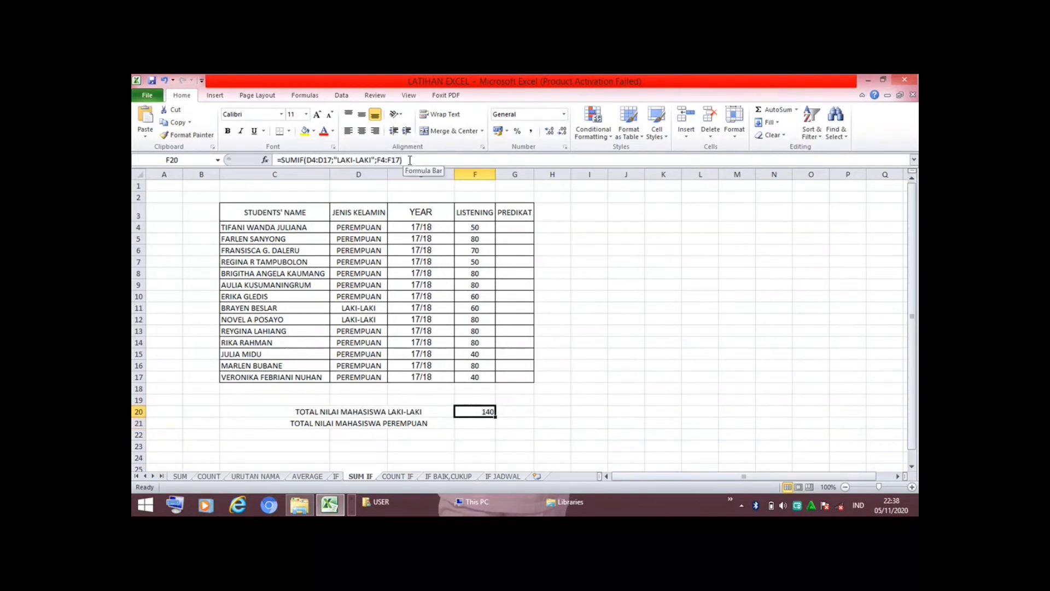
pyautogui.moveTo(403, 160); pyautogui.dragTo(275, 159)
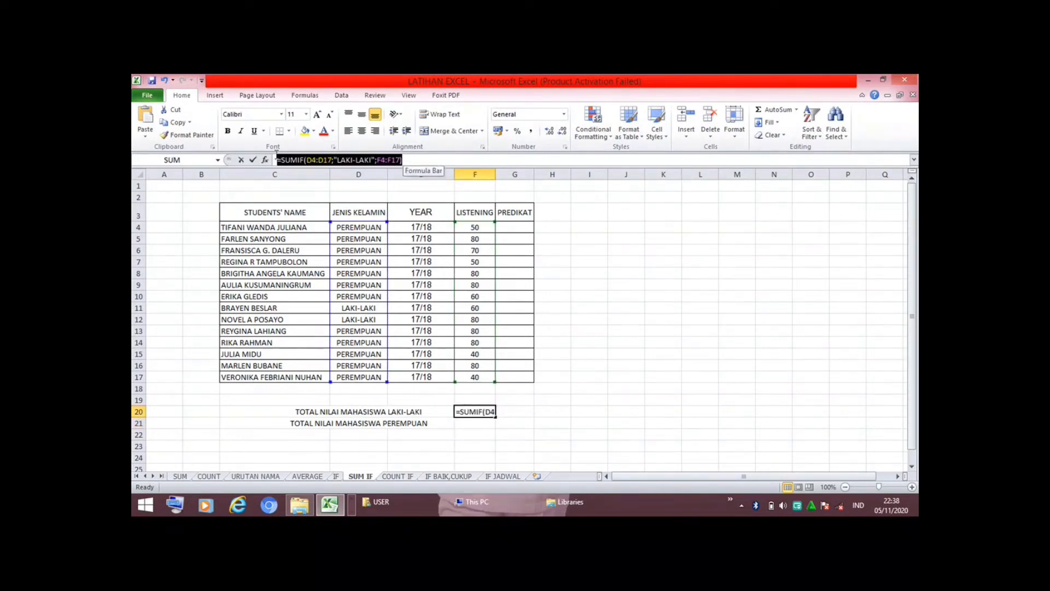
pyautogui.click(186, 122)
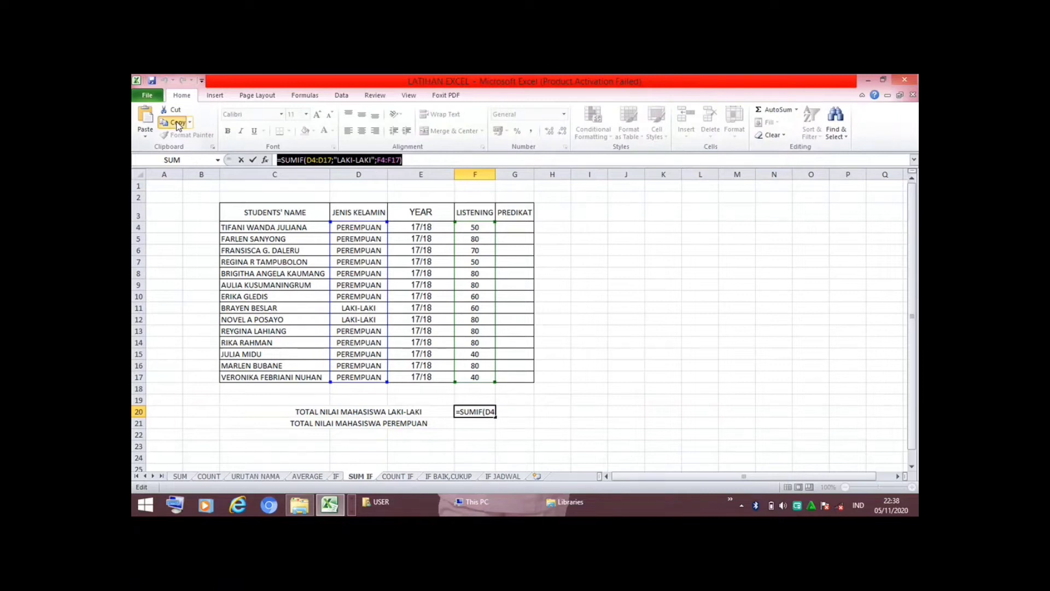
pyautogui.click(386, 159)
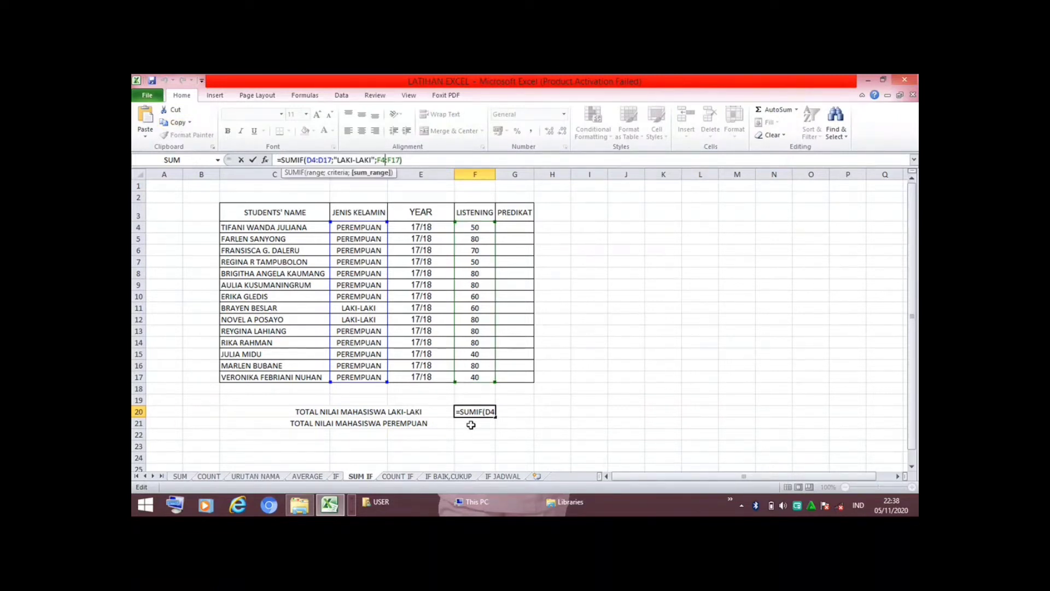
pyautogui.press('Return')
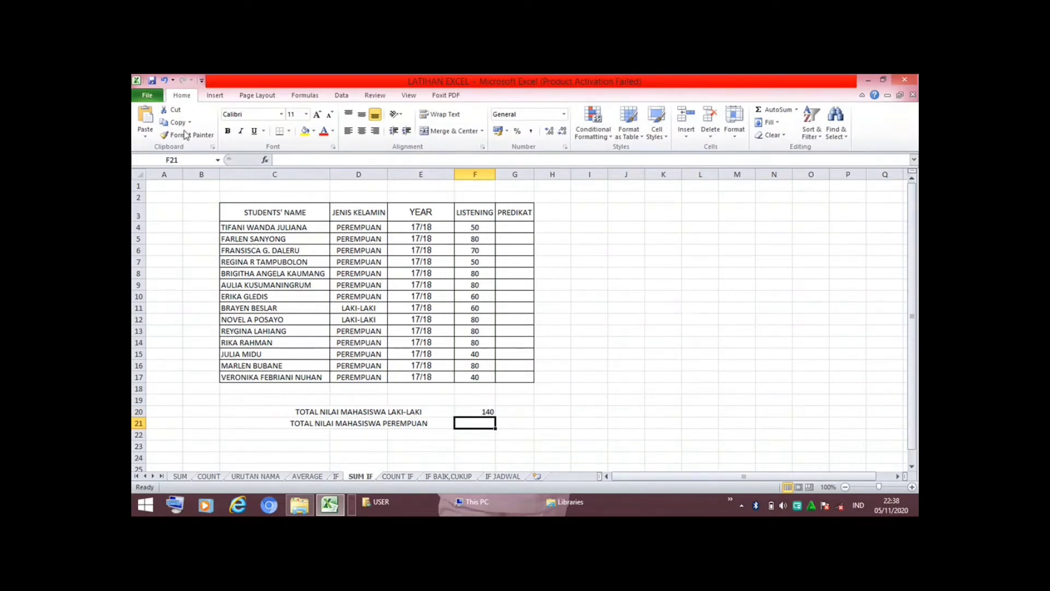
pyautogui.click(145, 116)
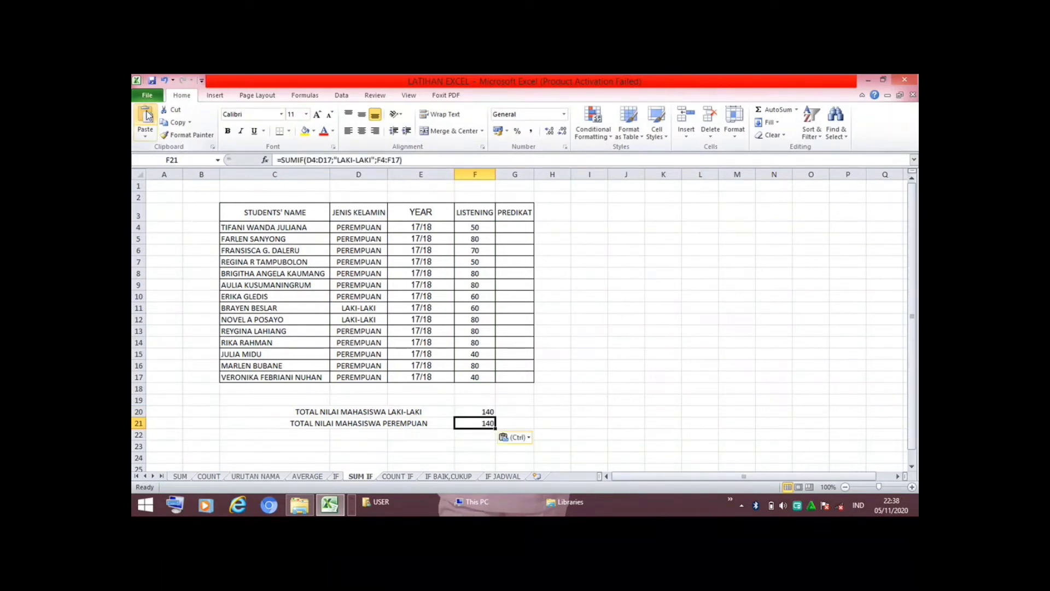
# Change the criterion in F21's SUMIF formula to "PEREMPUAN" to total the female students' scores
pyautogui.click(372, 160)
pyautogui.press('BackSpace')
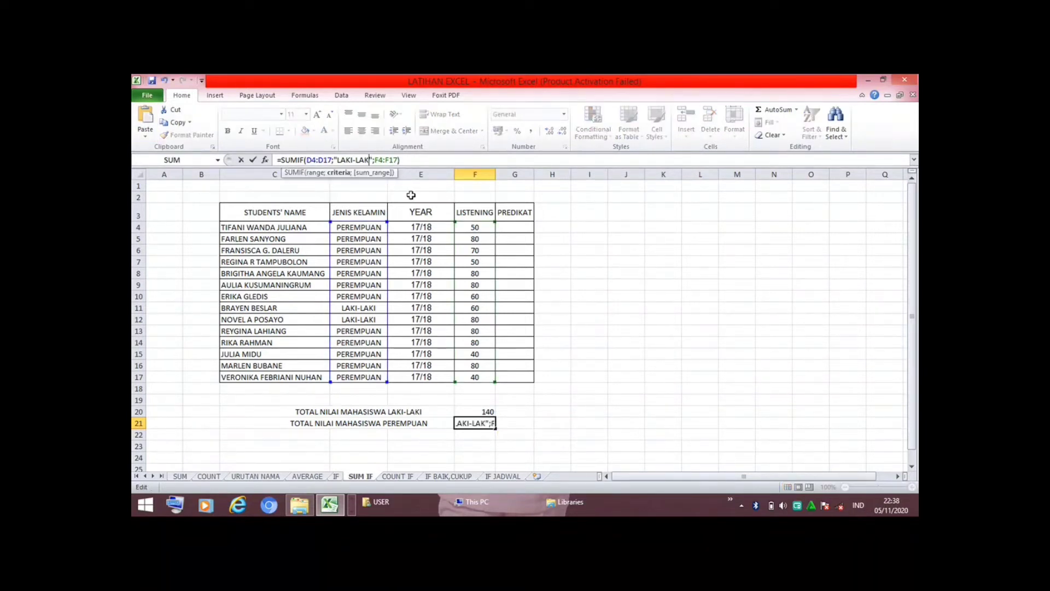
pyautogui.press('BackSpace')
pyautogui.press('BackSpace')
pyautogui.press('BackSpace')
pyautogui.press('BackSpace')
pyautogui.press('BackSpace')
pyautogui.press('BackSpace')
pyautogui.press('BackSpace')
pyautogui.press('BackSpace')
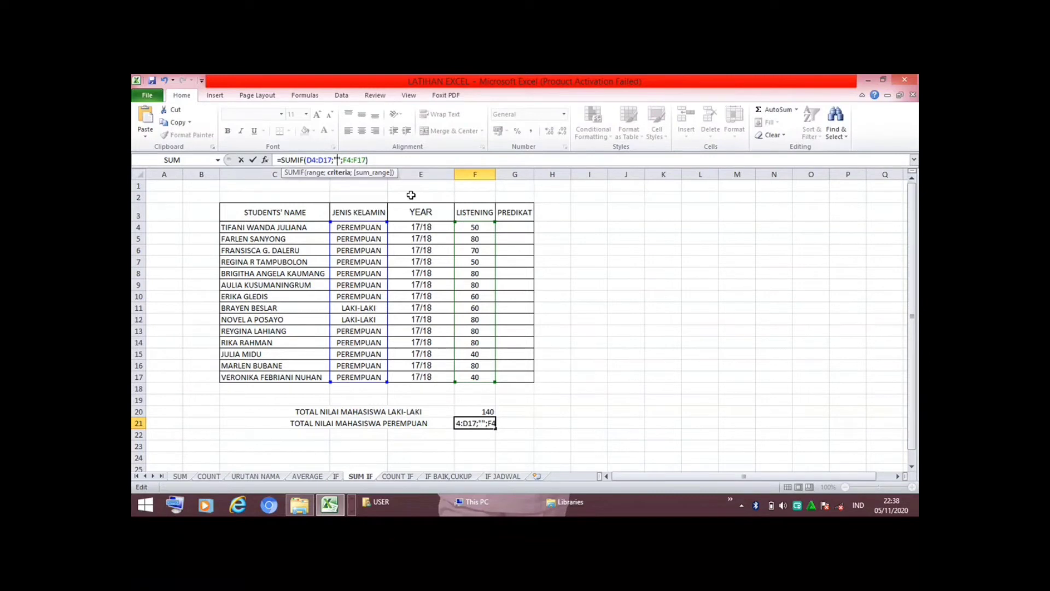
pyautogui.write('PEREMPUAN')
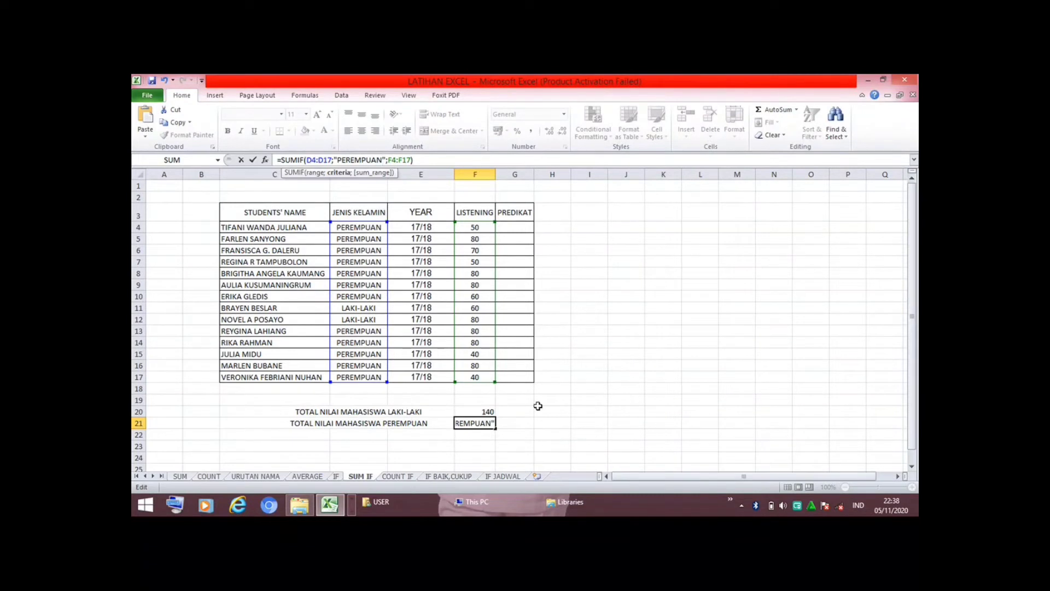
pyautogui.press('Return')
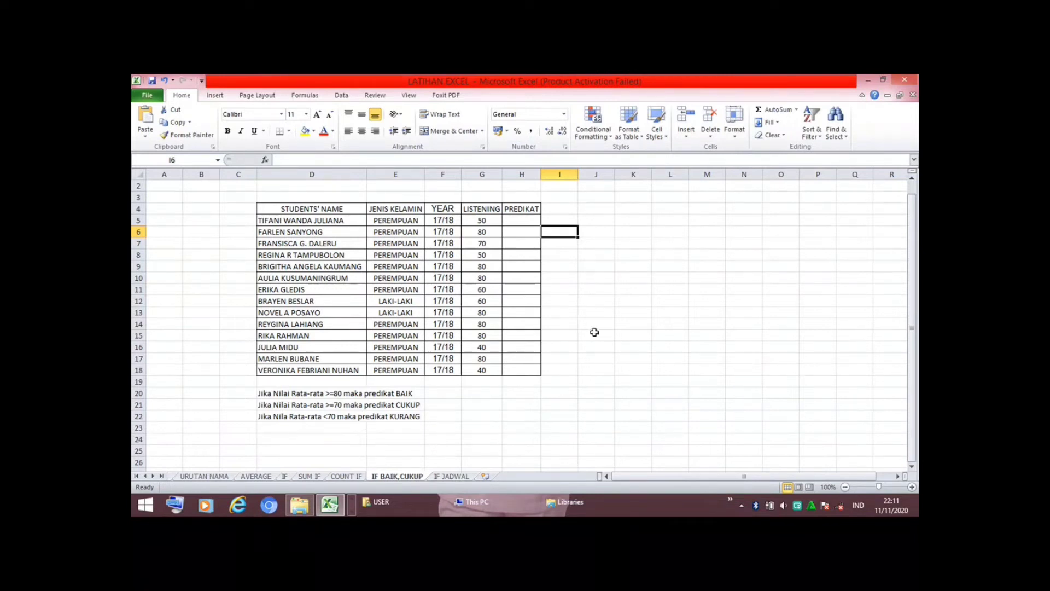
# On the IF BAIK,CUKUP sheet, begin the first student's PREDIKAT formula in H5 with =IF(G5>=80;"BAIK";
pyautogui.click(529, 220)
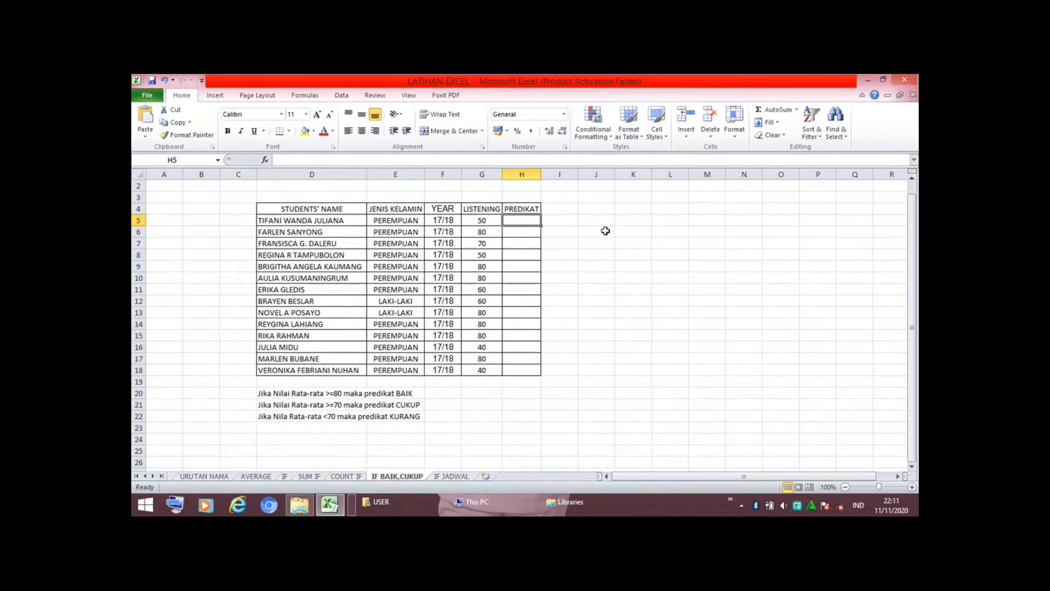
pyautogui.write('=')
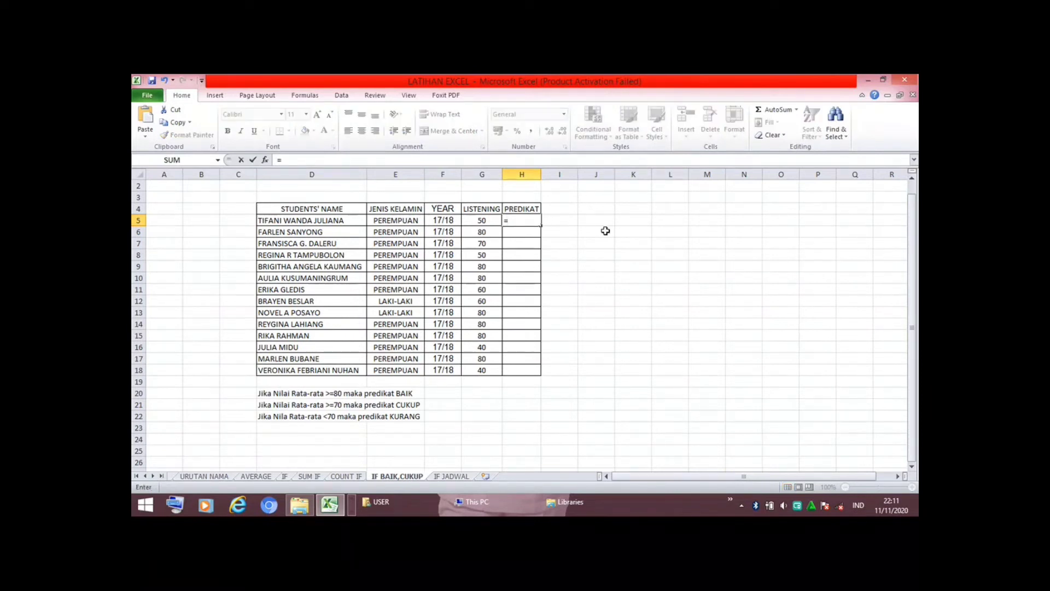
pyautogui.write('IF')
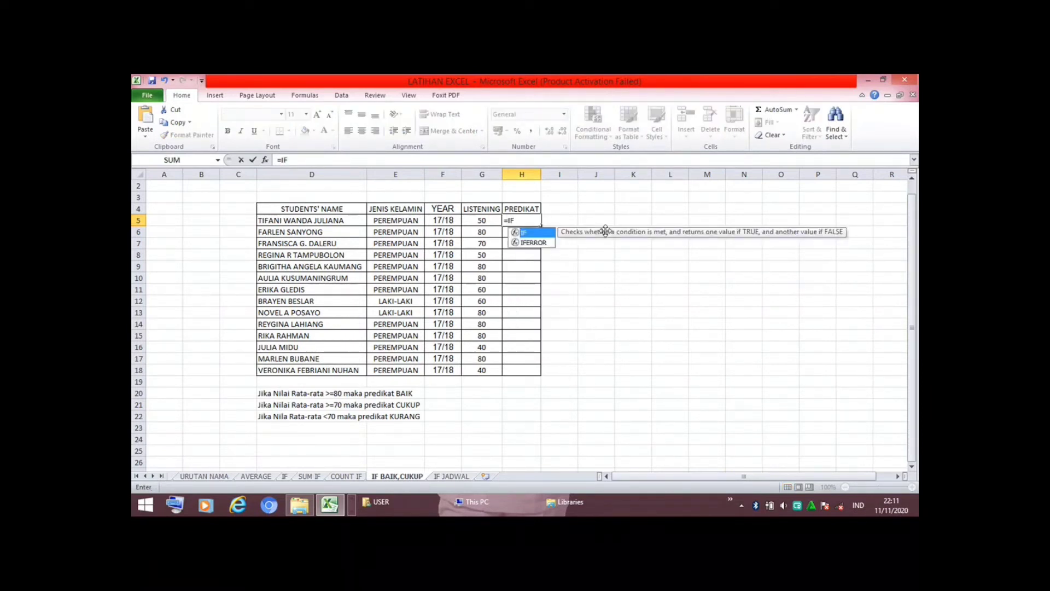
pyautogui.write('(')
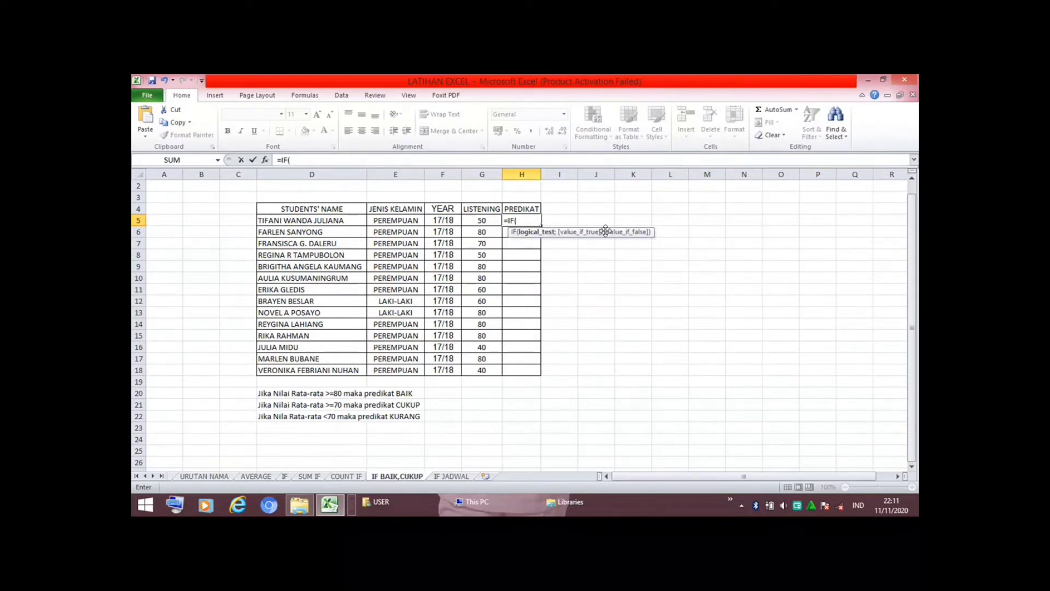
pyautogui.click(485, 221)
pyautogui.write('>=80')
pyautogui.write(';')
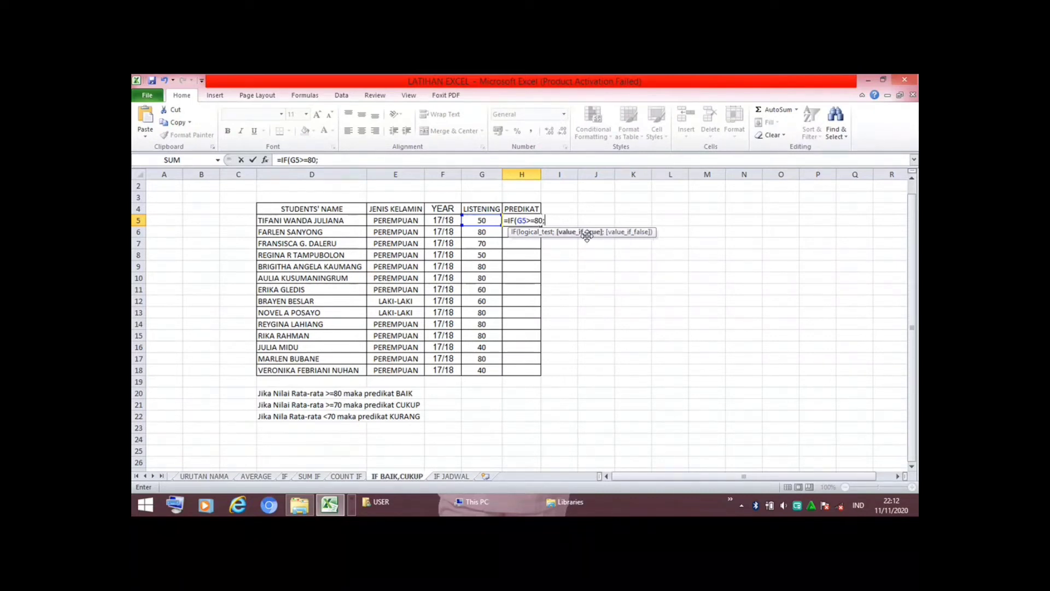
pyautogui.write('"BAIK"')
pyautogui.write(';')
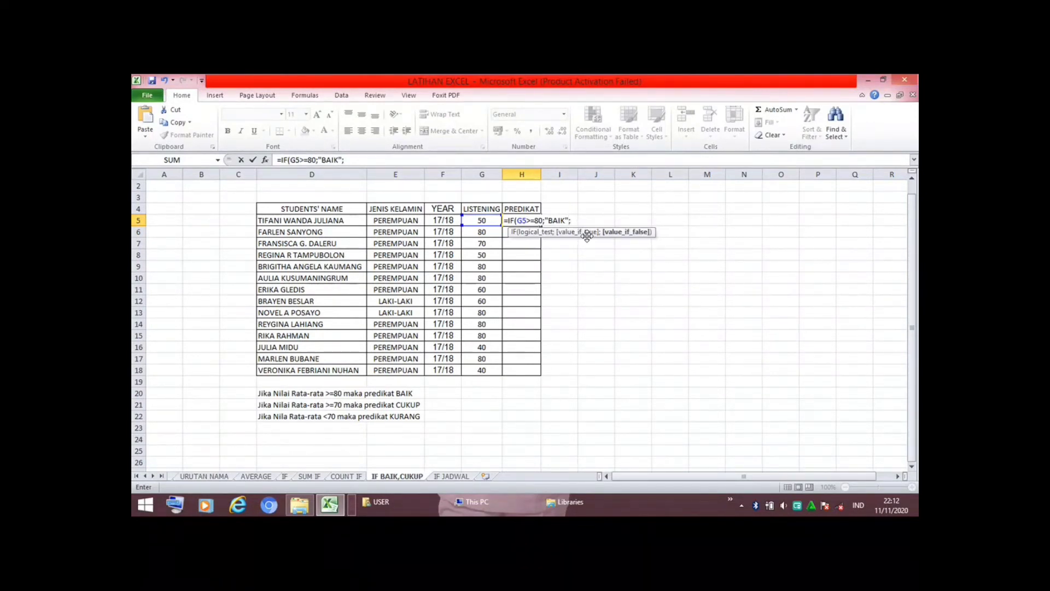
# Nest a second condition, IF(G5>=70;"CUKUP";, as the false value of the H5 formula
pyautogui.write('i')
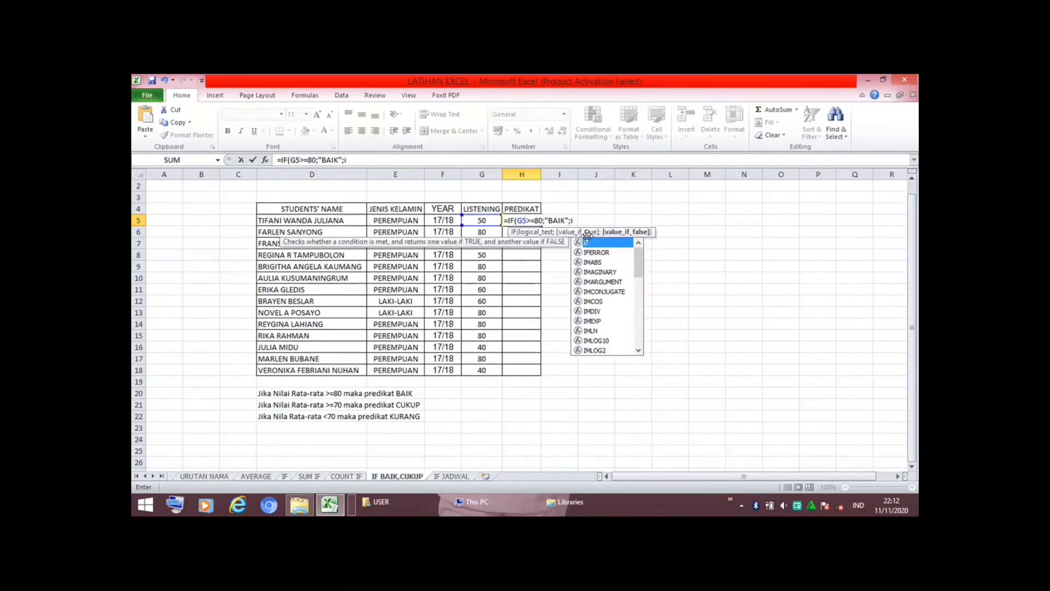
pyautogui.press('BackSpace')
pyautogui.write('IF')
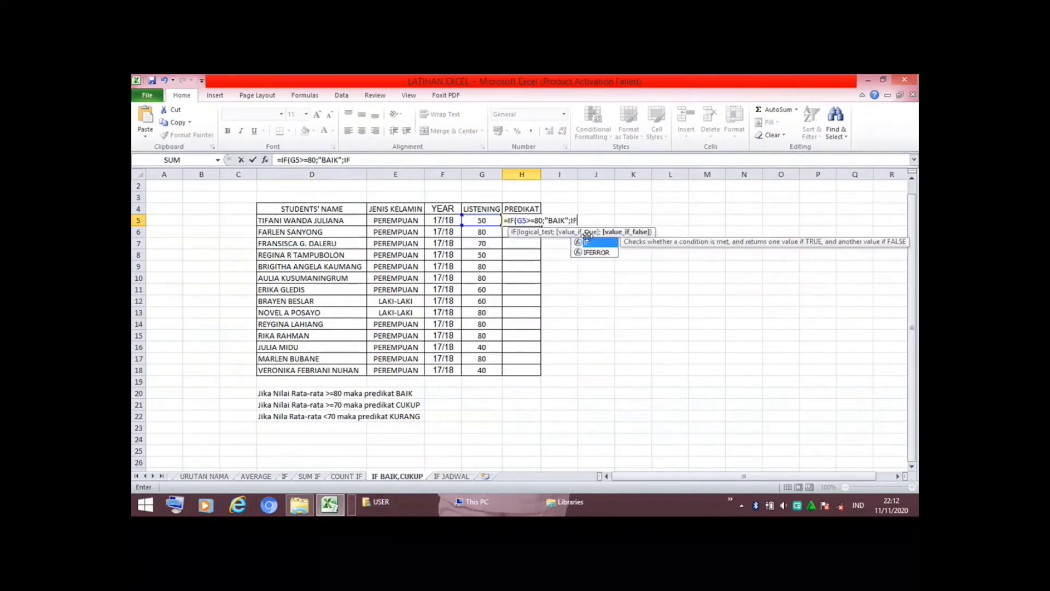
pyautogui.write('(')
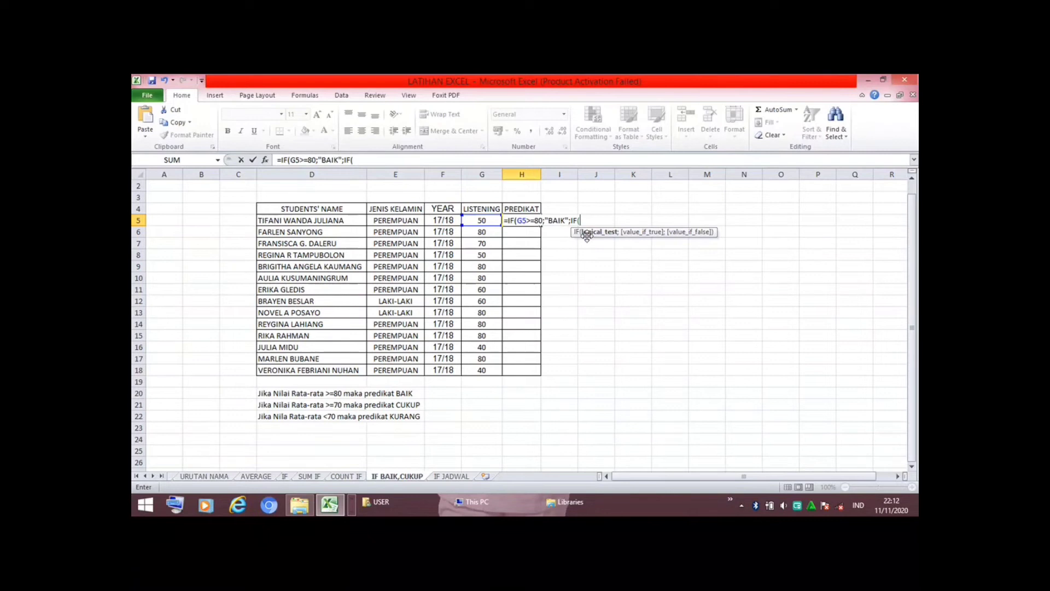
pyautogui.write('G5')
pyautogui.write('>')
pyautogui.write('=7')
pyautogui.write('0')
pyautogui.write(';')
pyautogui.press('BackSpace')
pyautogui.write(';')
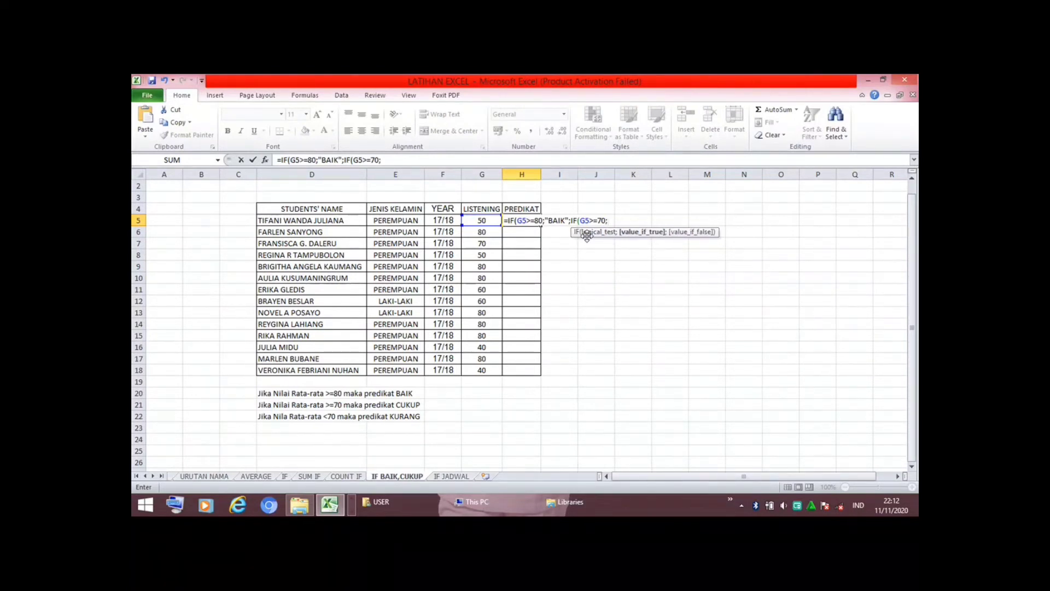
pyautogui.write('"CUKU')
pyautogui.write('P')
pyautogui.press('BackSpace')
pyautogui.write(':')
pyautogui.press('BackSpace')
pyautogui.write(';')
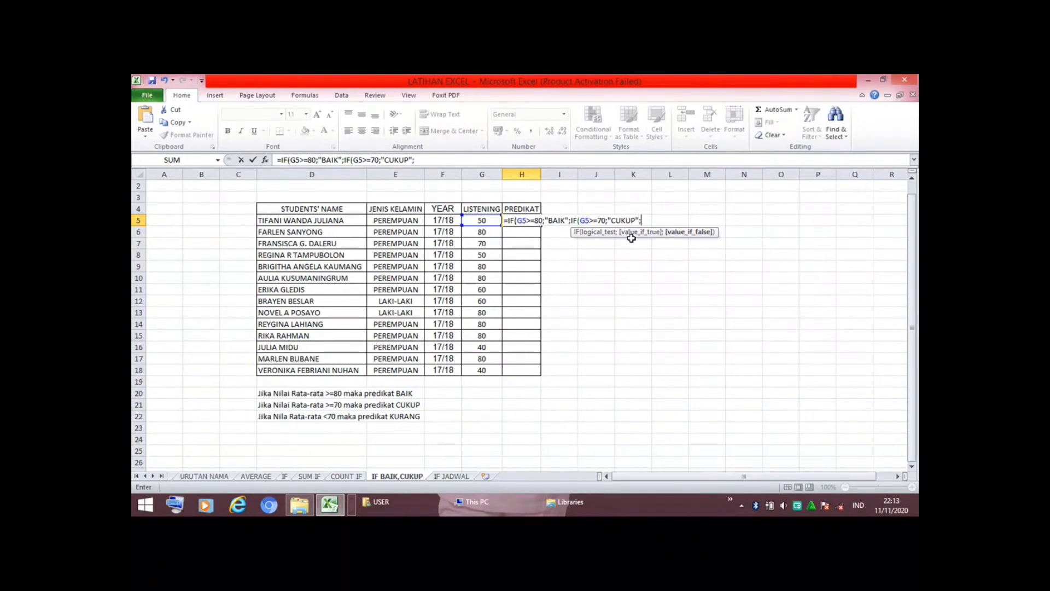
# Finish the H5 formula with "KURANG" as the final false value, accepting the proposed correction of the closing brackets
pyautogui.write('"KURANG"')
pyautogui.press('Return')
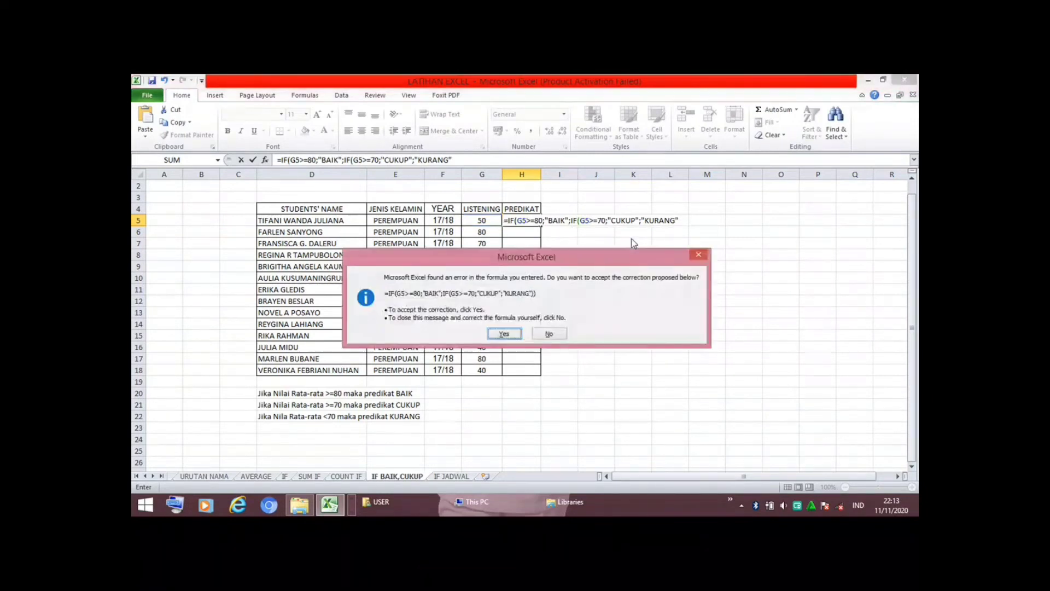
pyautogui.press('Return')
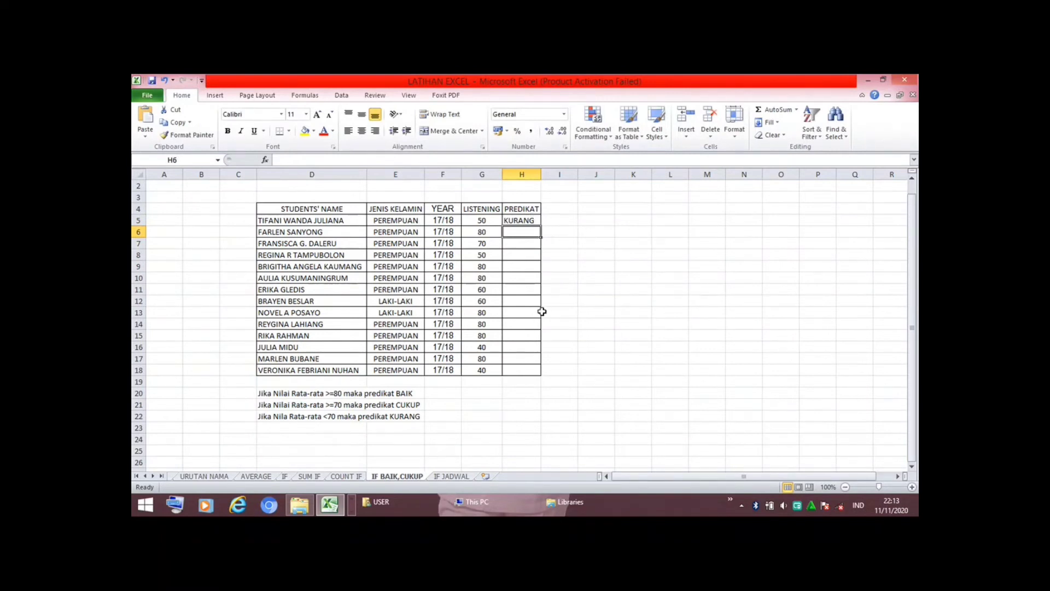
# Fill the PREDIKAT formula from H5 down through H18 and check the copied formula in H10
pyautogui.click(533, 221)
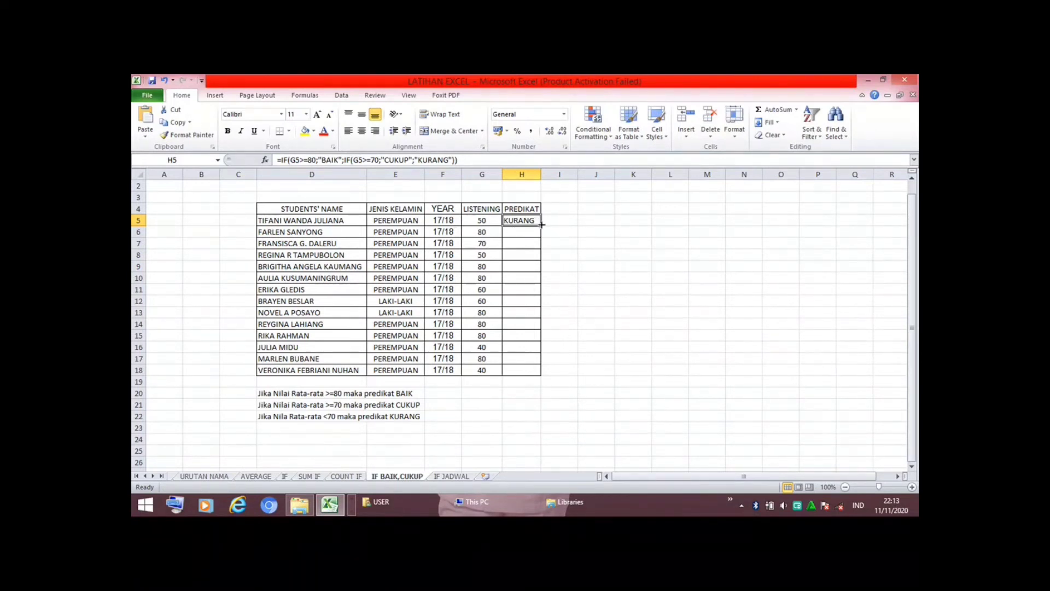
pyautogui.moveTo(540, 224); pyautogui.dragTo(537, 377)
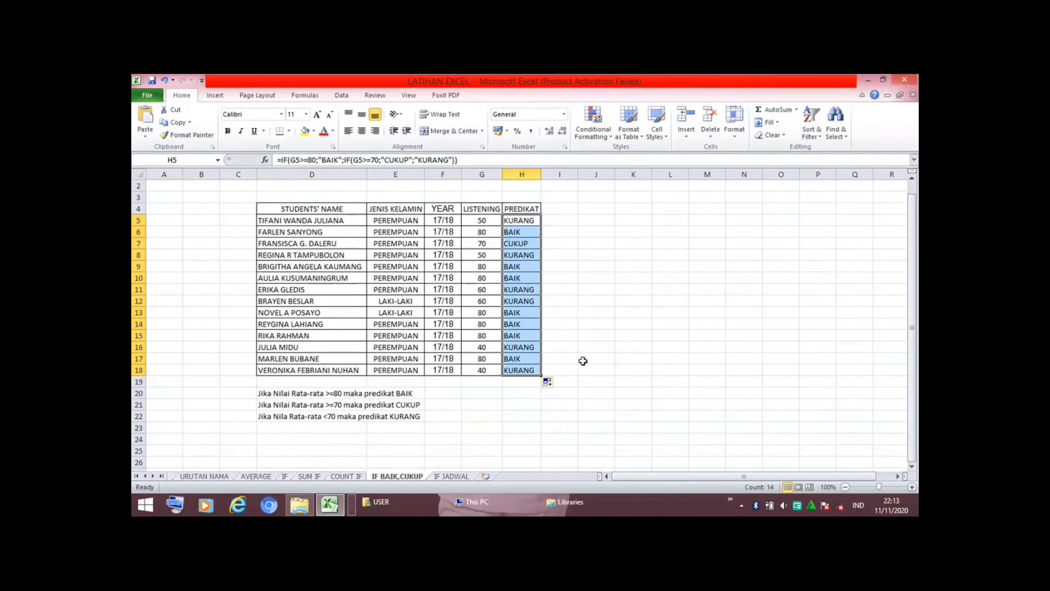
pyautogui.click(531, 278)
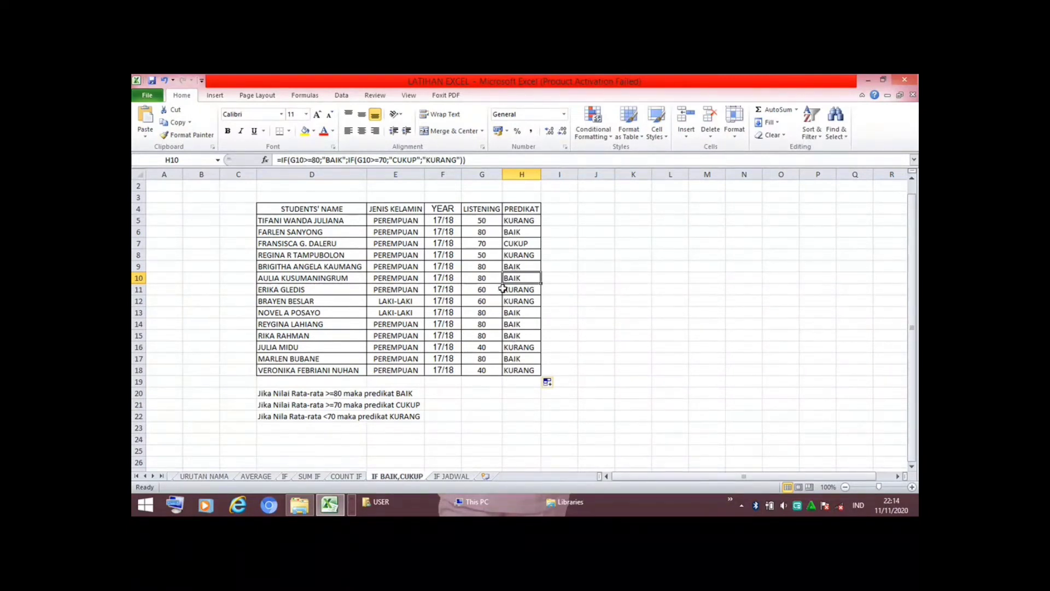
# Set the LISTENING score in G14 to 60 to test the nested grading formula
pyautogui.click(487, 325)
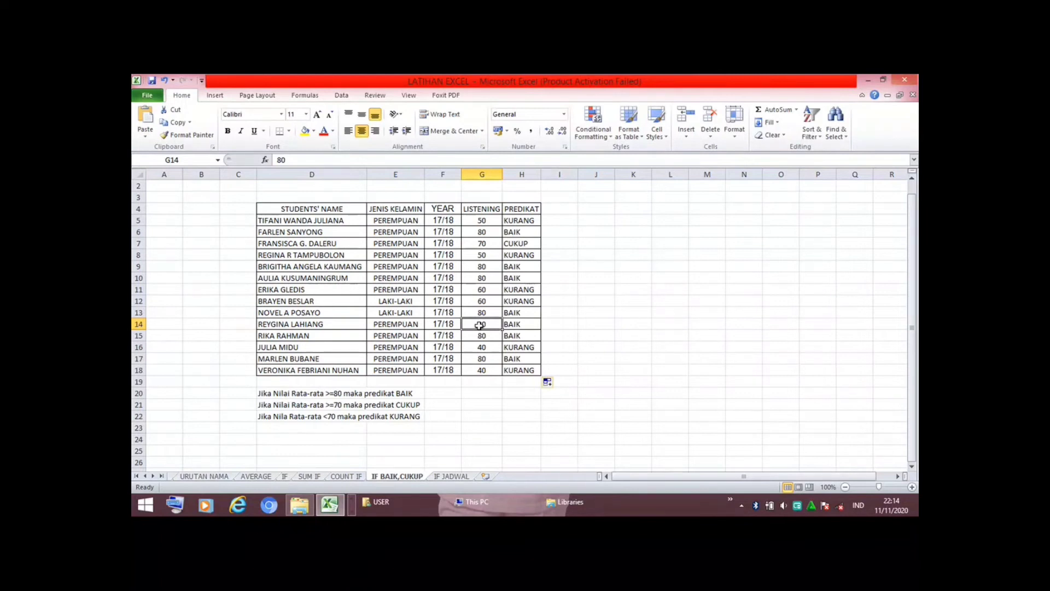
pyautogui.press('BackSpace')
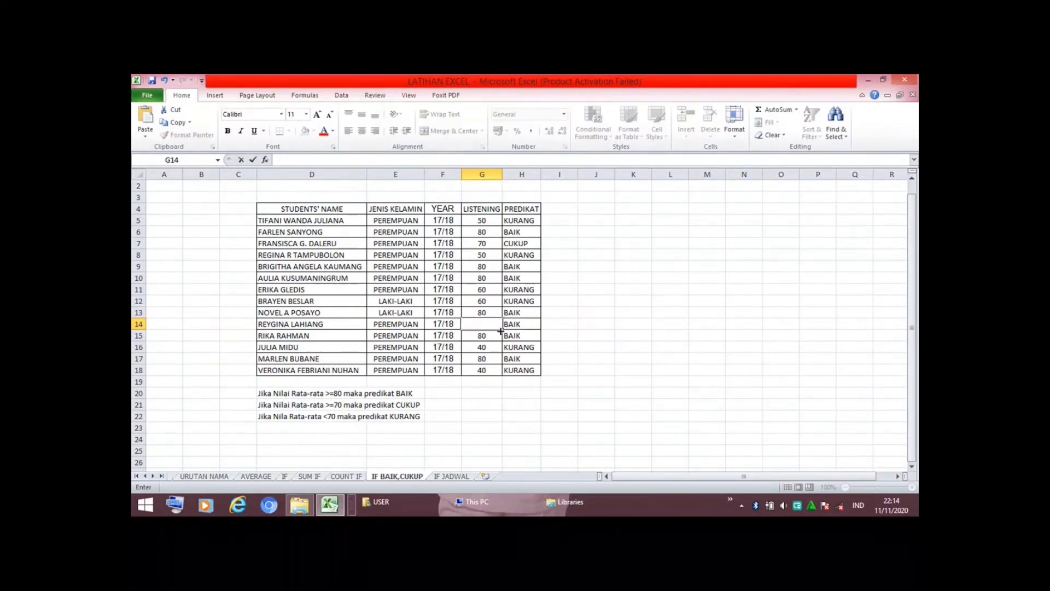
pyautogui.write('60')
pyautogui.click(525, 325)
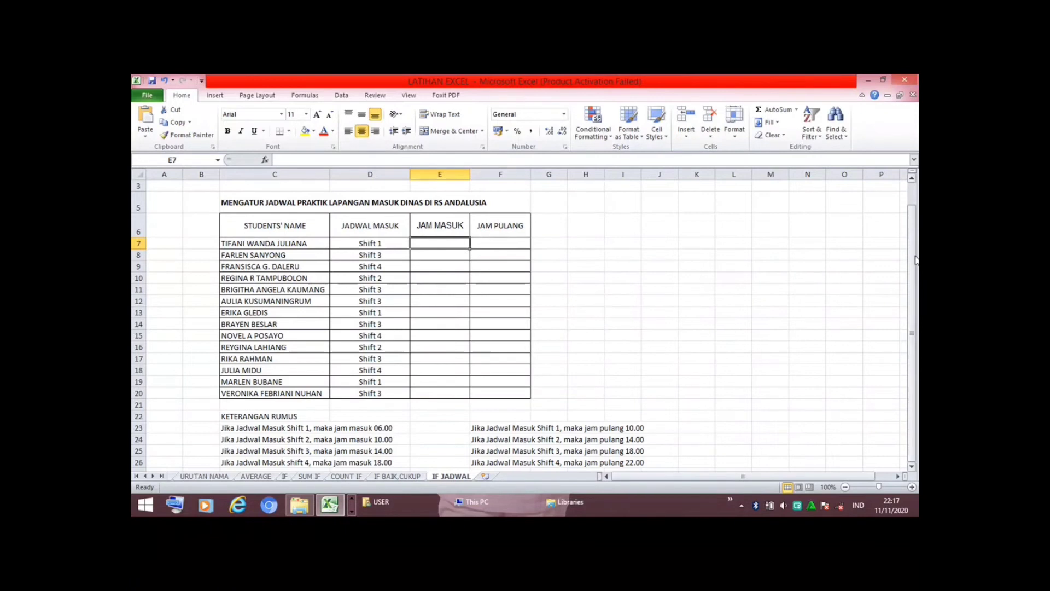
# Start an IF formula in E7 (JAM MASUK) whose logical test compares the shift in D7, beginning with =IF(D7=
pyautogui.moveTo(915, 257); pyautogui.dragTo(914, 287)
pyautogui.write('=if')
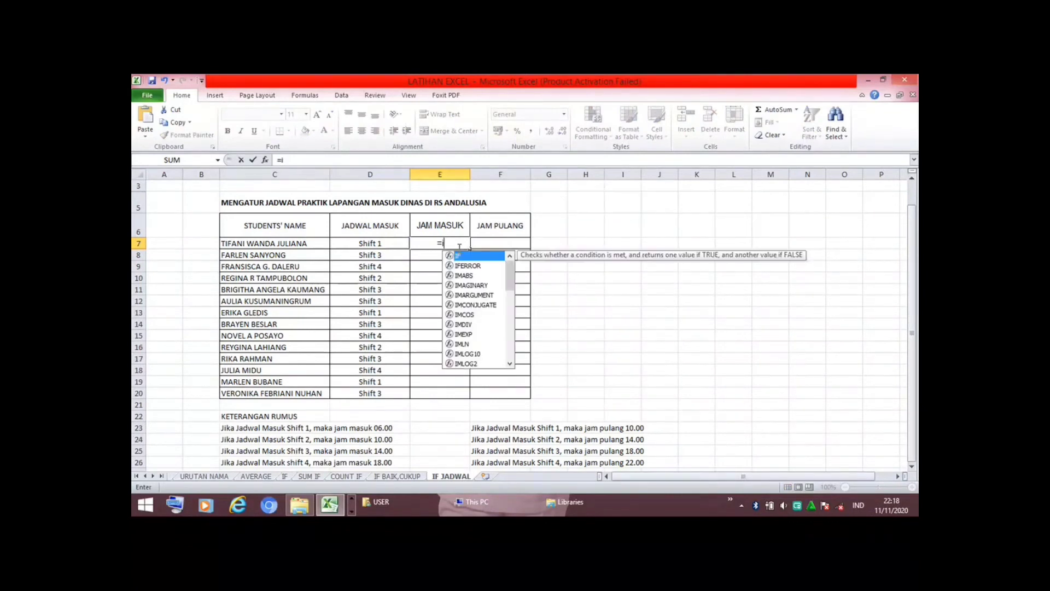
pyautogui.press('BackSpace')
pyautogui.press('BackSpace')
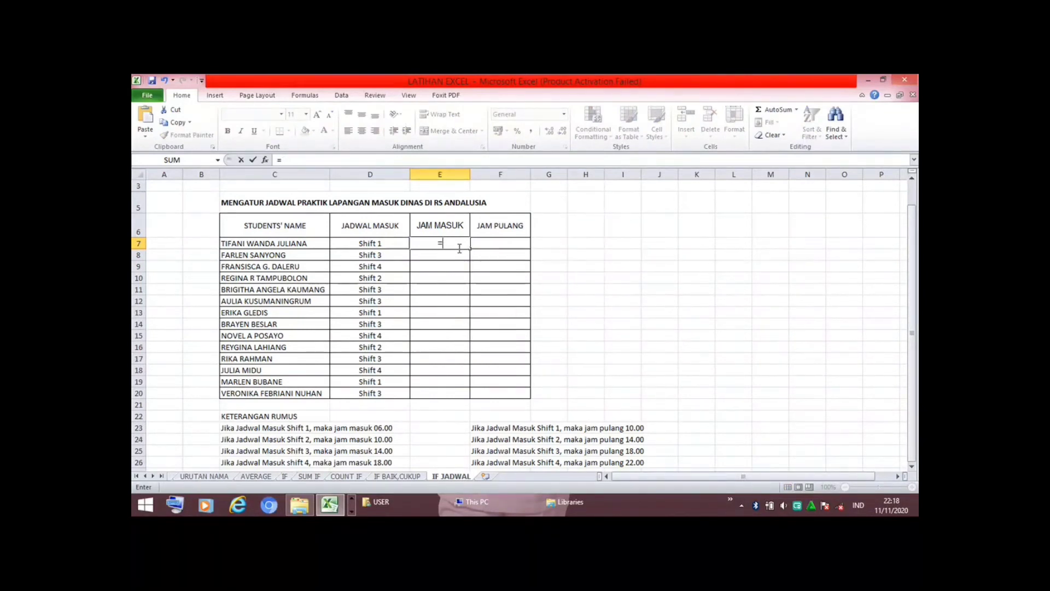
pyautogui.write('IF')
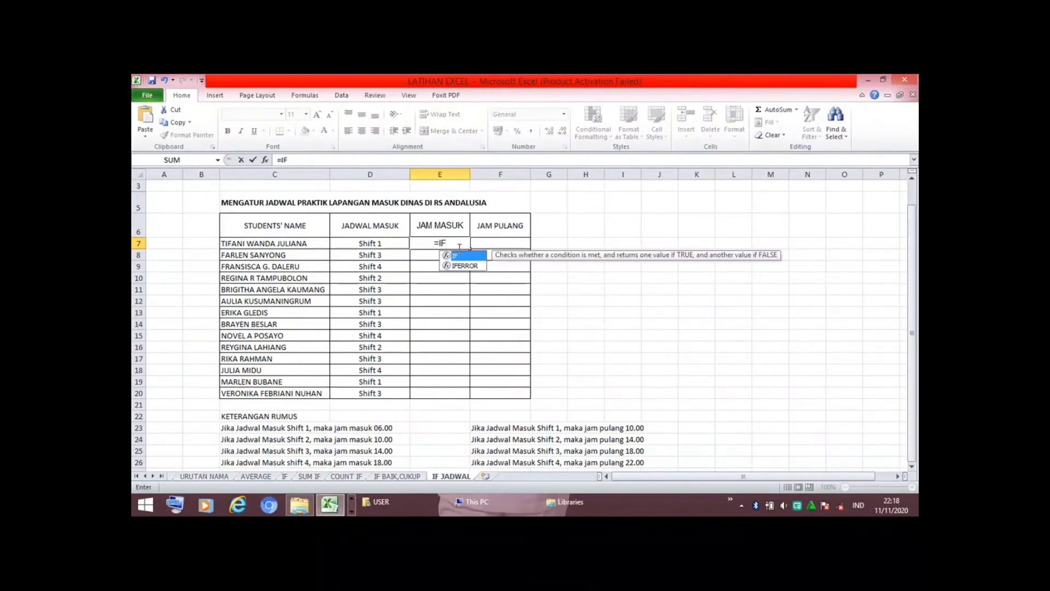
pyautogui.write('(')
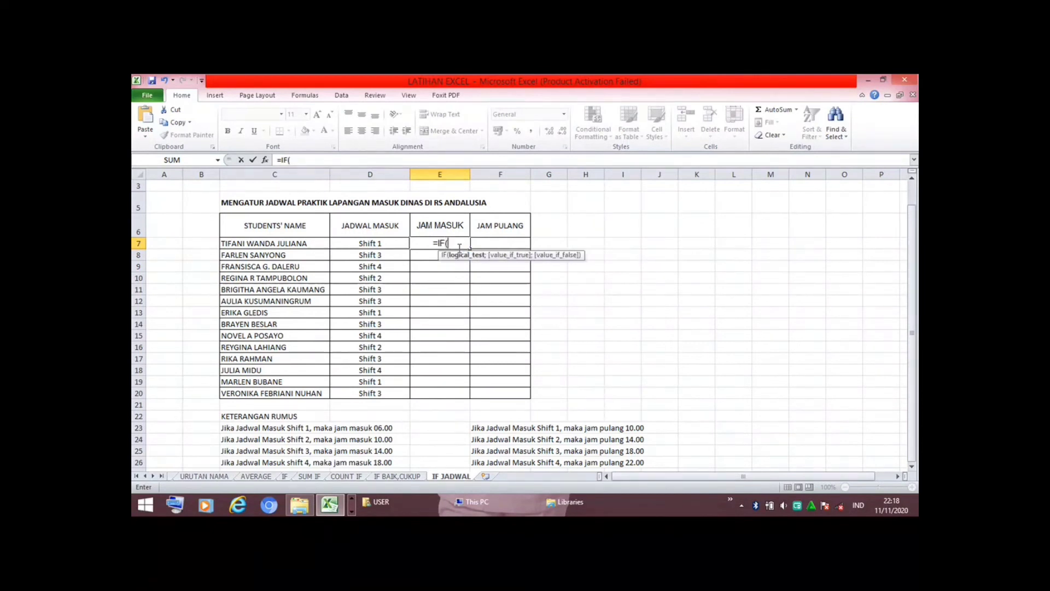
pyautogui.click(382, 243)
pyautogui.write('=')
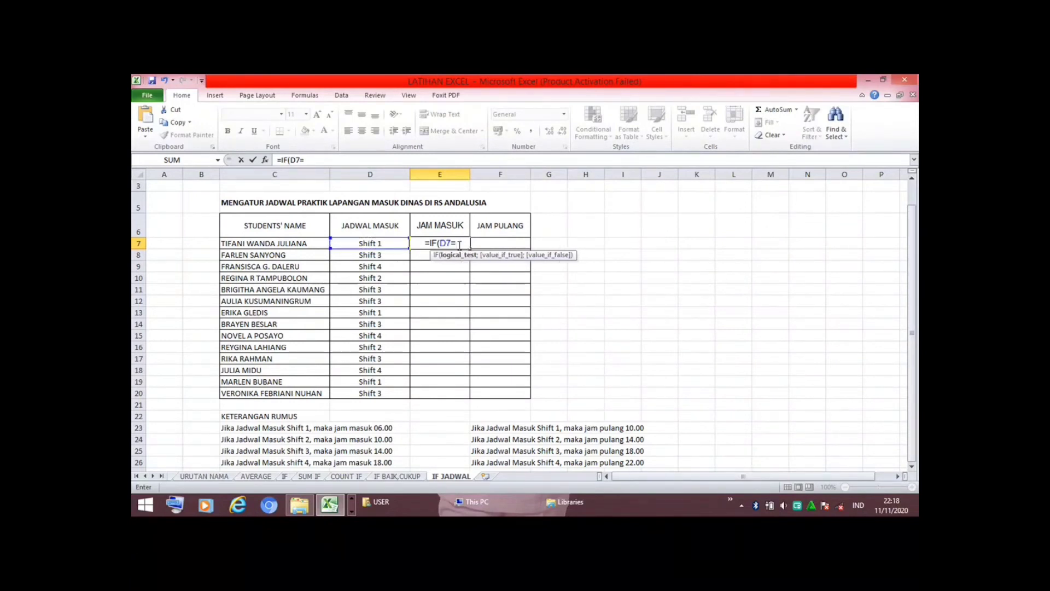
# Complete the logical test of the E7 formula with the text "shift 1" and a semicolon separator
pyautogui.write('"')
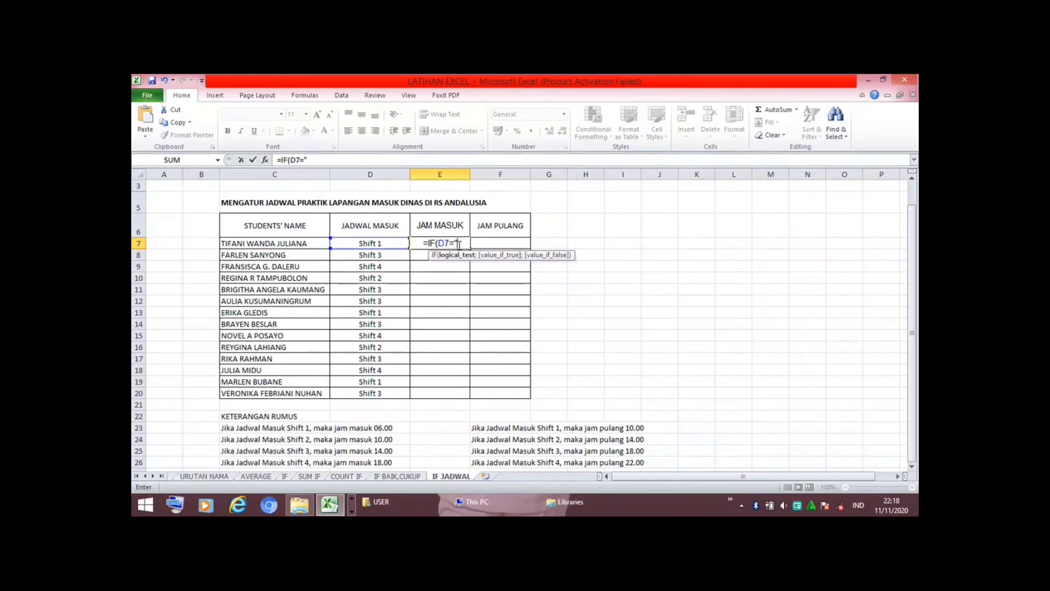
pyautogui.write('S')
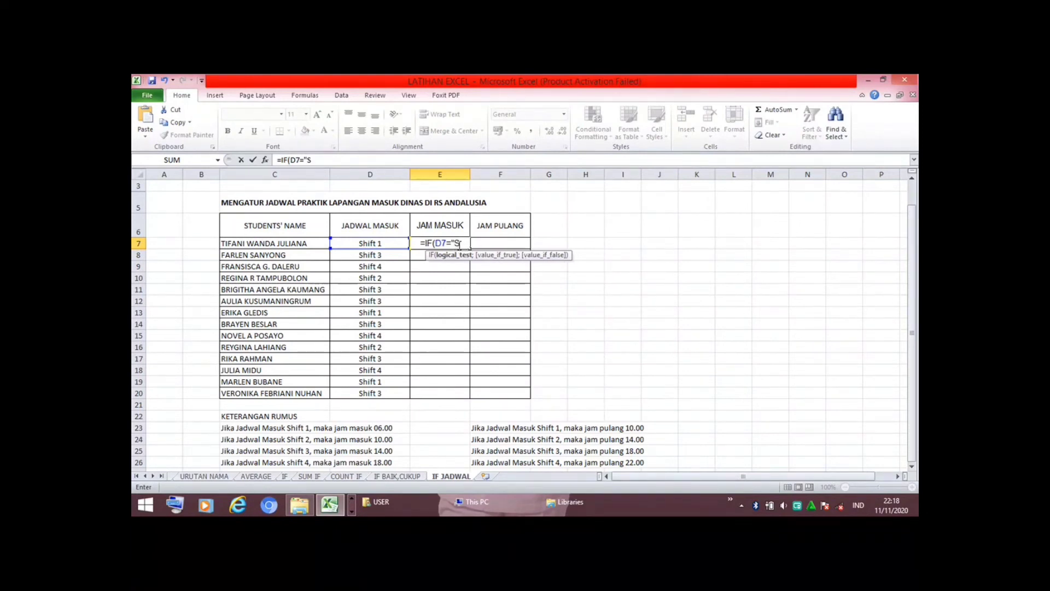
pyautogui.press('BackSpace')
pyautogui.write('s')
pyautogui.press('capslock')
pyautogui.write('hi')
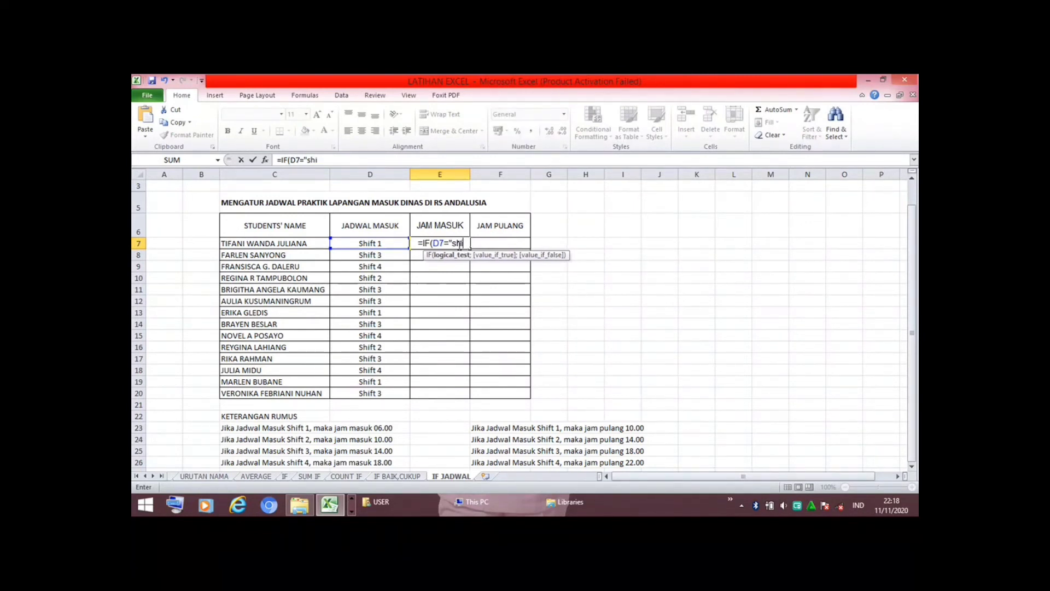
pyautogui.write('f')
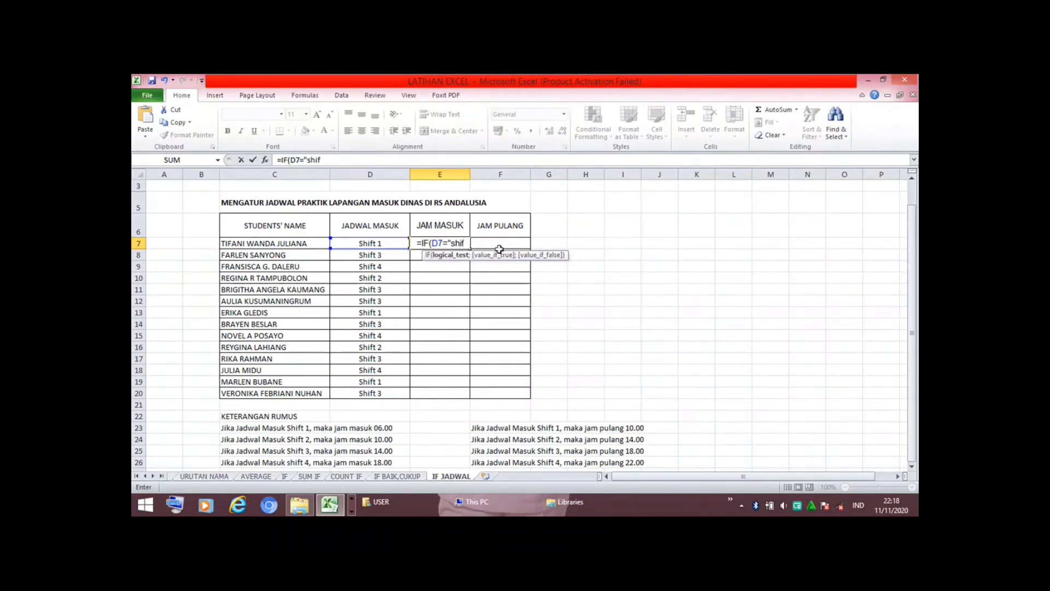
pyautogui.write('t')
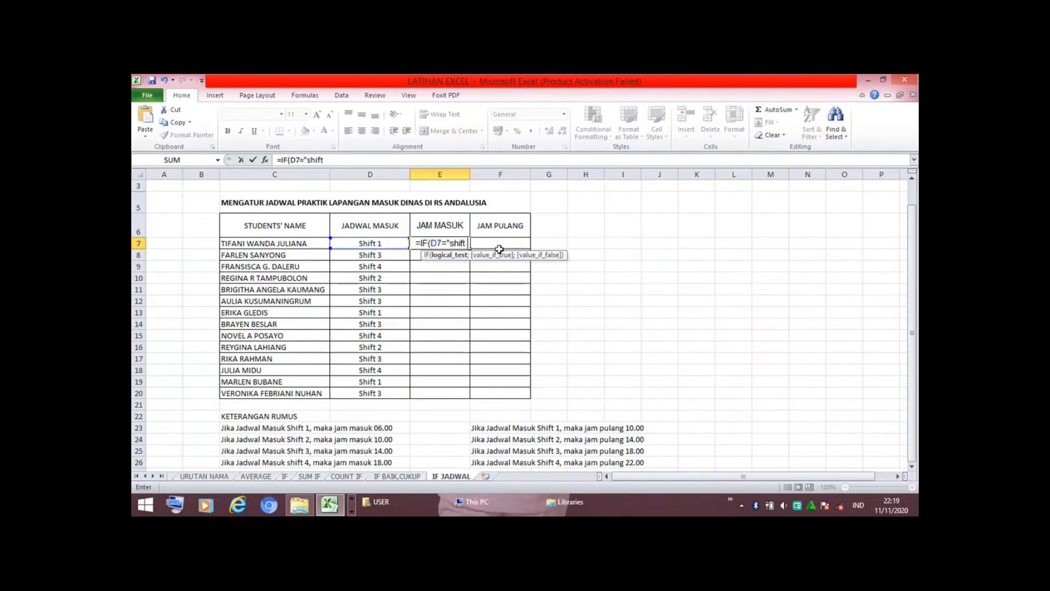
pyautogui.write(' 1')
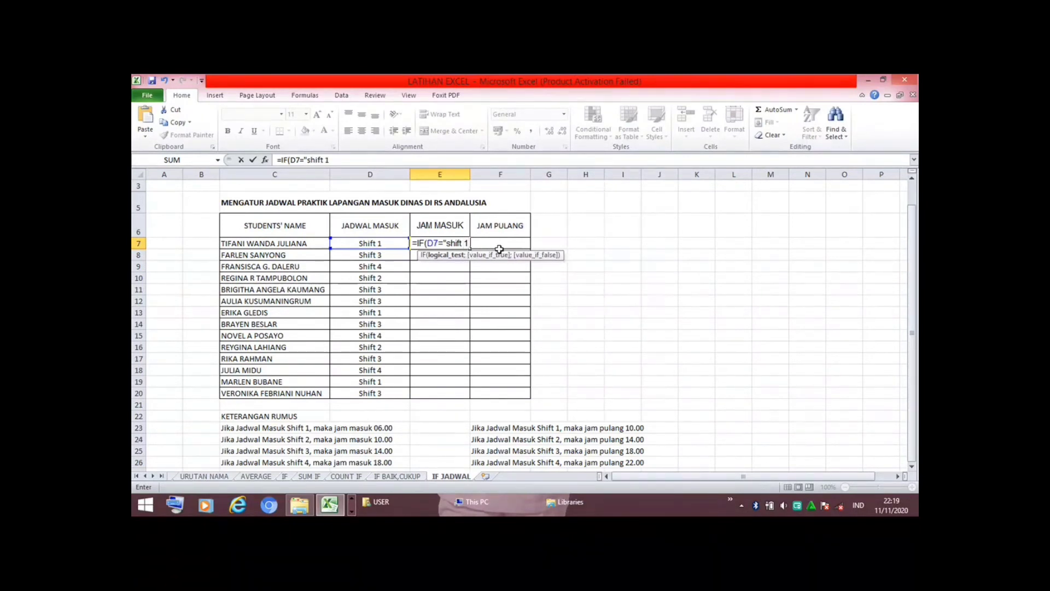
pyautogui.write('"')
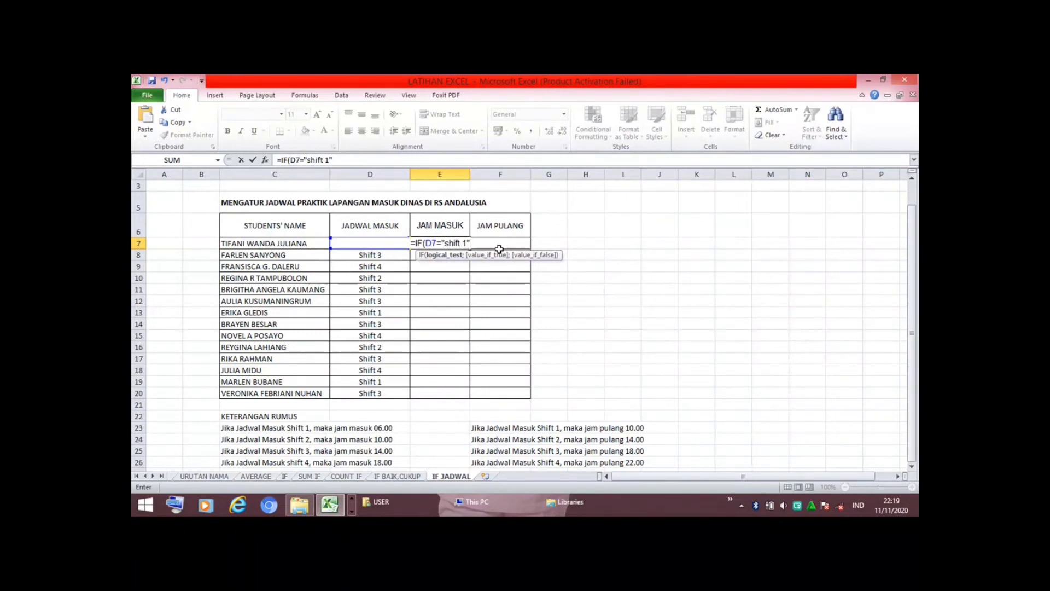
pyautogui.write(';')
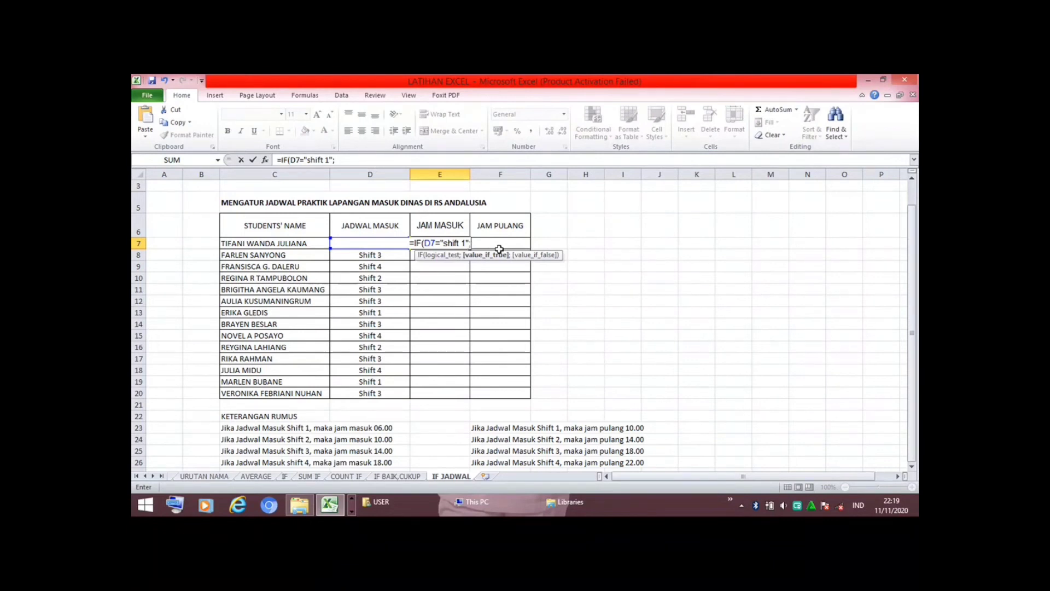
# Enter "06.00"; as the true value of the shift 1 condition in the E7 formula
pyautogui.write('"')
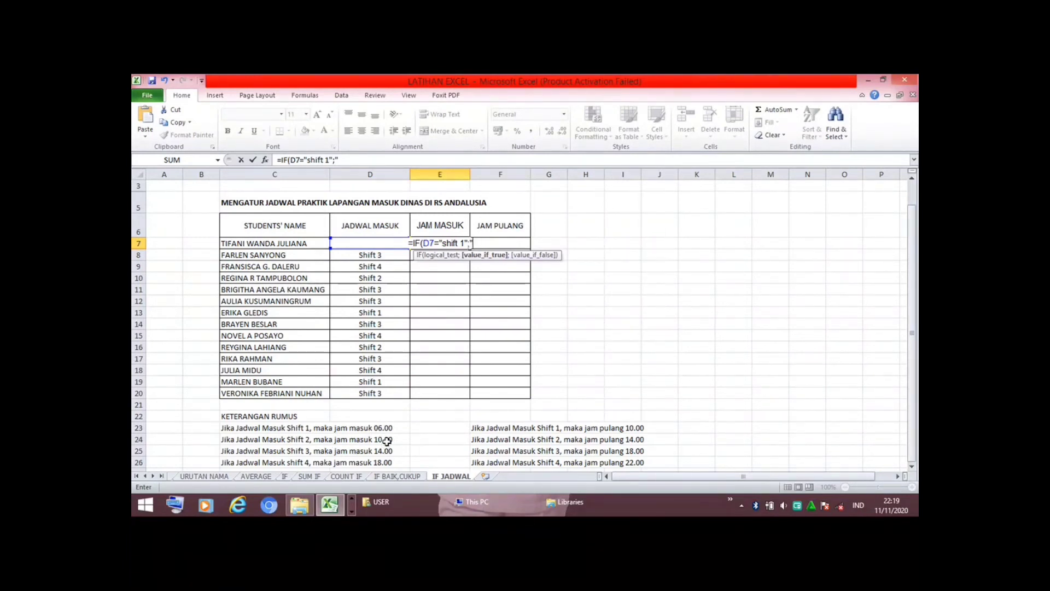
pyautogui.write('0')
pyautogui.write('6')
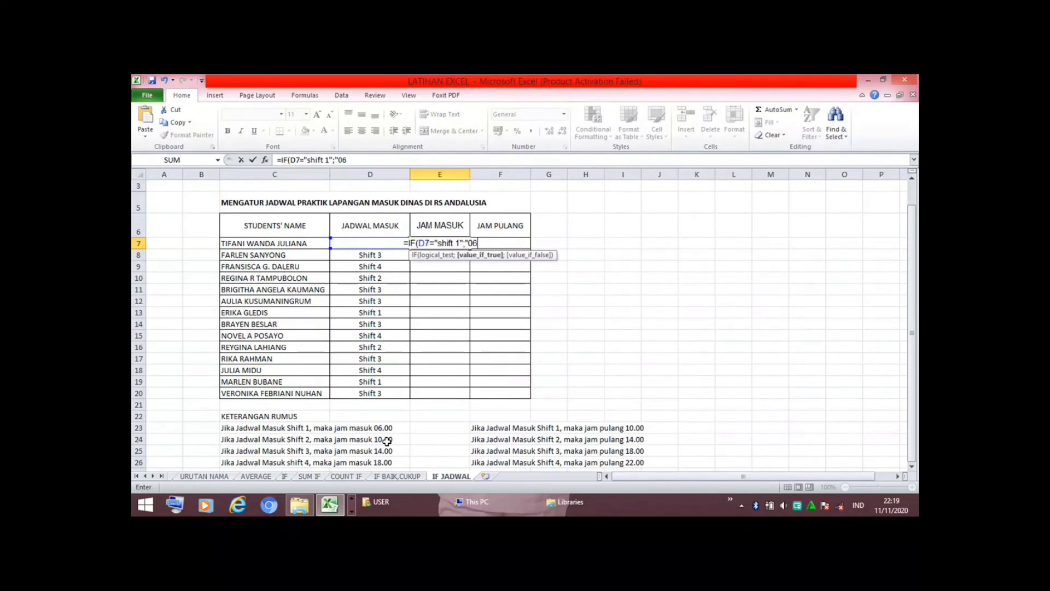
pyautogui.write('.00')
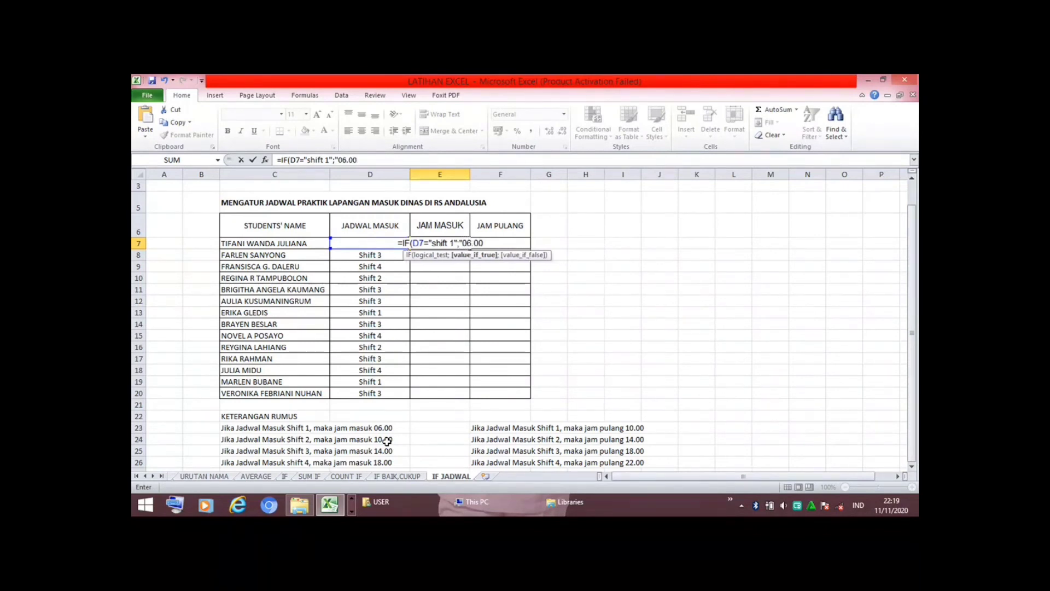
pyautogui.write('"')
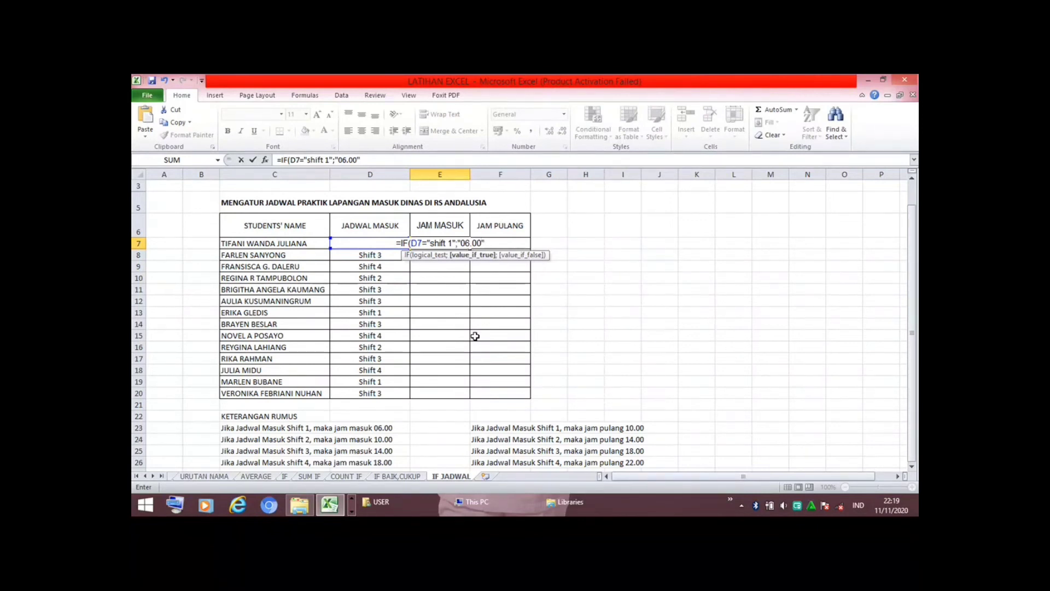
pyautogui.write(';')
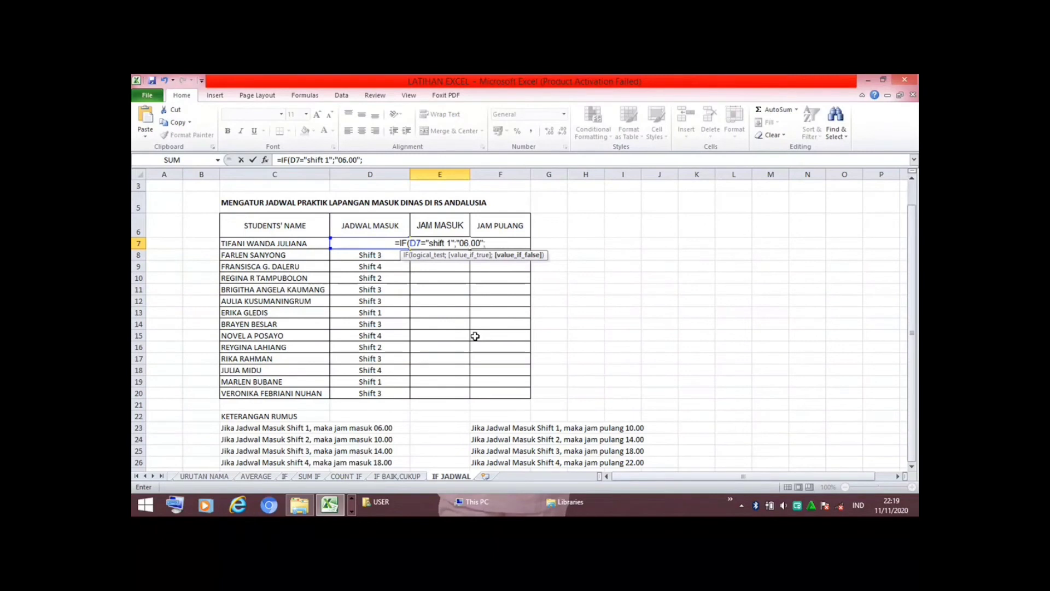
# Nest a second condition, if(D7="shift 2";, as the false value of the E7 formula
pyautogui.write('i')
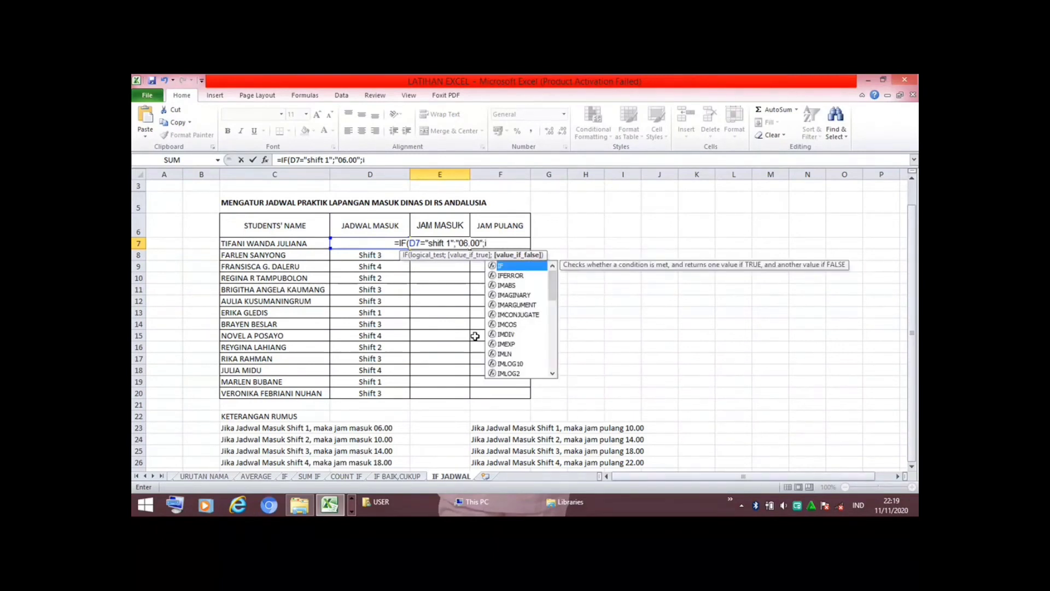
pyautogui.write('f(')
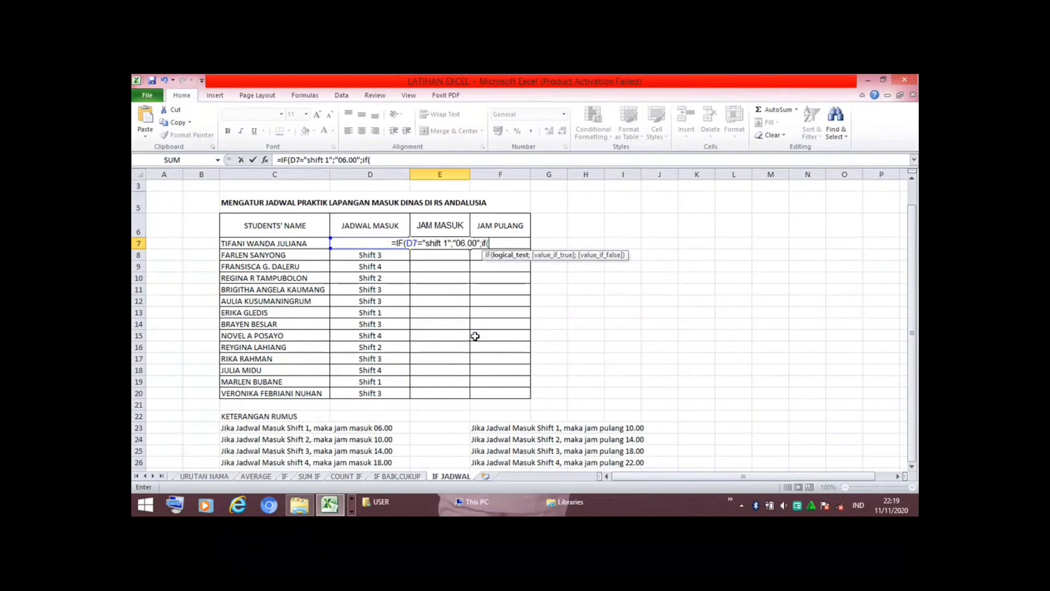
pyautogui.write('d7')
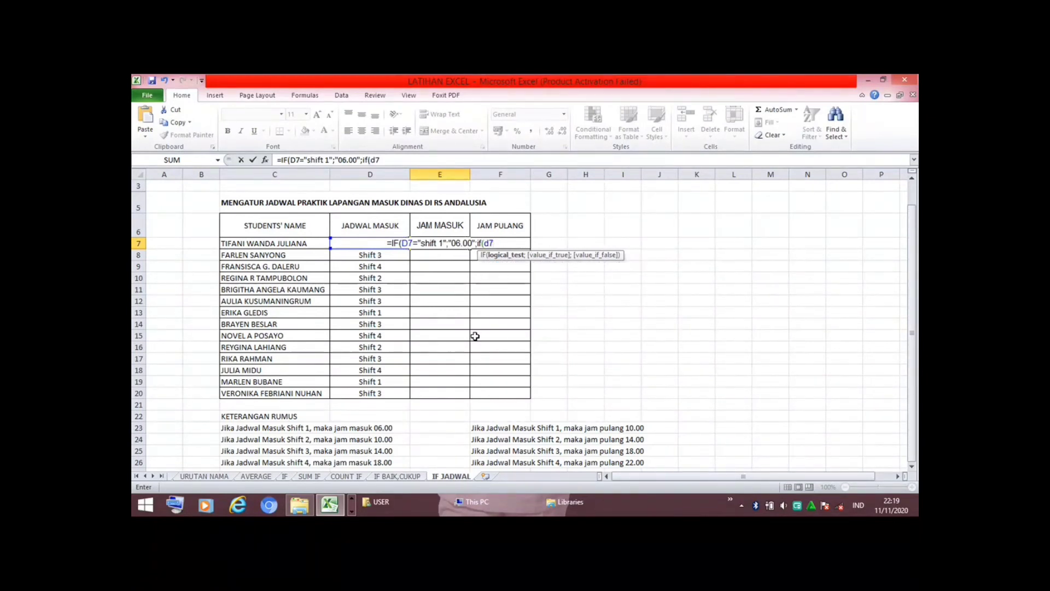
pyautogui.press('BackSpace')
pyautogui.press('BackSpace')
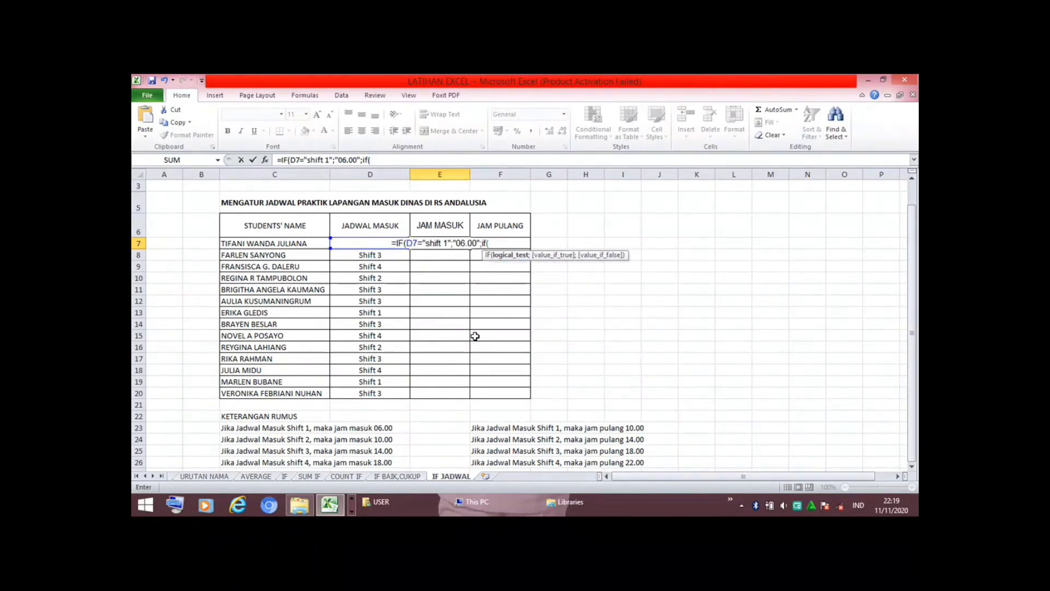
pyautogui.write('D7')
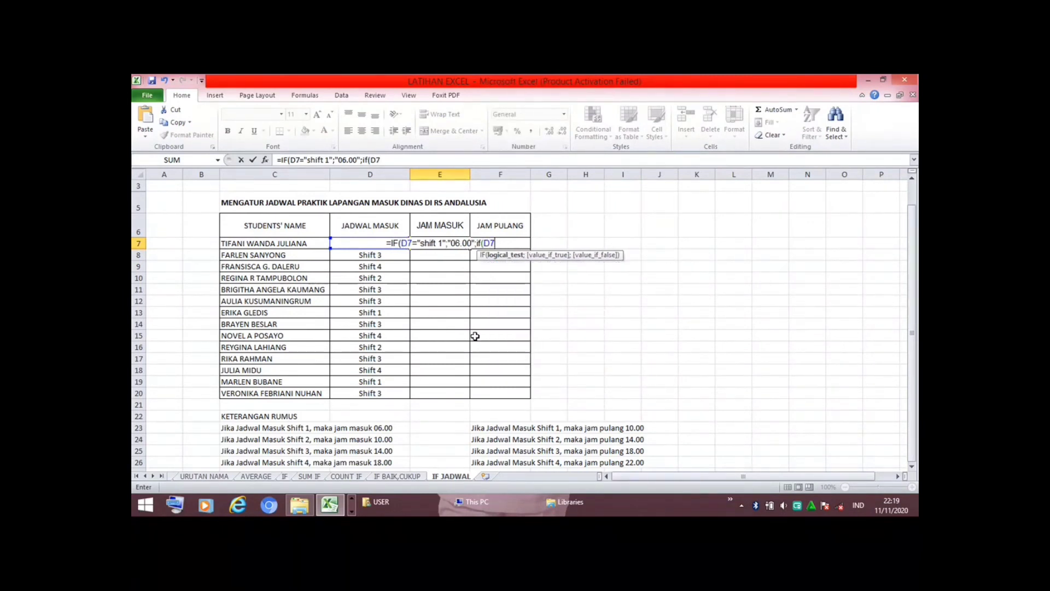
pyautogui.write('="')
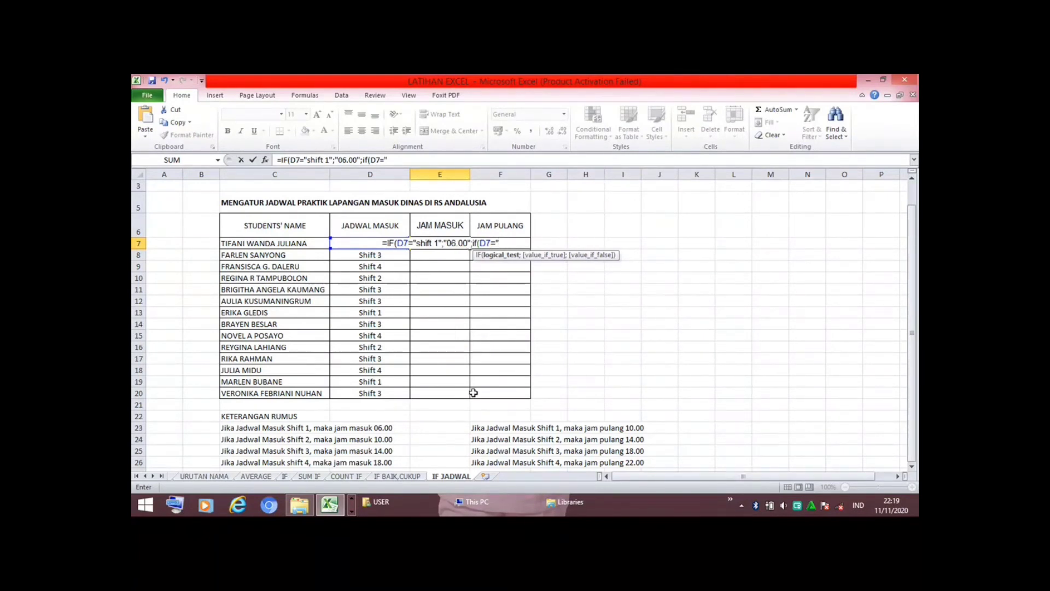
pyautogui.write('shi')
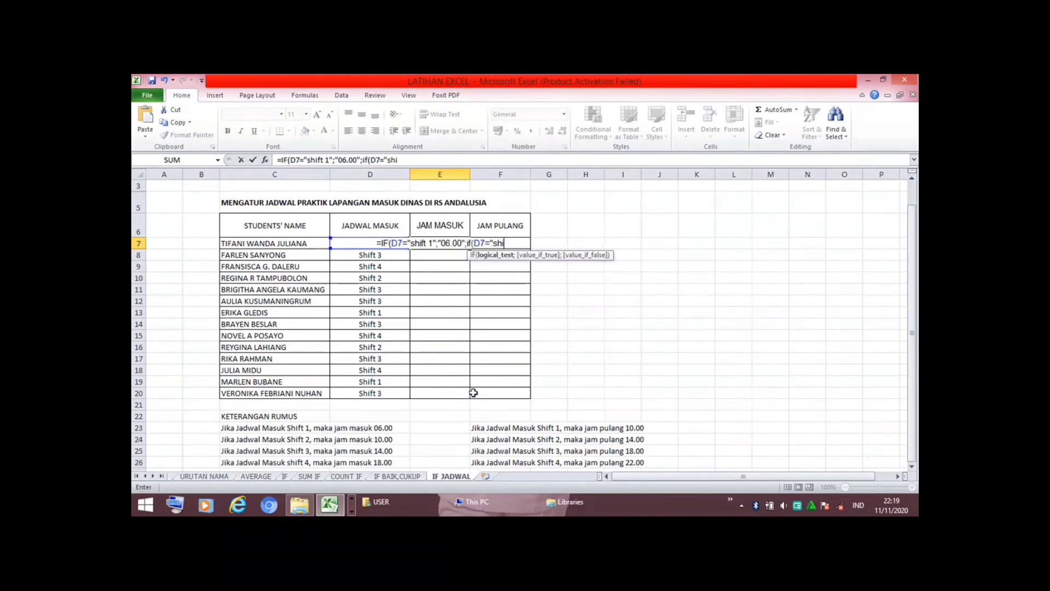
pyautogui.write('ft 2')
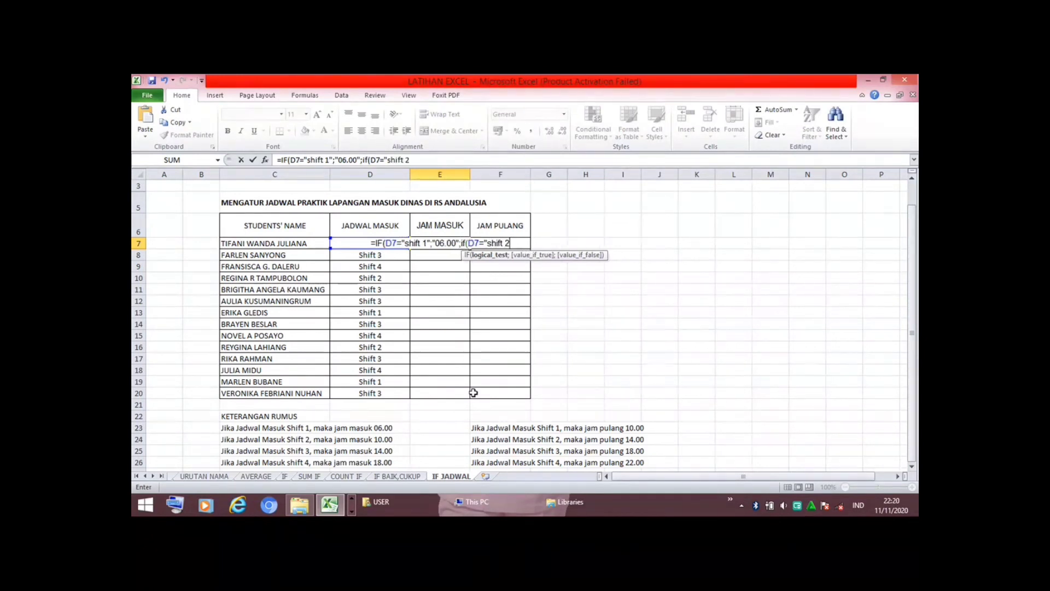
pyautogui.write('"')
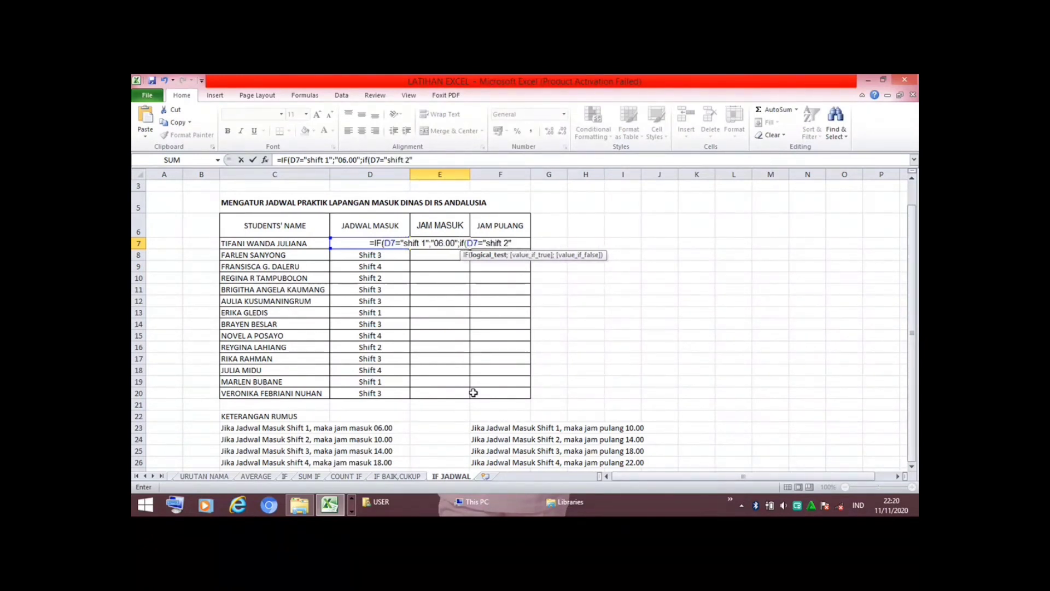
pyautogui.write(';')
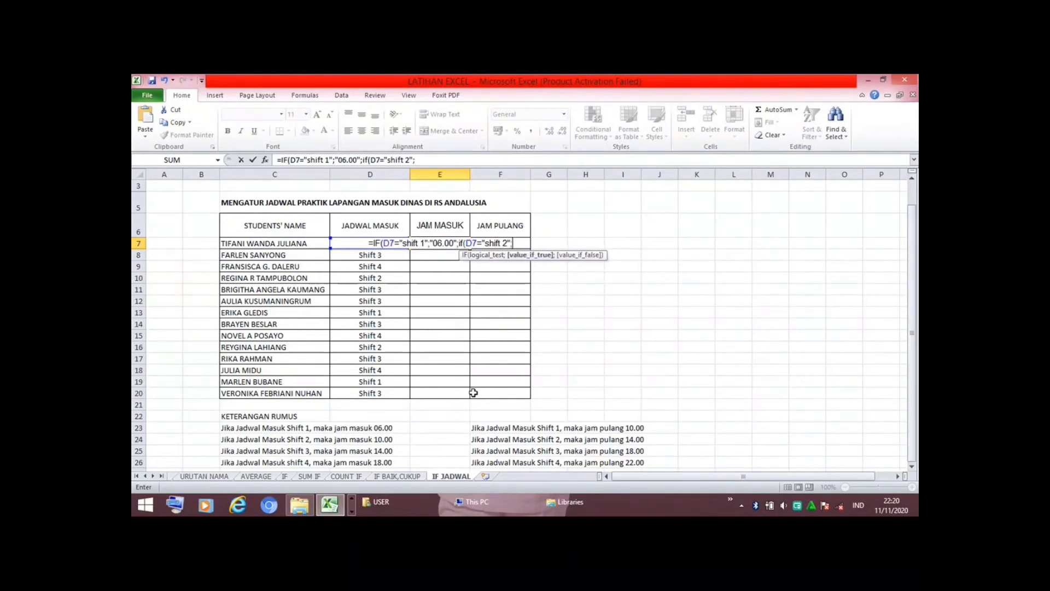
# Enter "10.00"; as the true value of the shift 2 condition in the E7 formula
pyautogui.write('"')
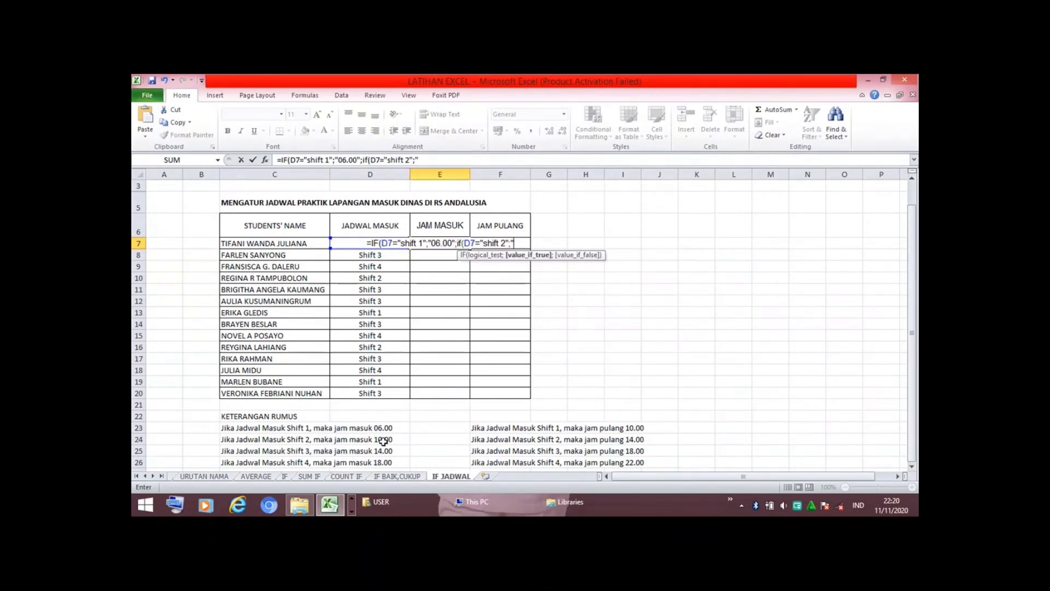
pyautogui.write('10')
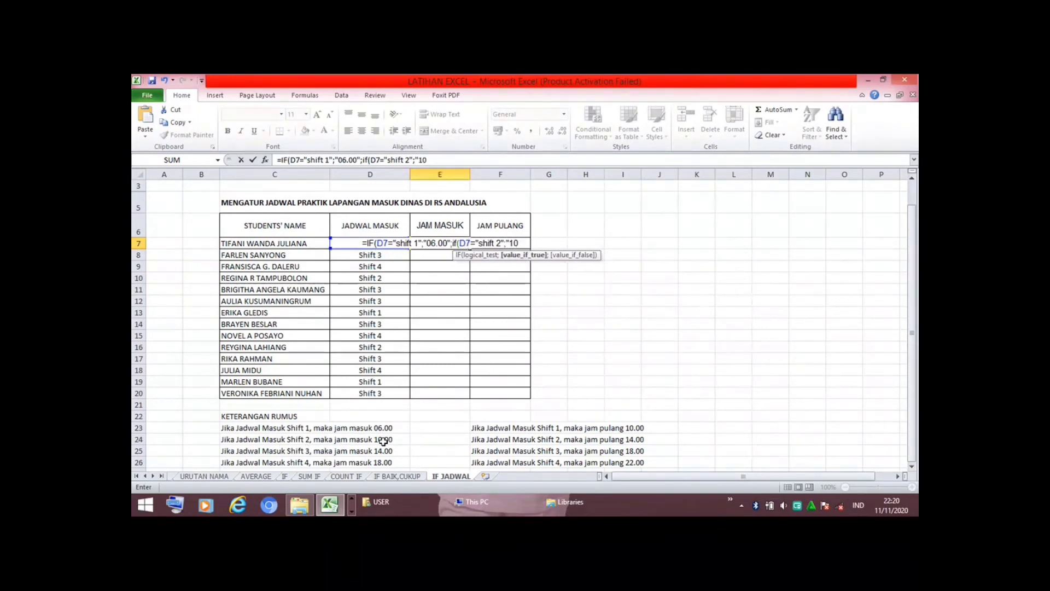
pyautogui.write('.00')
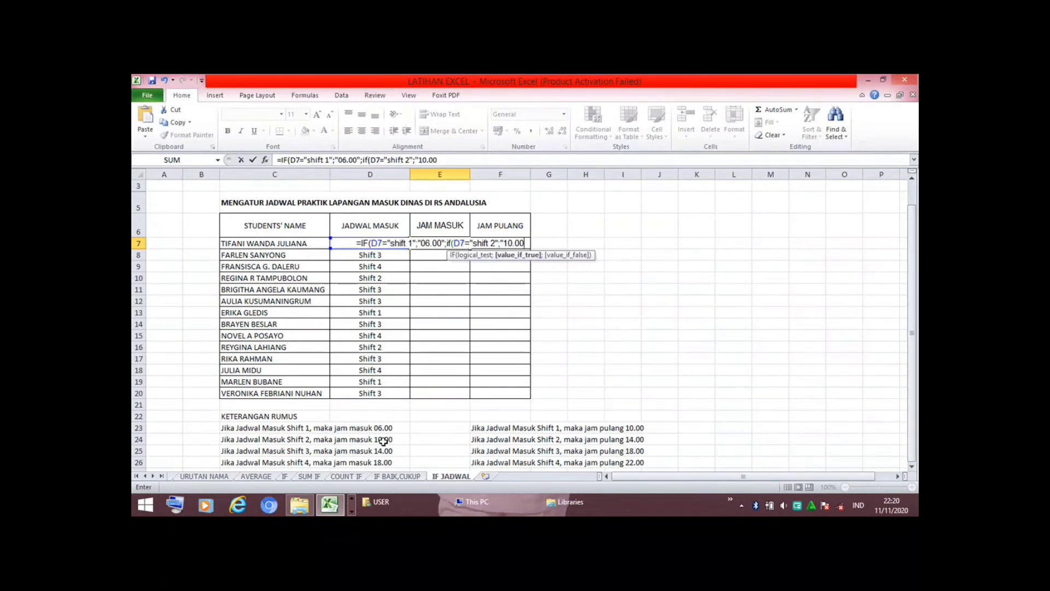
pyautogui.write('"')
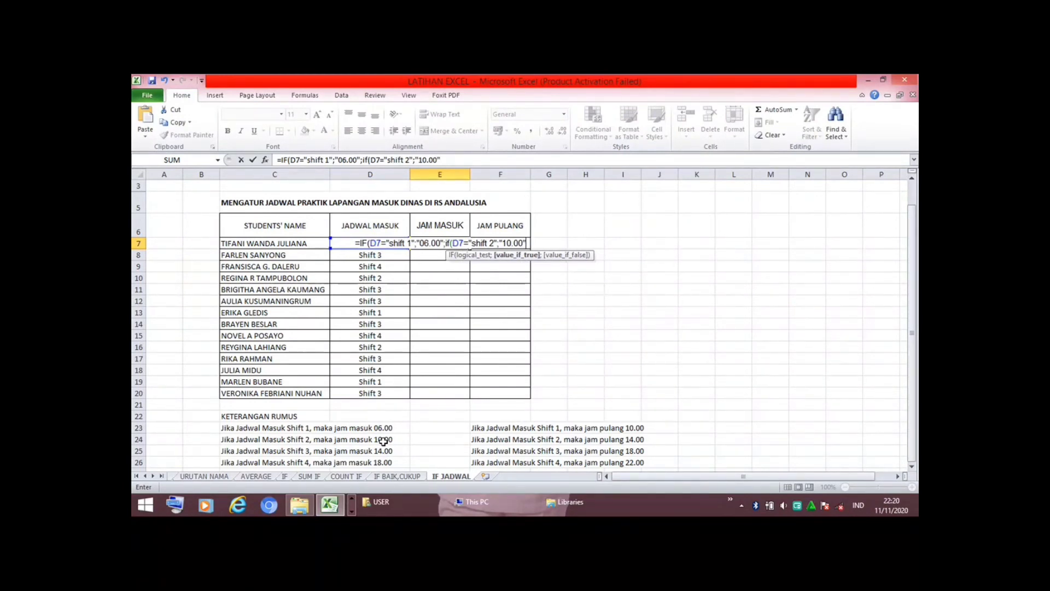
pyautogui.write(';')
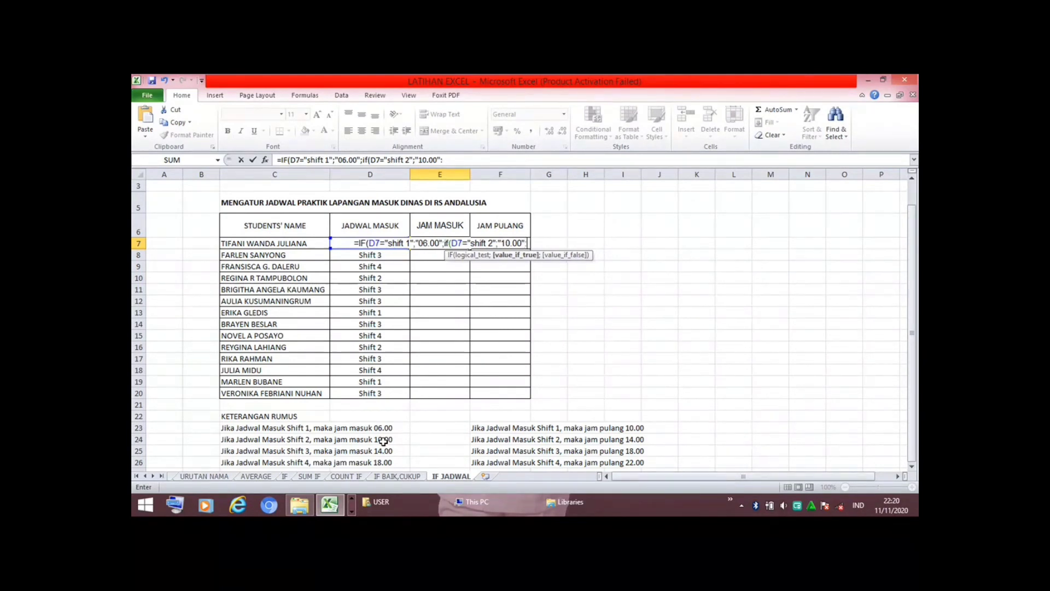
pyautogui.press('BackSpace')
pyautogui.write(';')
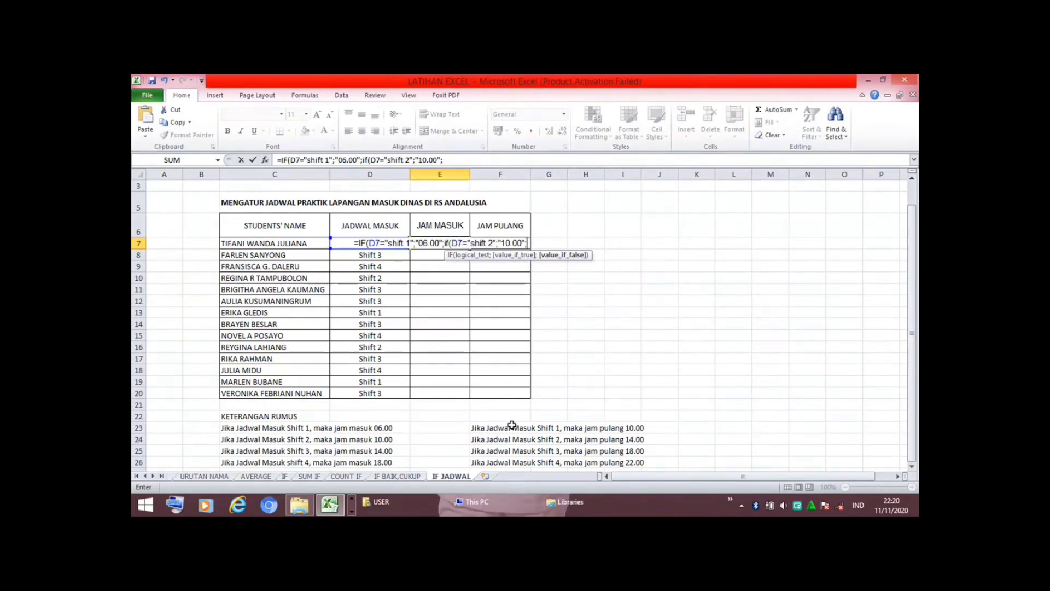
# Nest a third condition, IF(D7="shift 3";, as the false value of the shift 2 condition in the E7 formula
pyautogui.press('capslock')
pyautogui.write('ID')
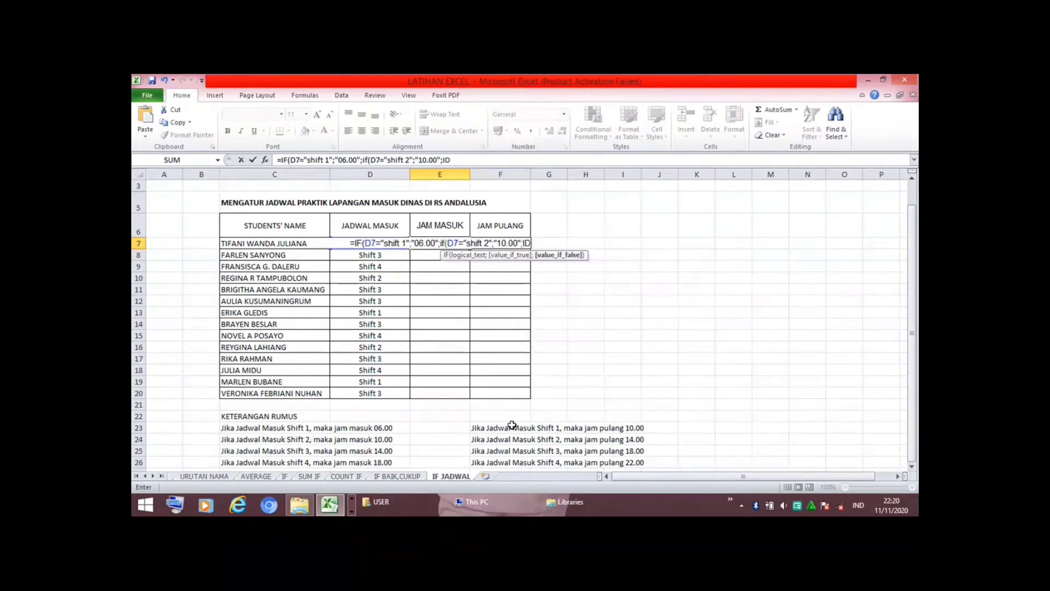
pyautogui.press('BackSpace')
pyautogui.write('F')
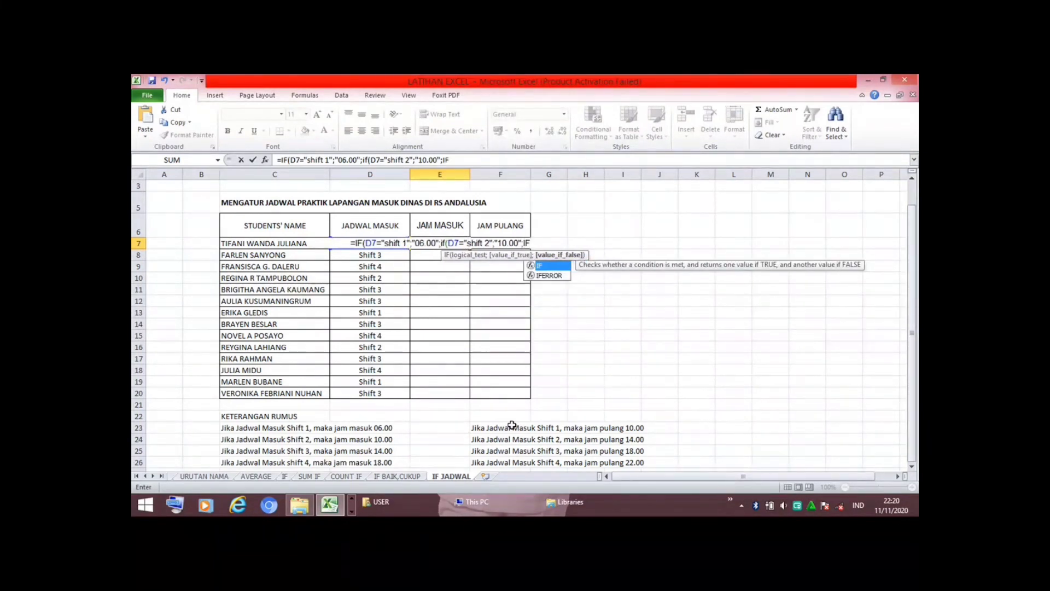
pyautogui.write('(')
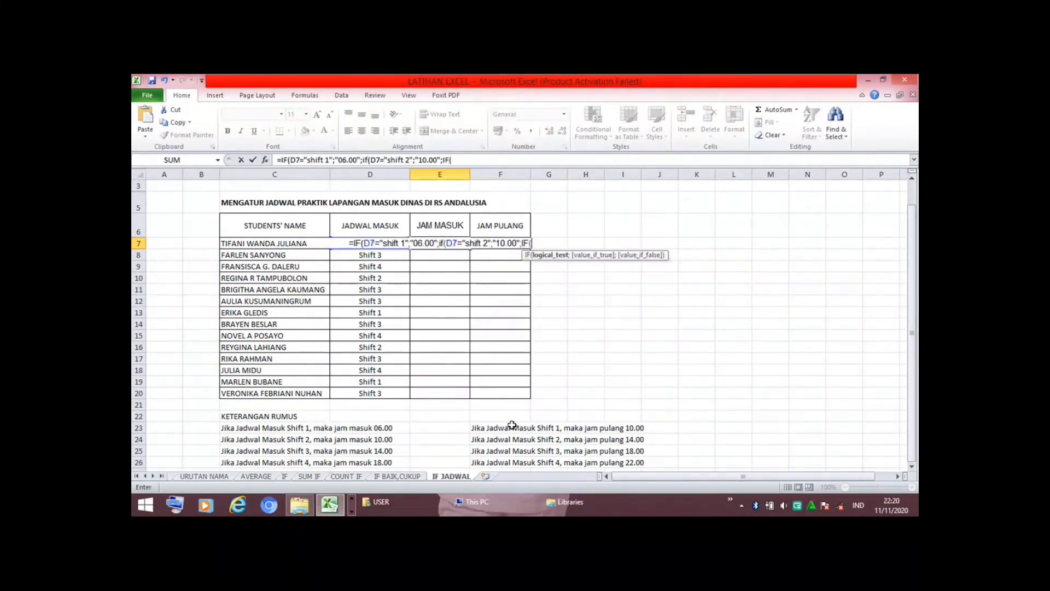
pyautogui.write('D')
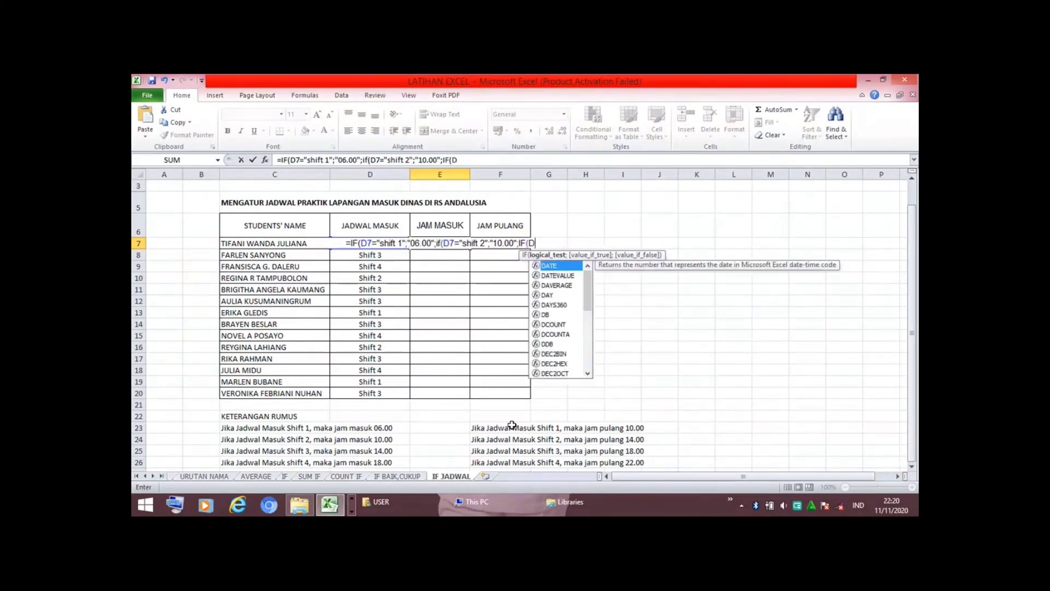
pyautogui.write('7')
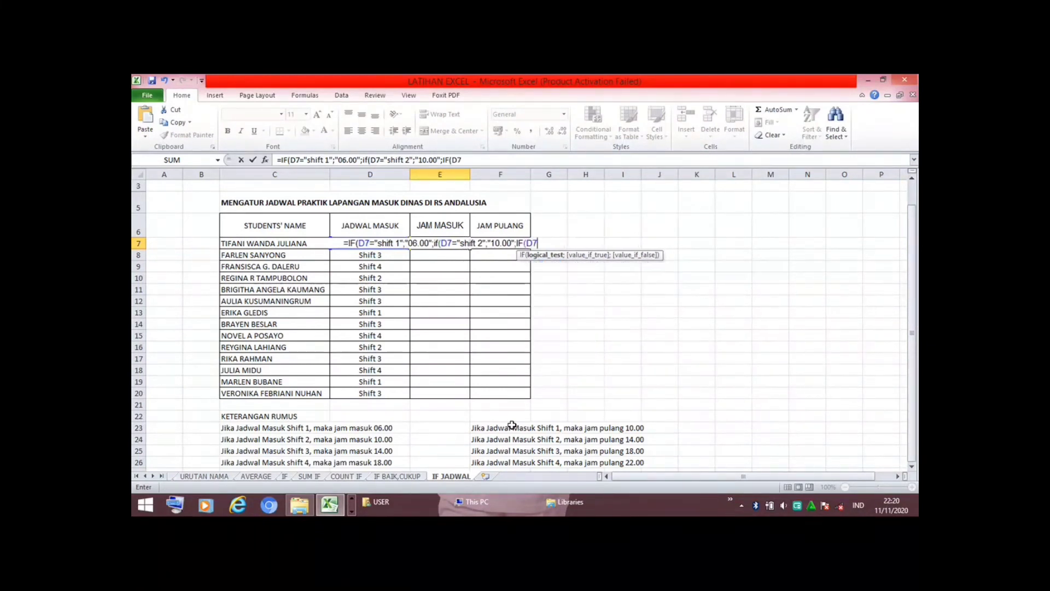
pyautogui.write('=')
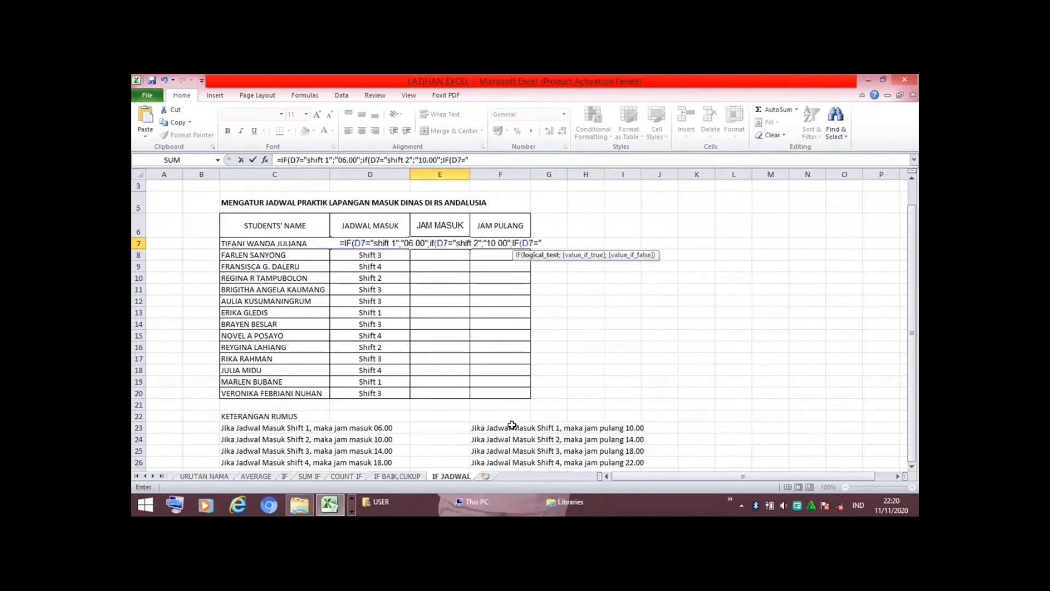
pyautogui.write('"shift ')
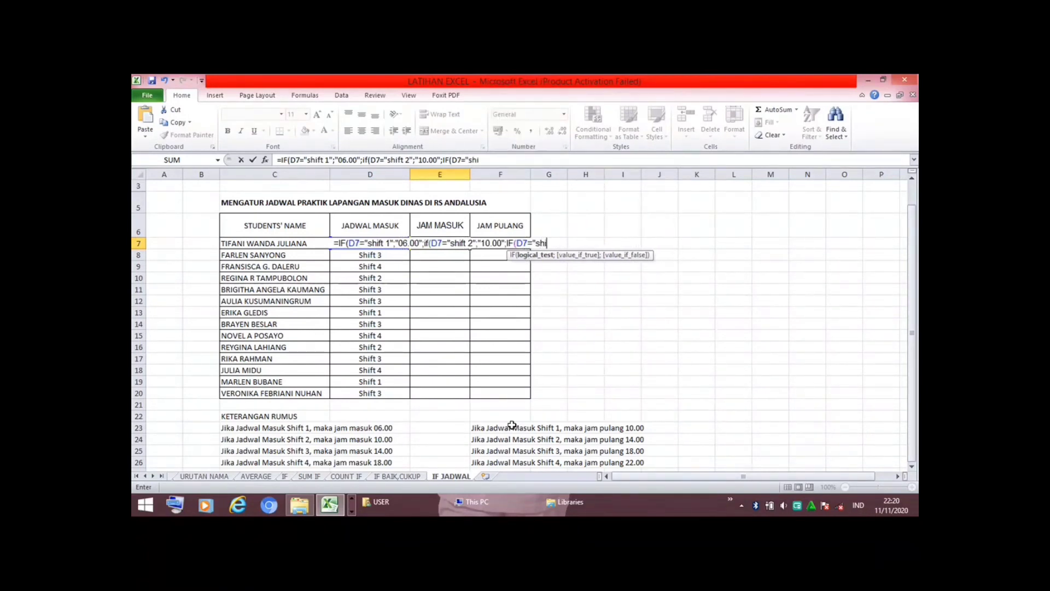
pyautogui.write('3')
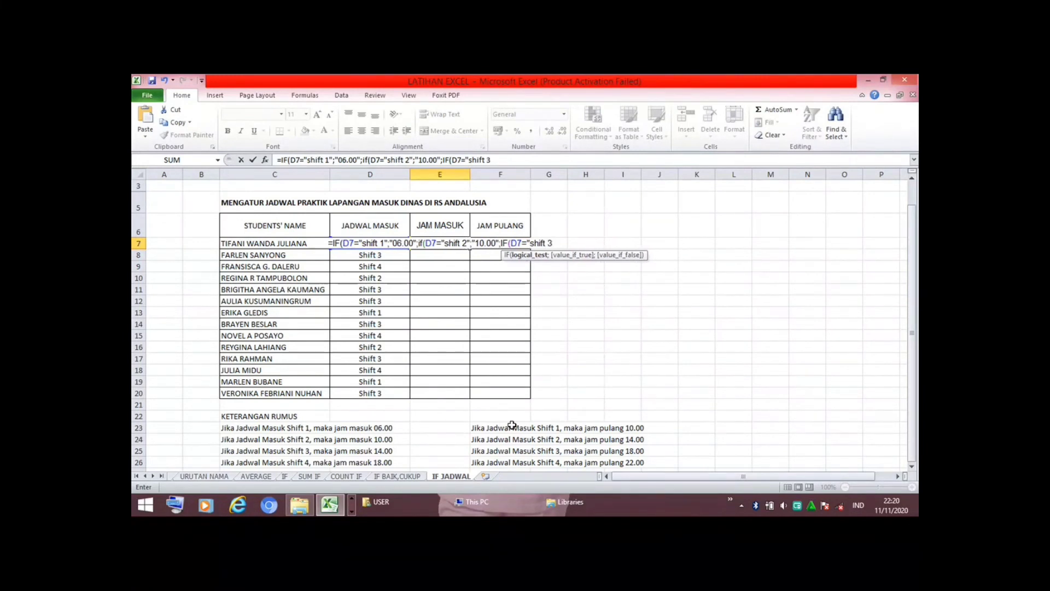
pyautogui.write('"')
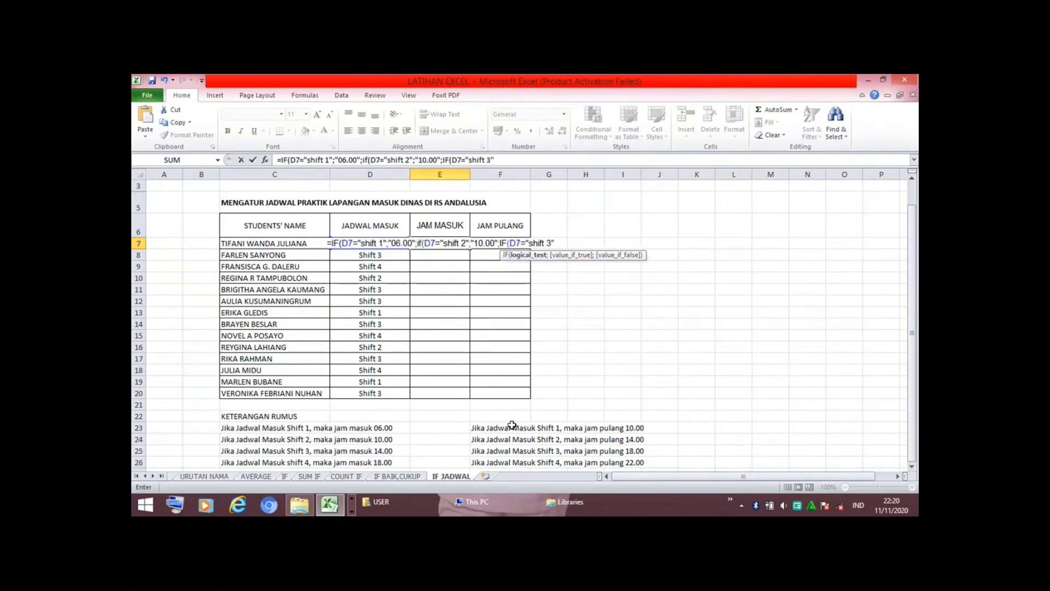
pyautogui.write(';')
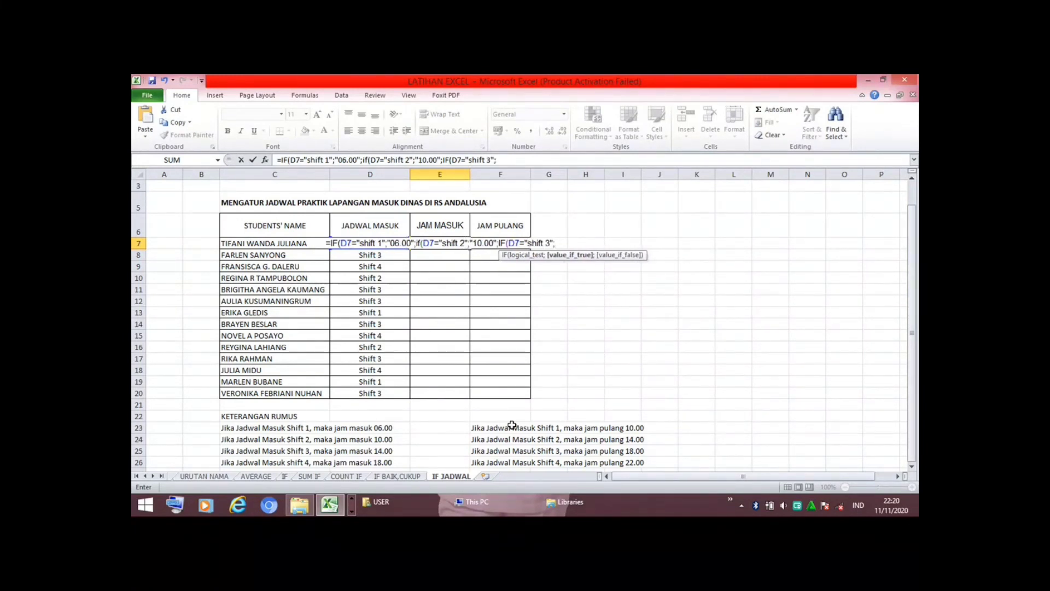
# Enter "14.00"; as the true value of the shift 3 condition in the E7 formula
pyautogui.write('"')
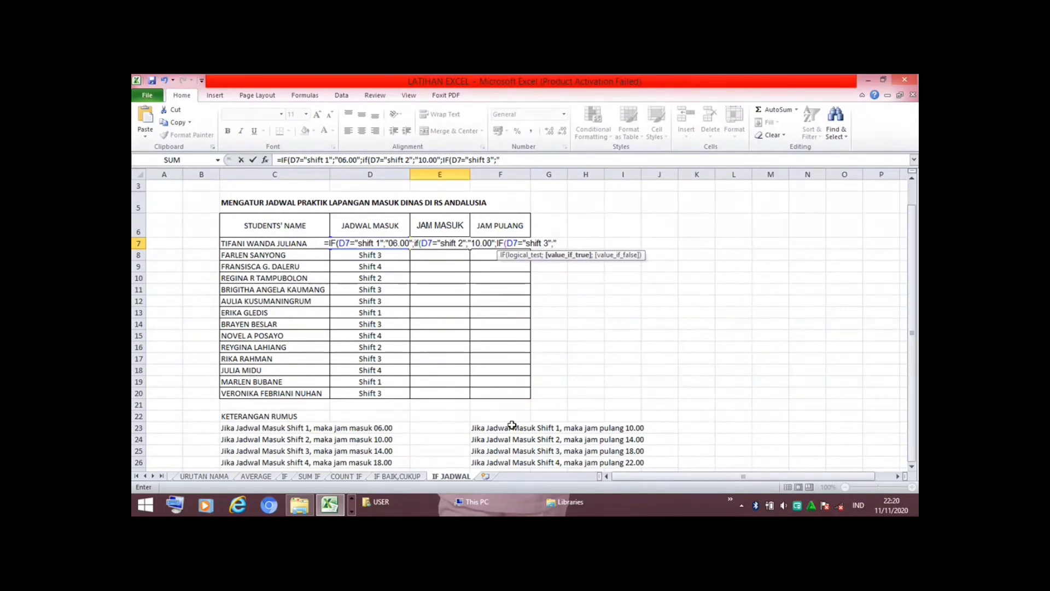
pyautogui.write('1')
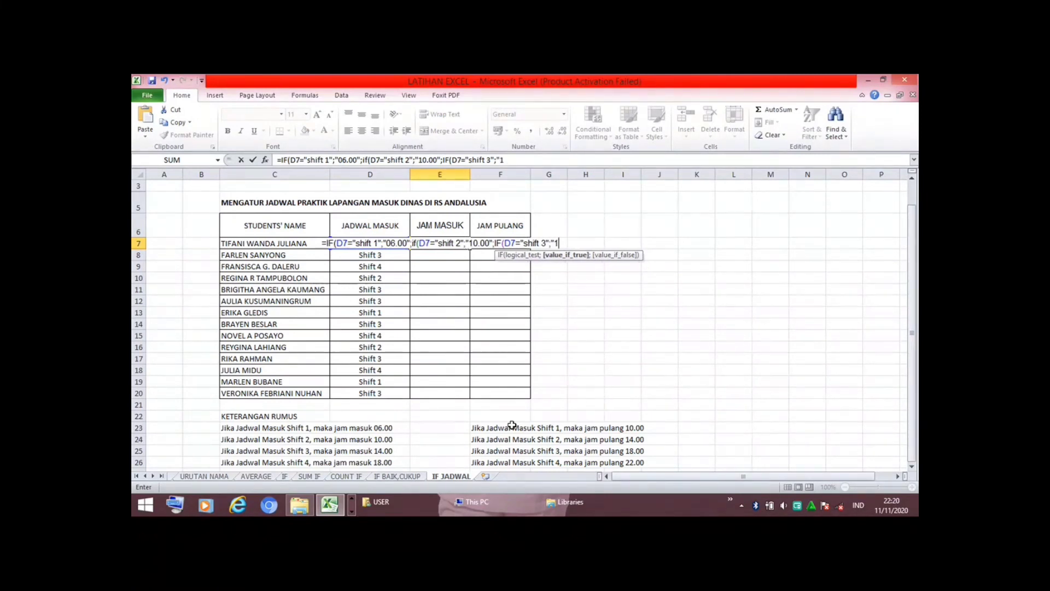
pyautogui.write('4.00')
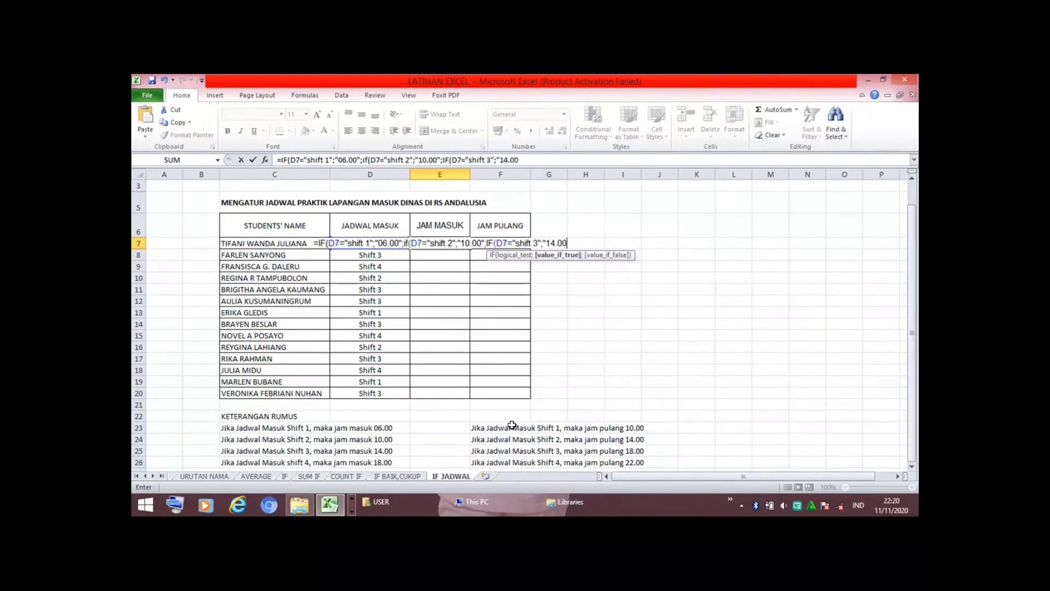
pyautogui.write('"')
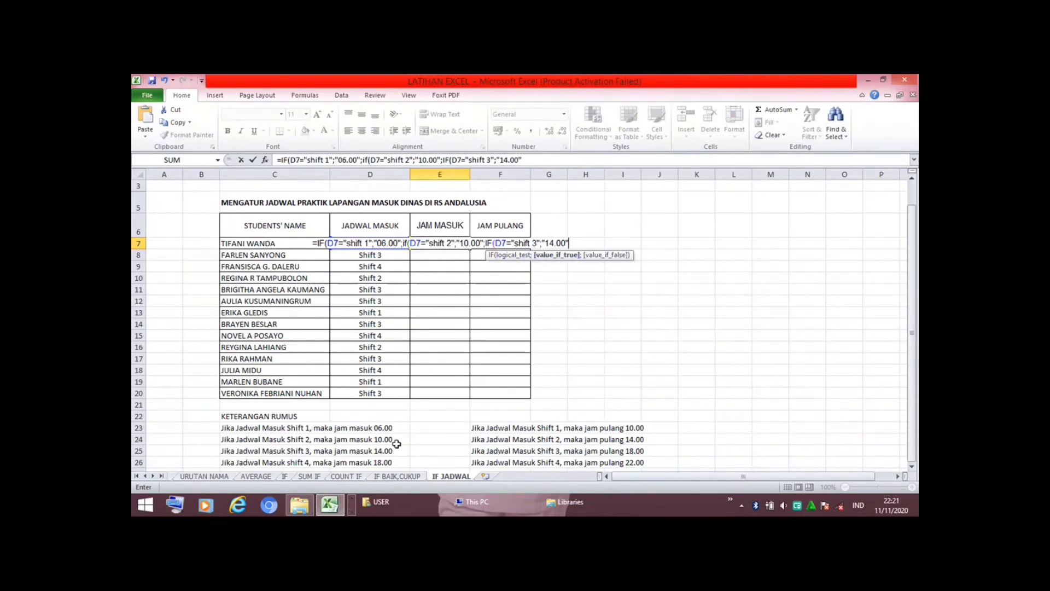
pyautogui.write(';')
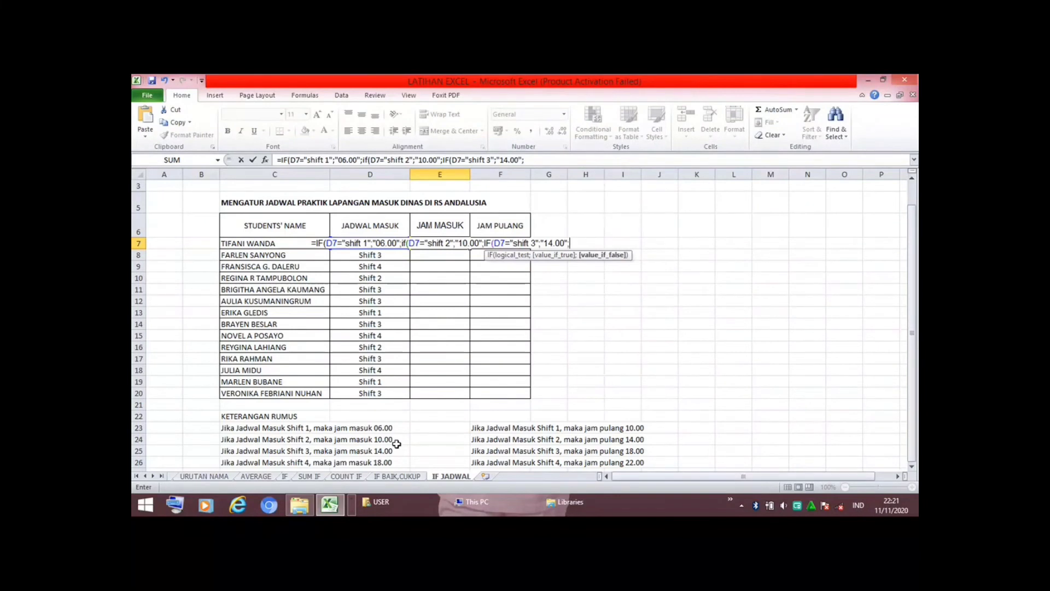
# Enter "18.00" as the last false value of the E7 formula and commit it, accepting the proposed closing parentheses
pyautogui.write('"')
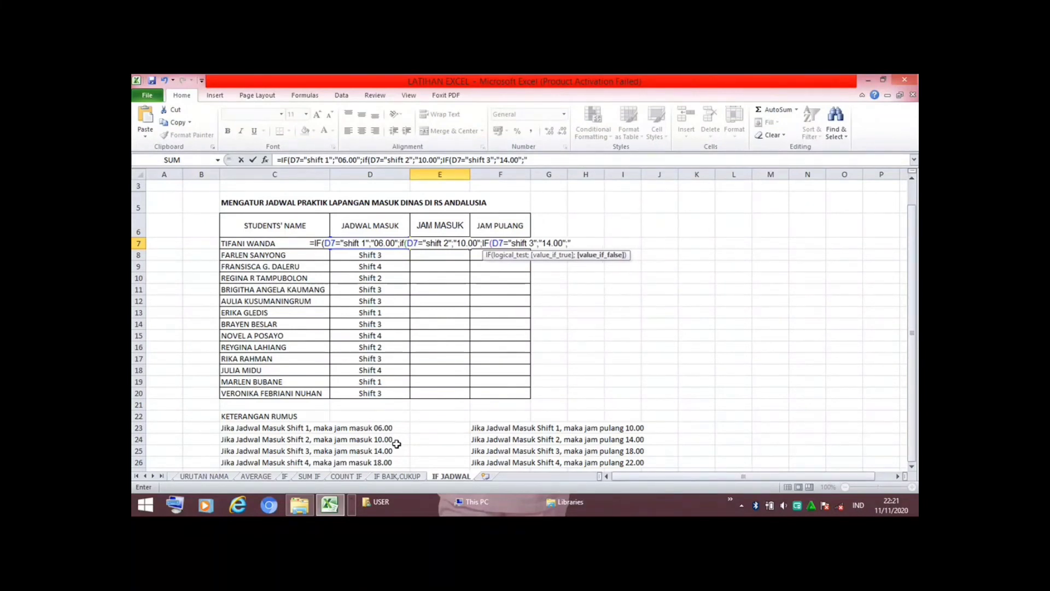
pyautogui.write('18')
pyautogui.write('.00')
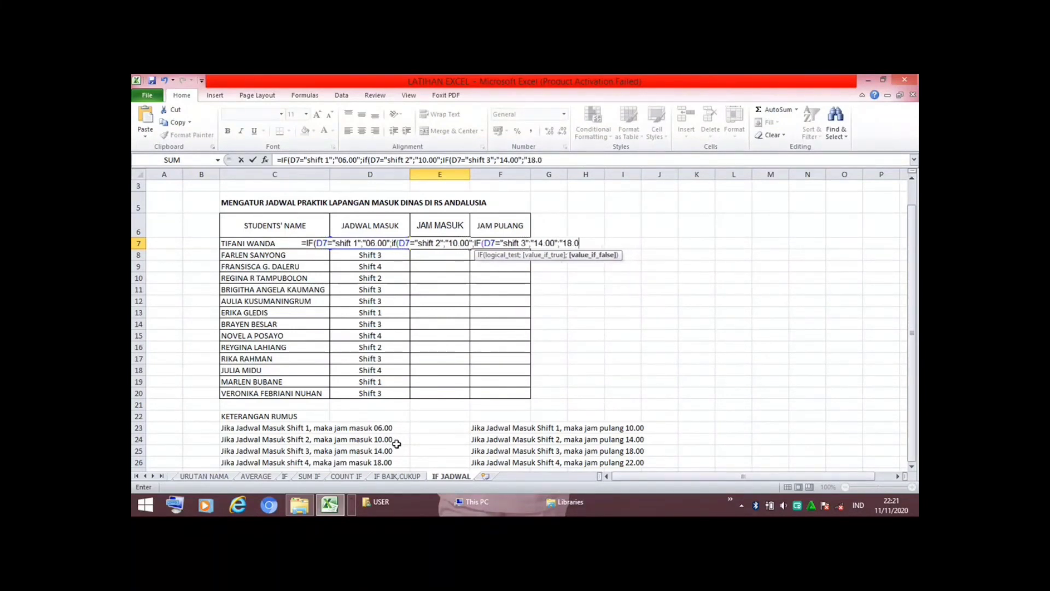
pyautogui.write('"')
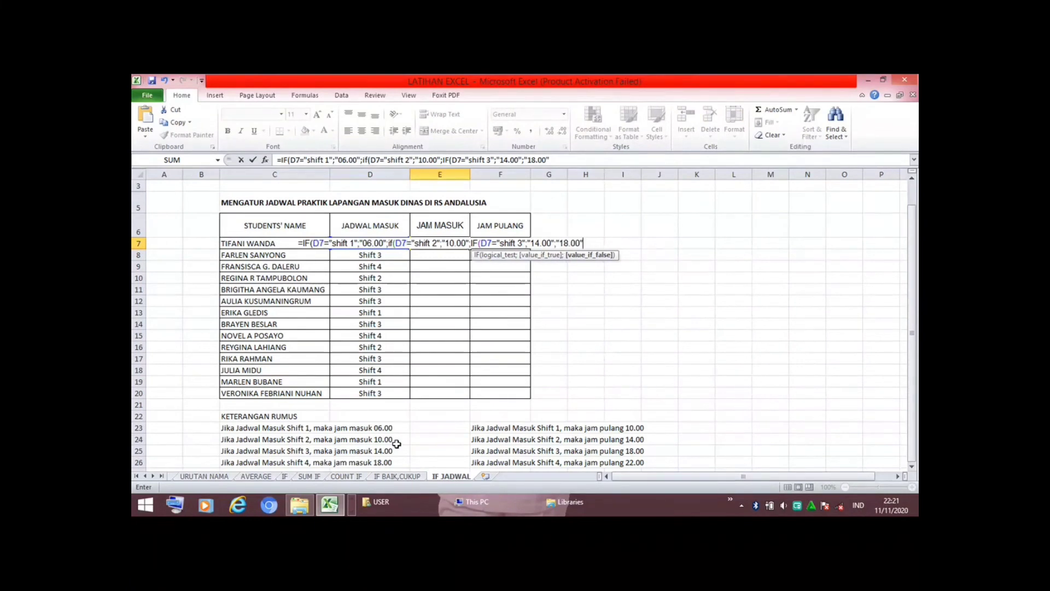
pyautogui.press('Return')
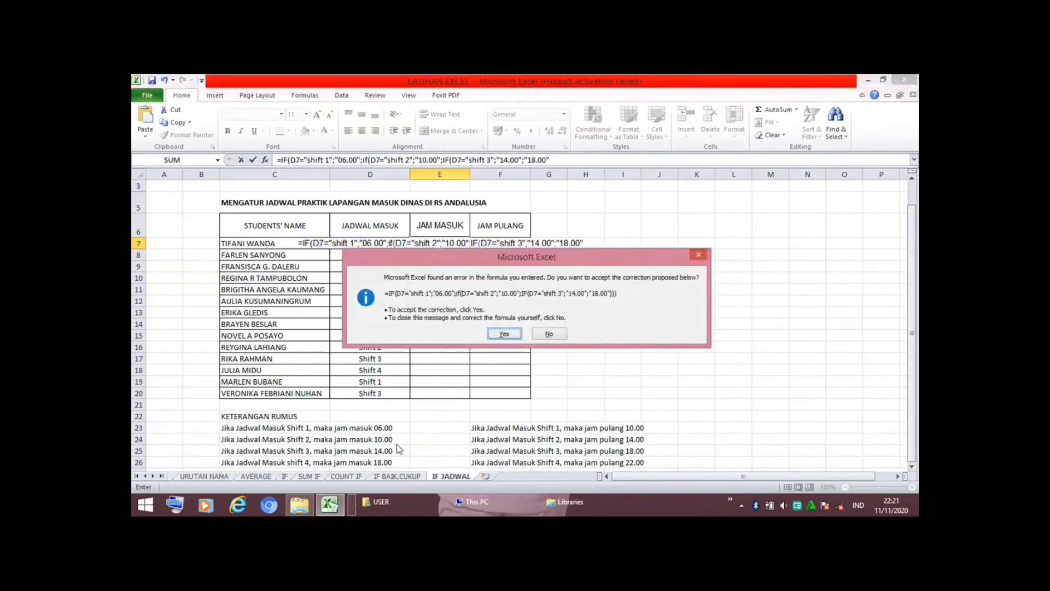
pyautogui.press('Return')
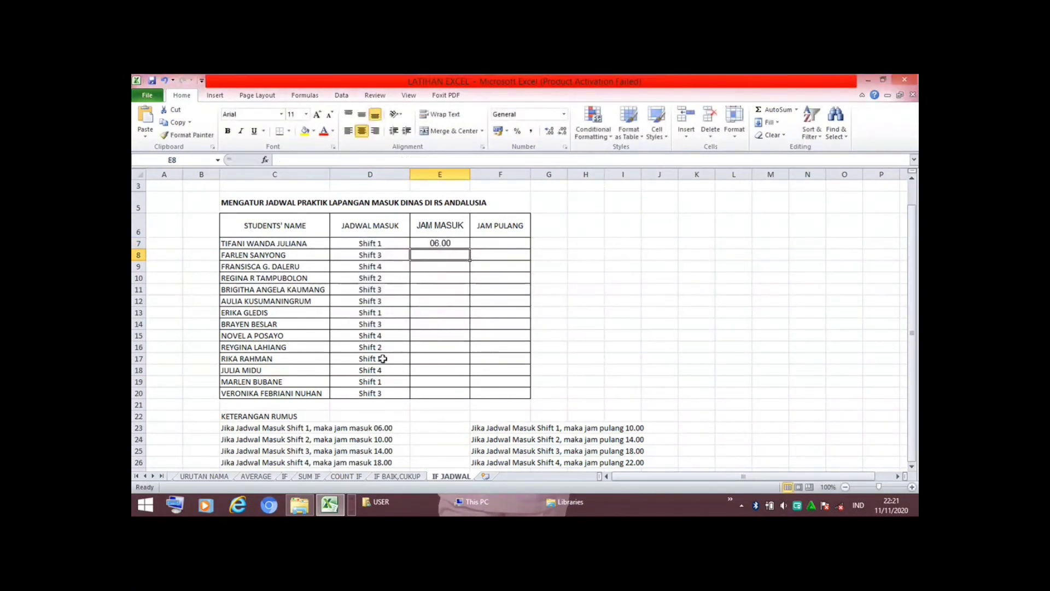
# Fill the E7 formula down the JAM MASUK column through E20
pyautogui.click(451, 241)
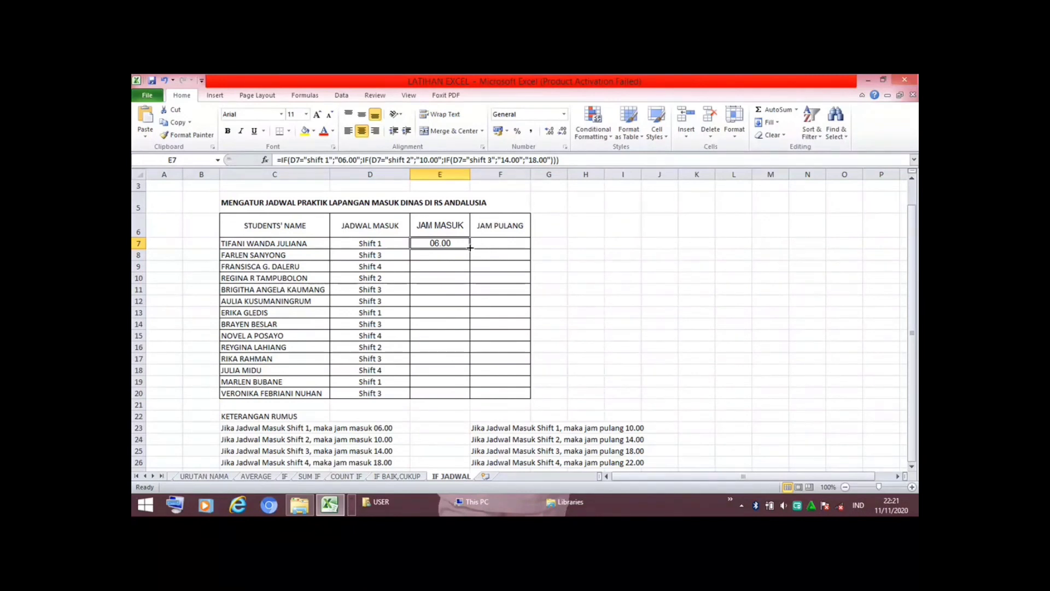
pyautogui.moveTo(470, 249); pyautogui.dragTo(466, 394)
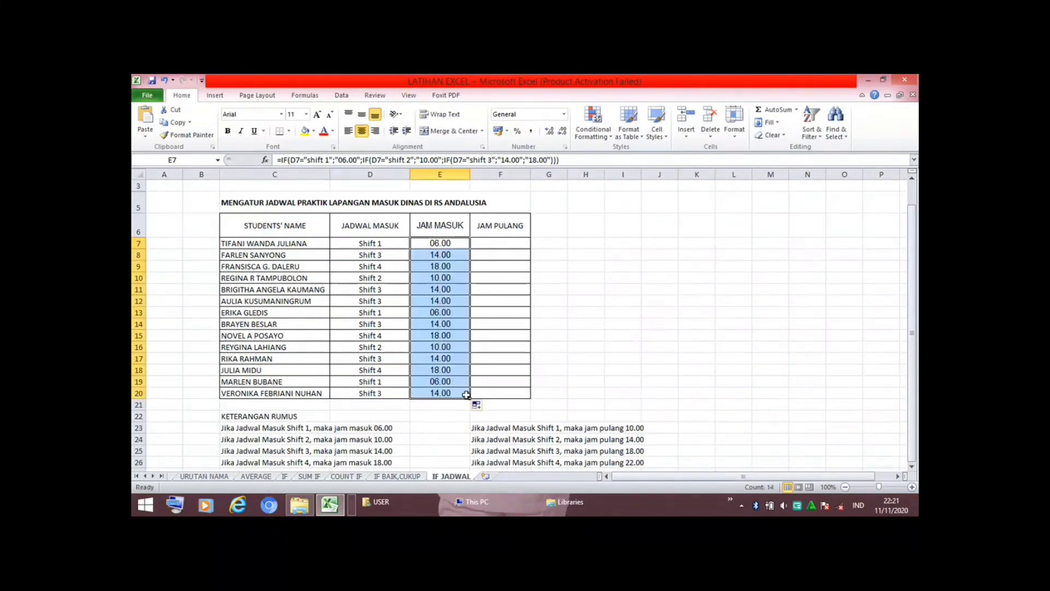
pyautogui.click(460, 335)
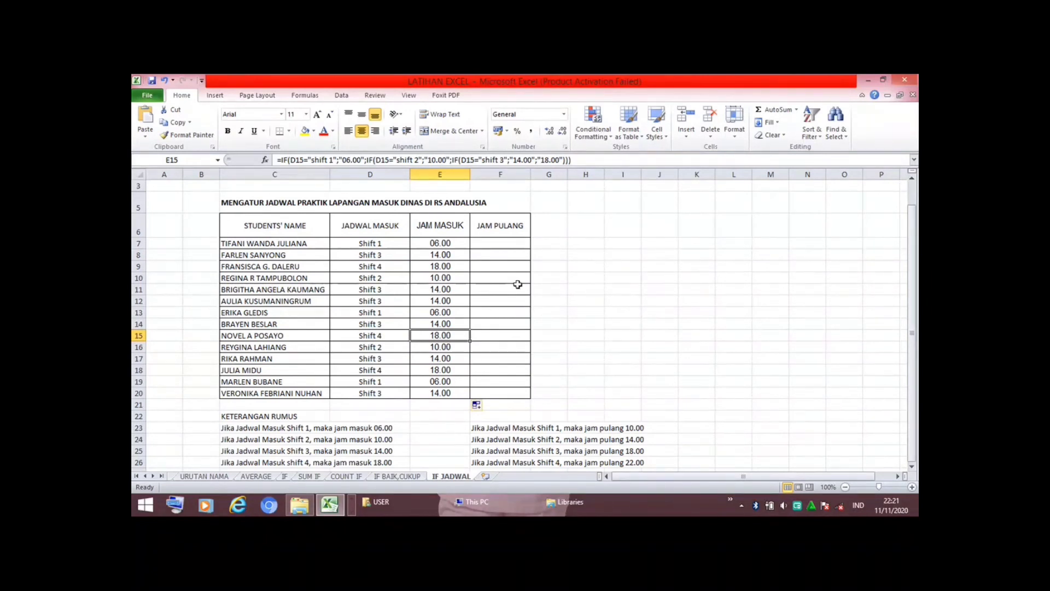
# Copy the full text of the E7 formula and paste it into F7 under JAM PULANG
pyautogui.click(508, 243)
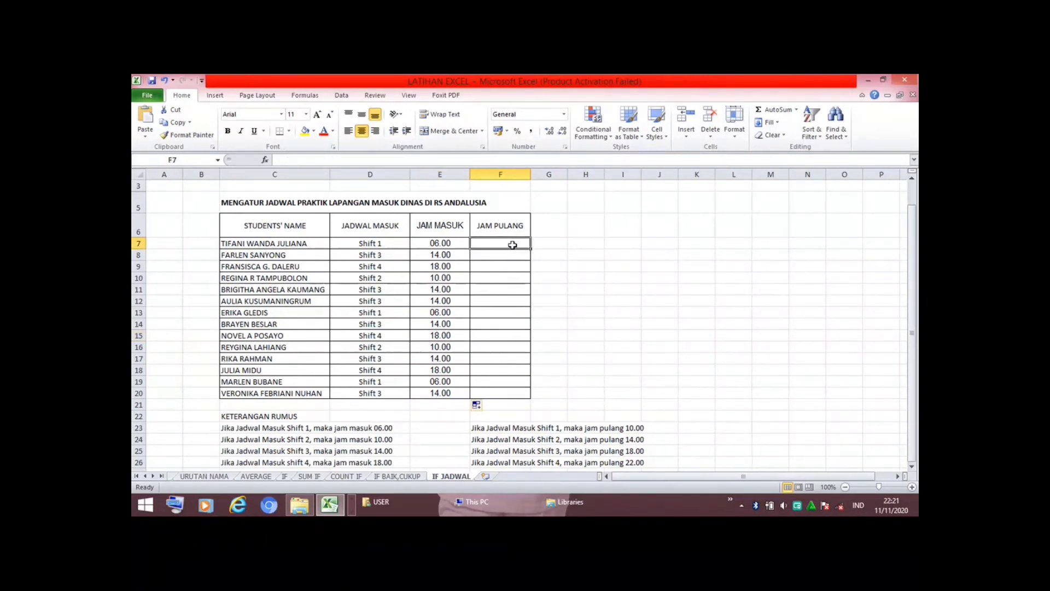
pyautogui.click(463, 243)
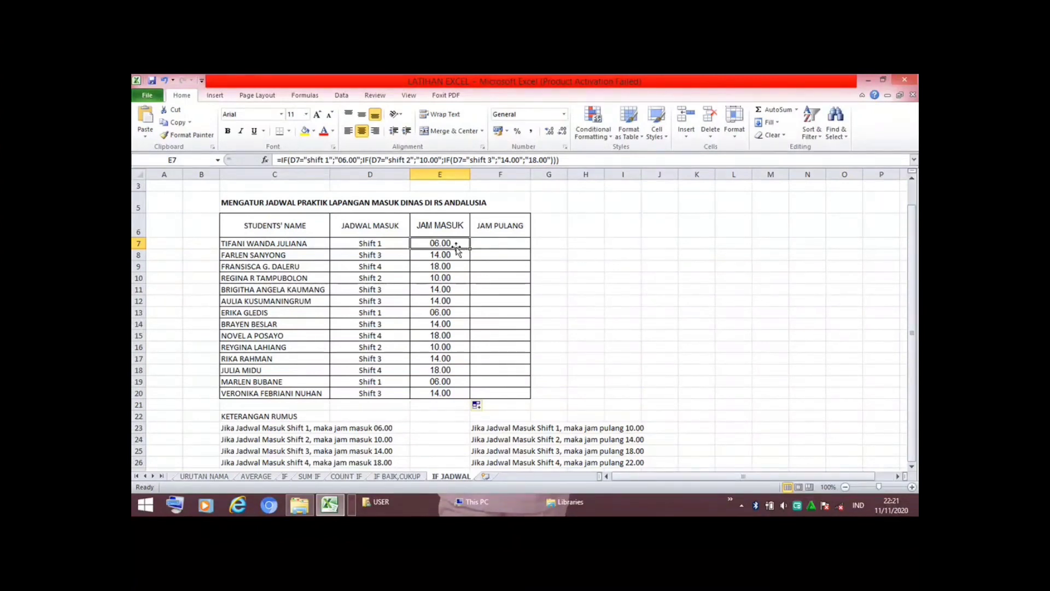
pyautogui.click(558, 160)
pyautogui.moveTo(558, 159); pyautogui.dragTo(253, 160)
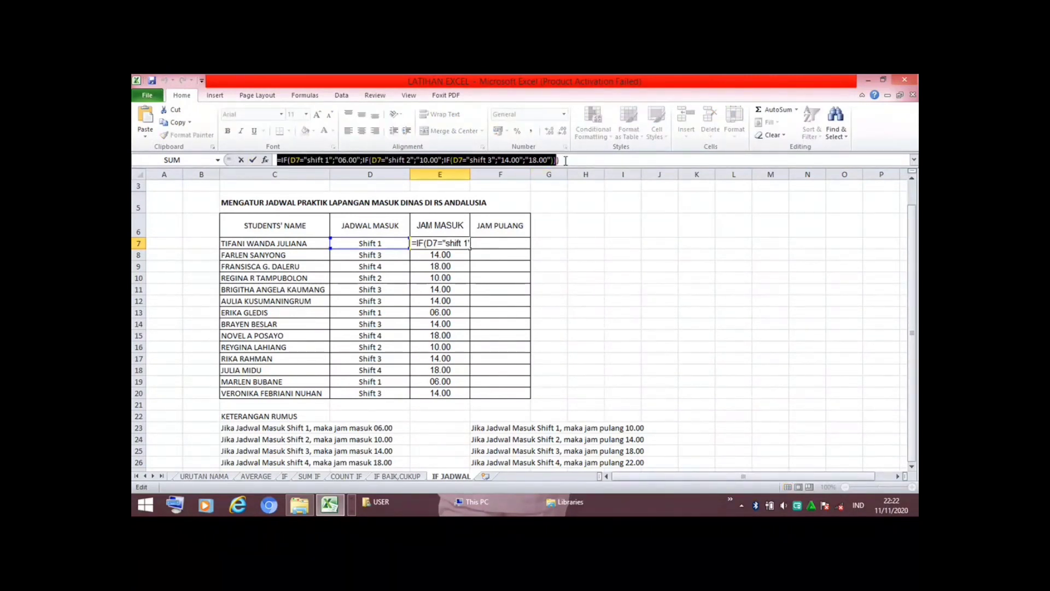
pyautogui.moveTo(566, 160); pyautogui.dragTo(275, 162)
pyautogui.click(177, 123)
pyautogui.click(457, 160)
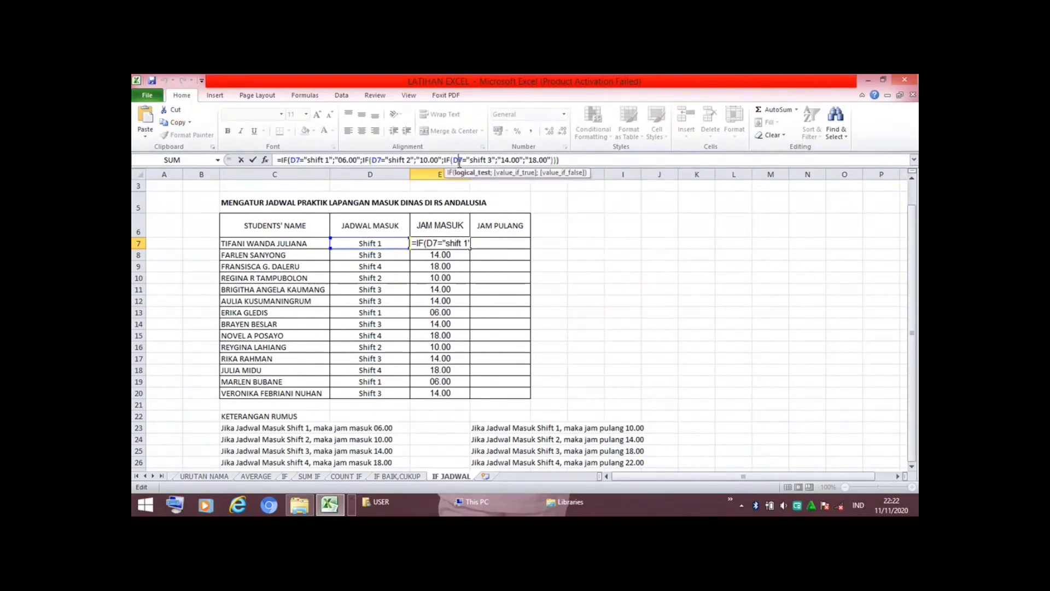
pyautogui.click(516, 242)
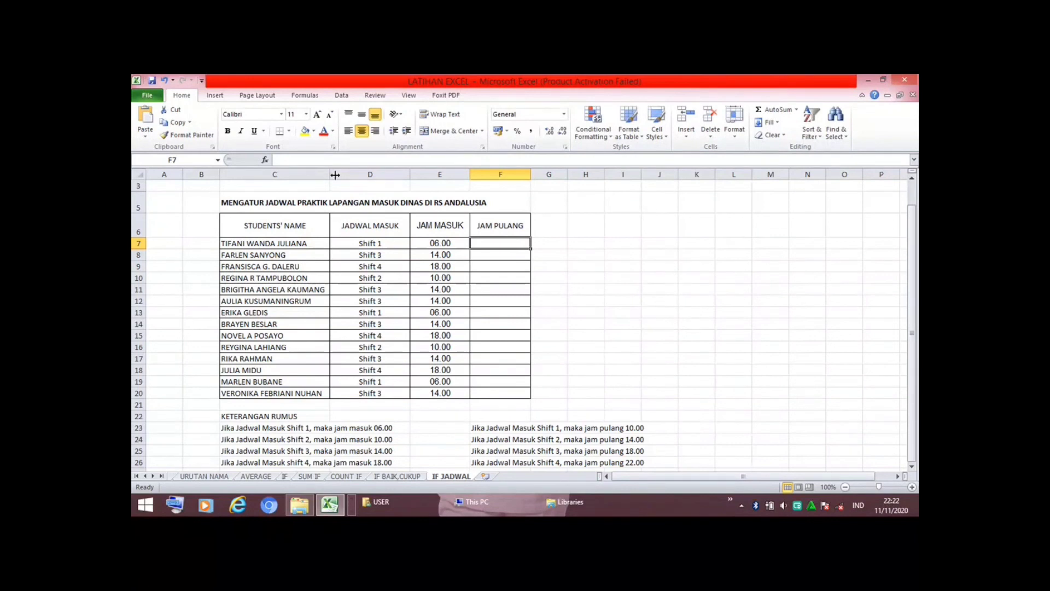
pyautogui.click(145, 116)
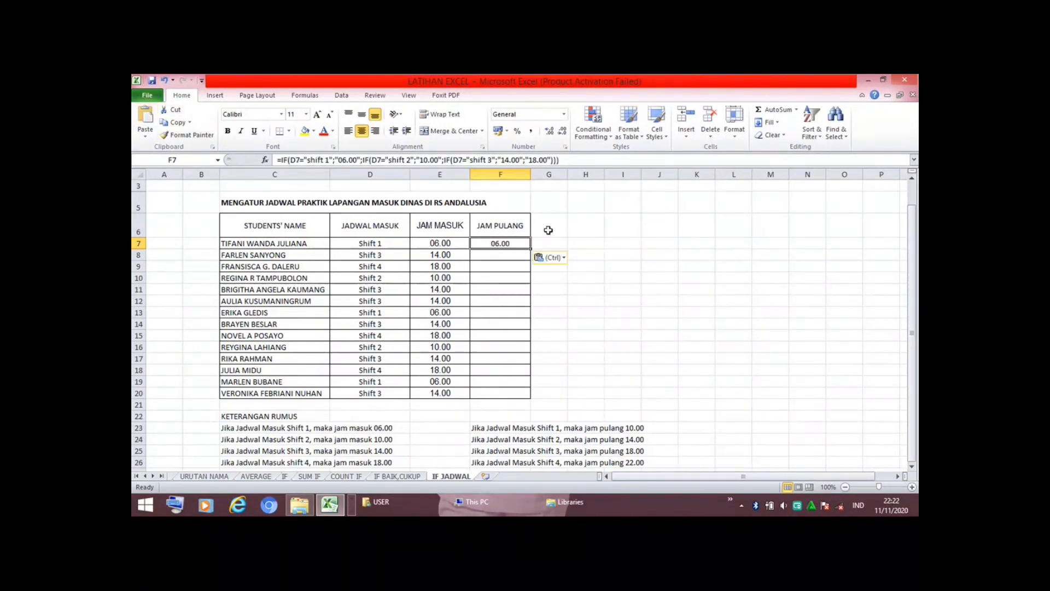
# Change the shift 1 result in the F7 formula to "10.00"
pyautogui.click(346, 161)
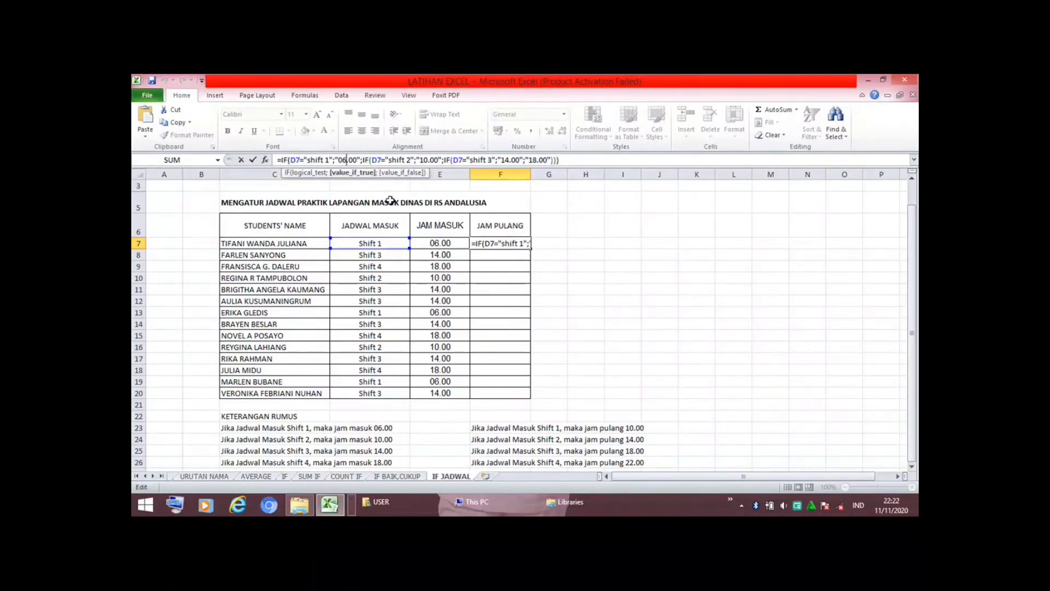
pyautogui.press('BackSpace')
pyautogui.press('BackSpace')
pyautogui.write('1')
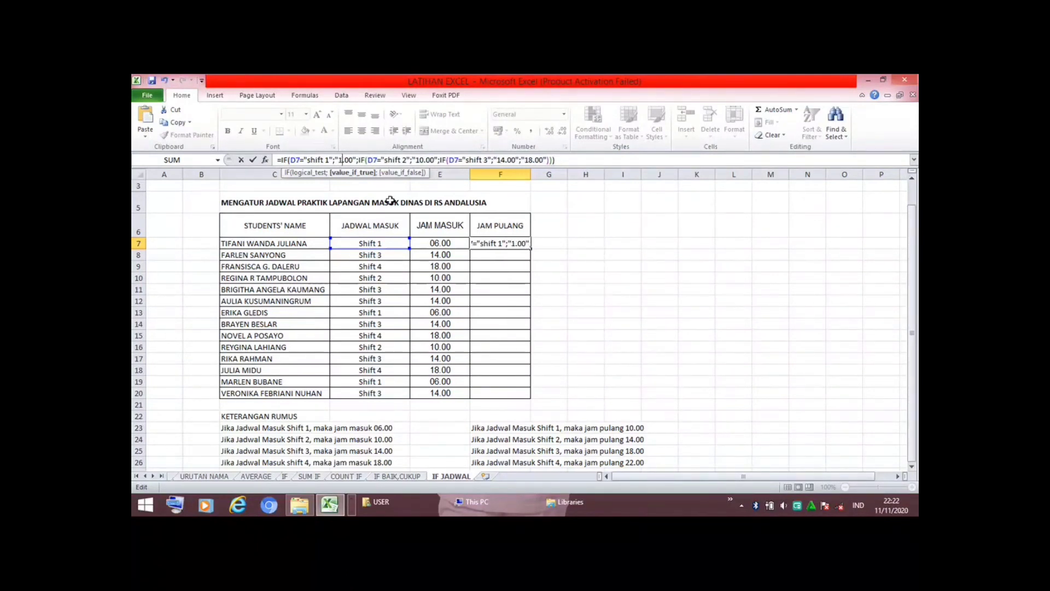
pyautogui.write('0')
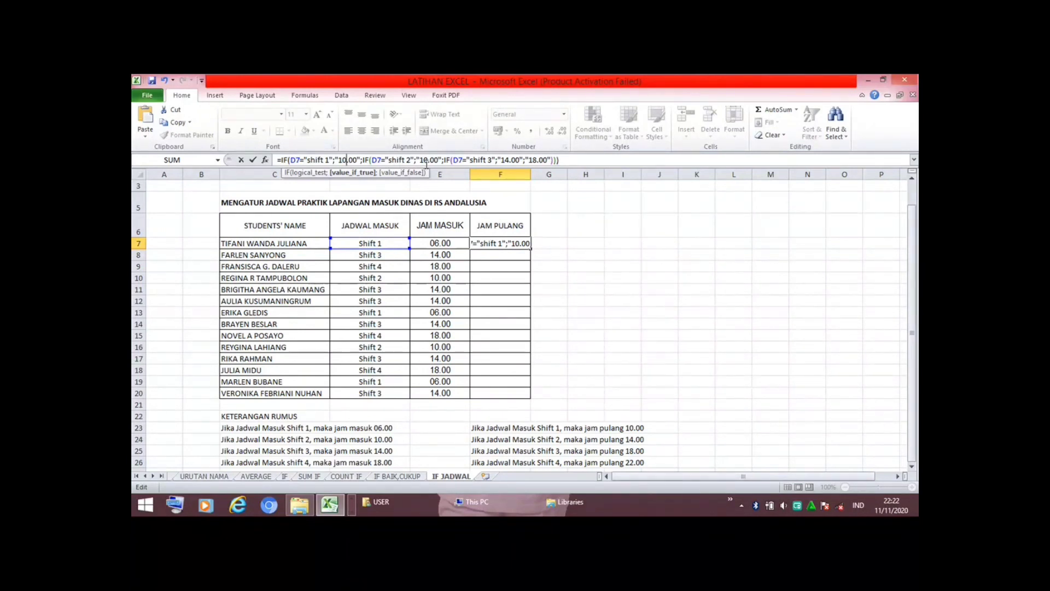
# Change the shift 2 result to "14.00" and the shift 3 result to "18.00" in the F7 formula
pyautogui.click(429, 160)
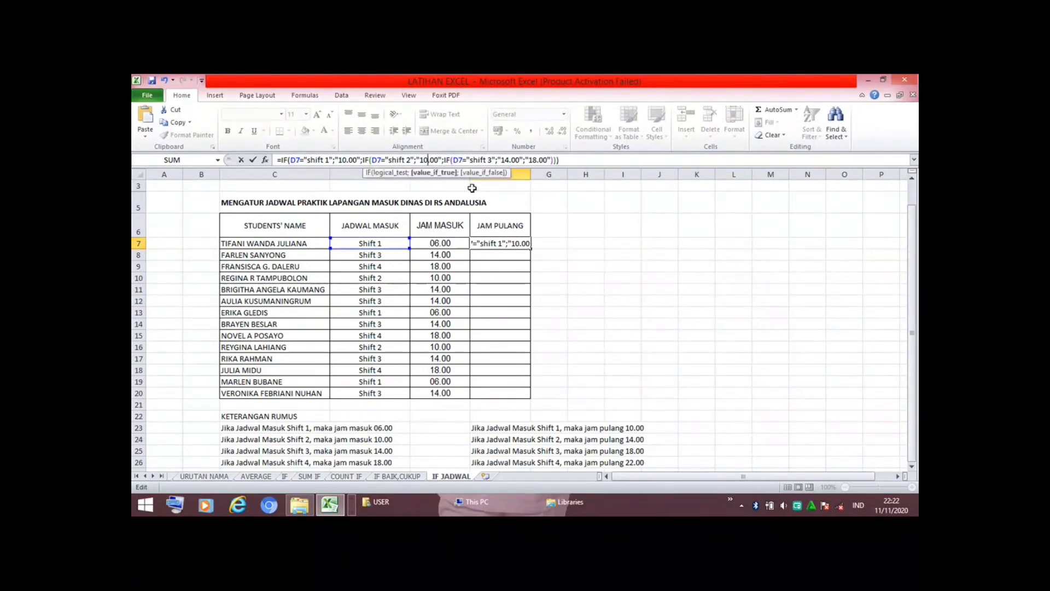
pyautogui.press('BackSpace')
pyautogui.write('4')
pyautogui.click(509, 160)
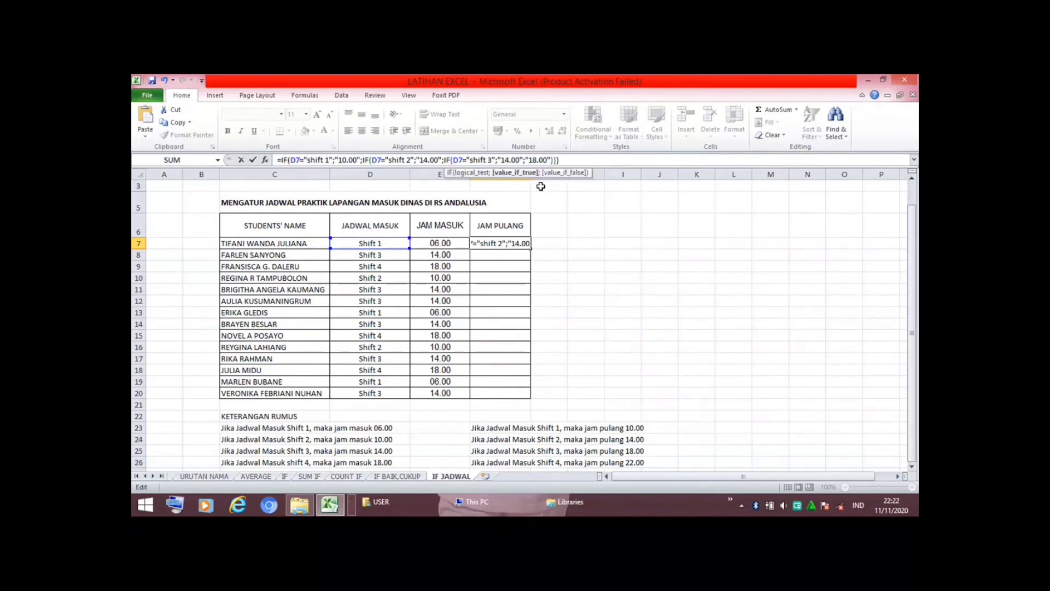
pyautogui.press('BackSpace')
pyautogui.write('8')
# Change the last false value in the F7 formula to "22.00" and commit the formula
pyautogui.click(538, 160)
pyautogui.press('BackSpace')
pyautogui.press('BackSpace')
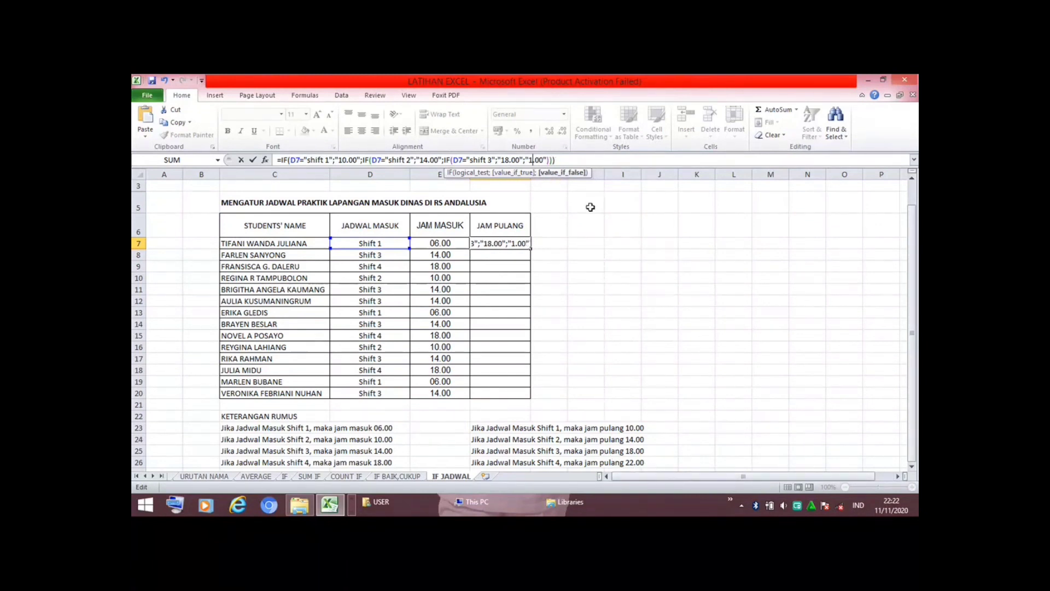
pyautogui.write('22')
pyautogui.press('Return')
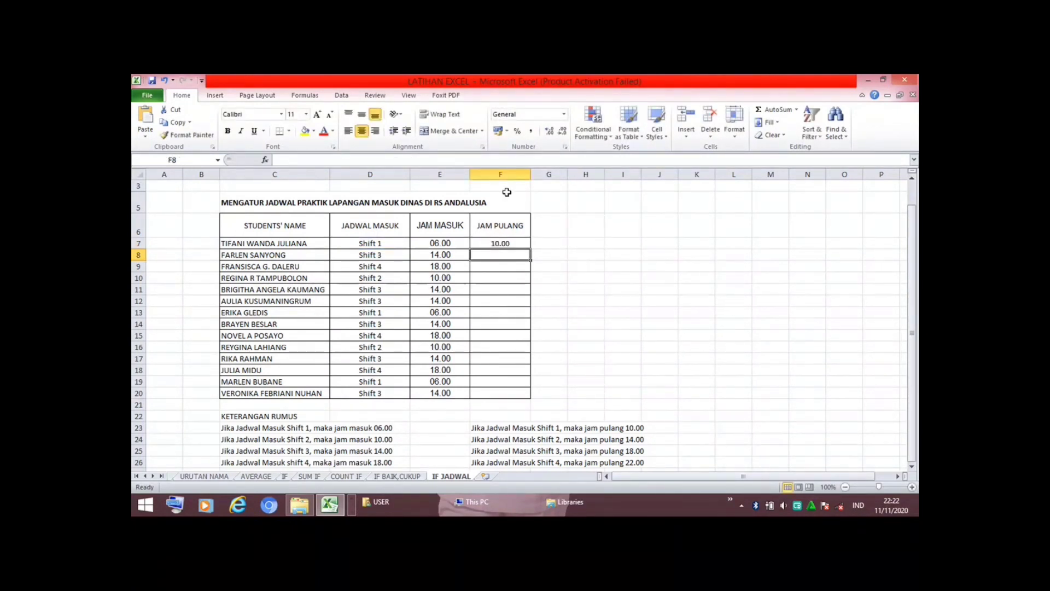
# Fill the F7 formula down the JAM PULANG column through F20 and deselect the range
pyautogui.click(524, 244)
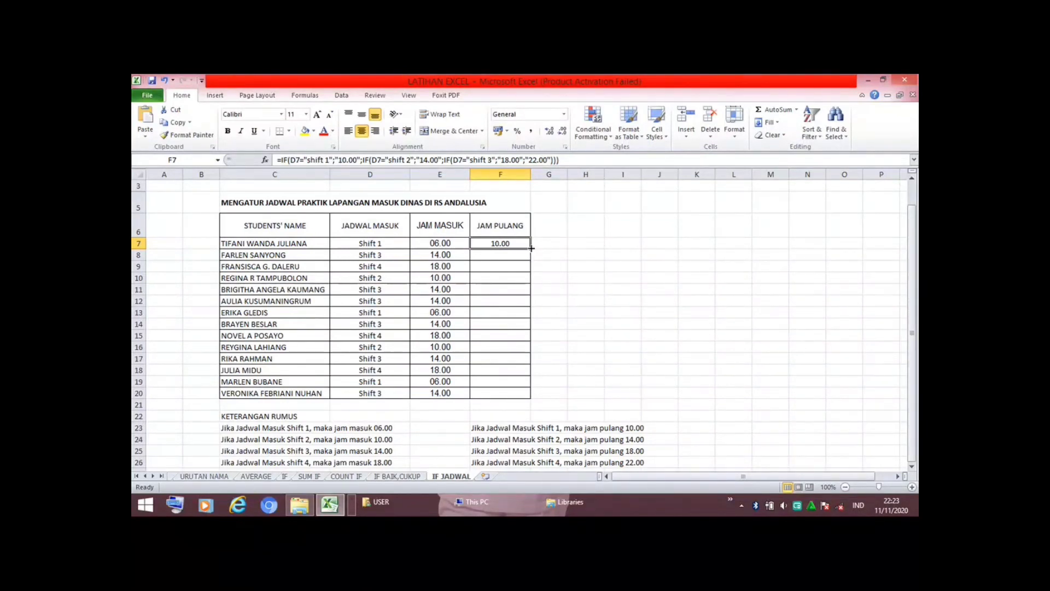
pyautogui.moveTo(531, 248); pyautogui.dragTo(531, 400)
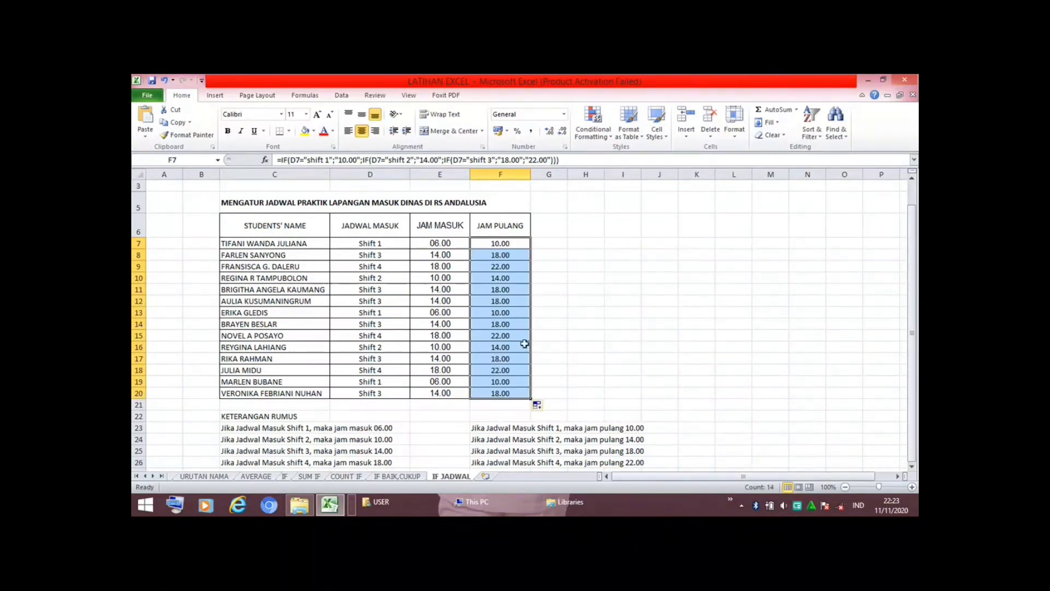
pyautogui.click(509, 336)
pyautogui.click(584, 351)
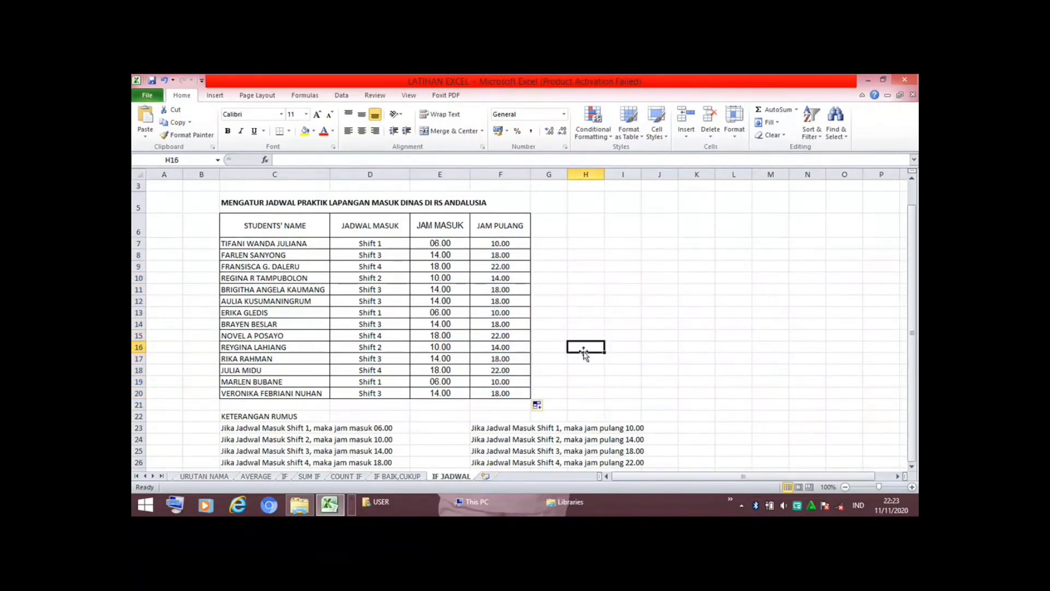